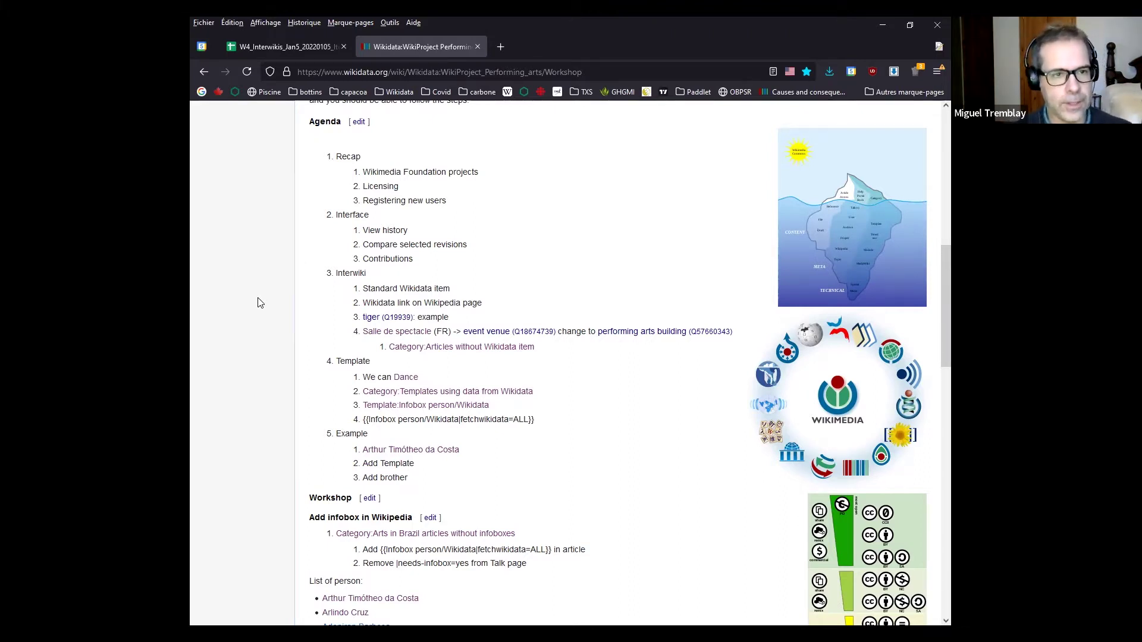
# Scroll the Workshop #2 agenda and open the 'Wikipedia Iceberg metaphore-en.svg' Commons page in a background tab
pyautogui.scroll(-2, 268, 321)
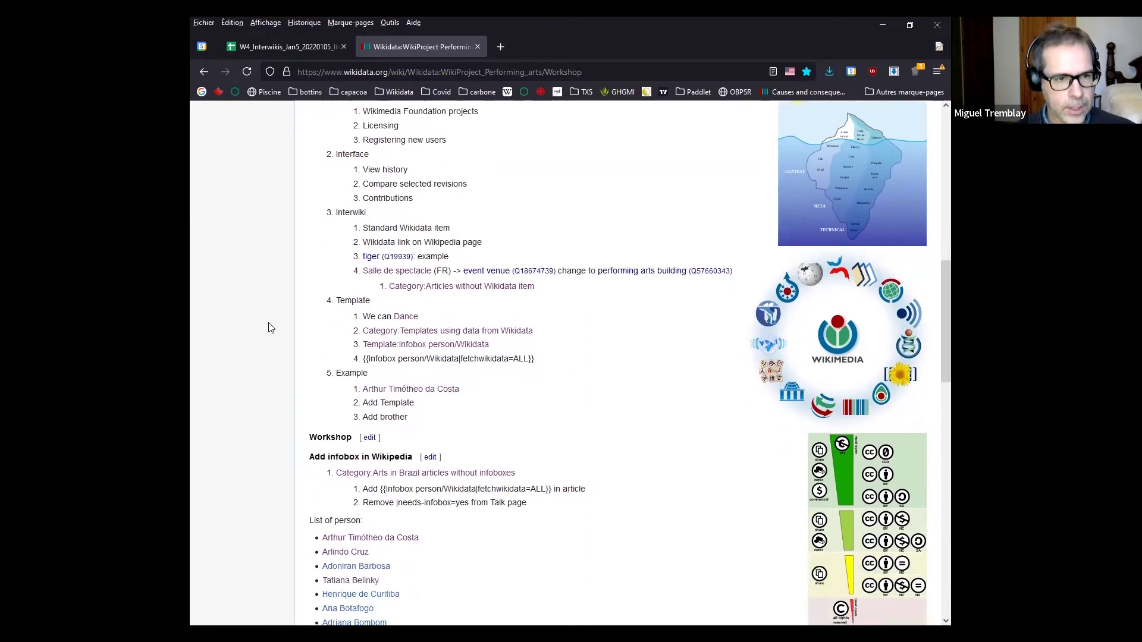
pyautogui.scroll(2, 270, 331)
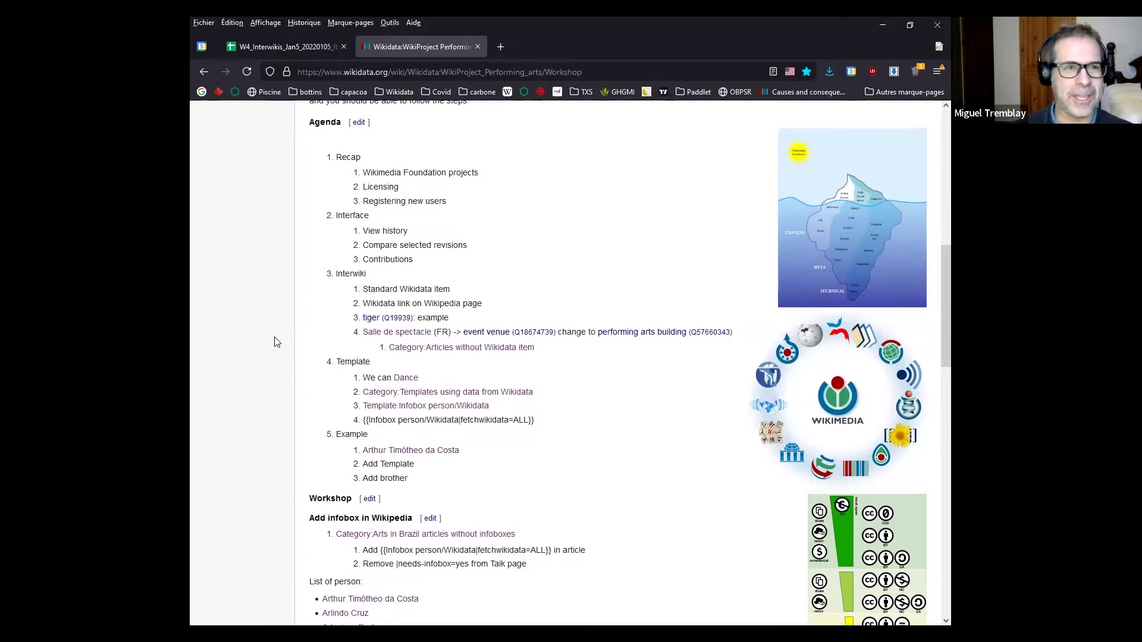
pyautogui.scroll(2, 275, 339)
pyautogui.scroll(2, 273, 337)
pyautogui.scroll(-2, 274, 333)
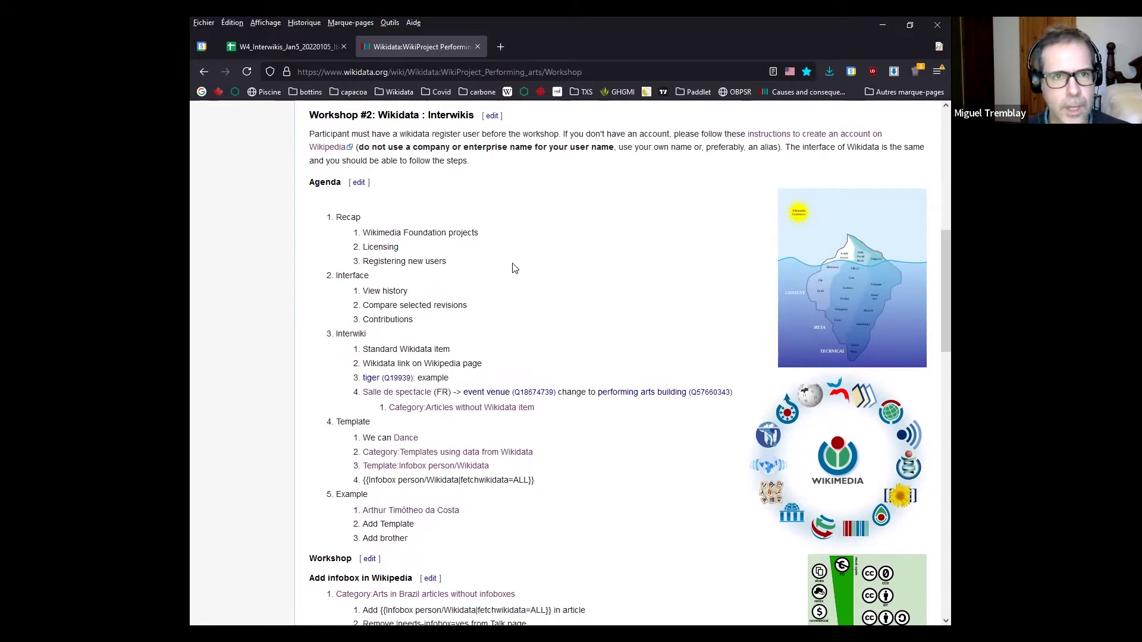
pyautogui.middleClick(801, 312)
pyautogui.click(548, 50)
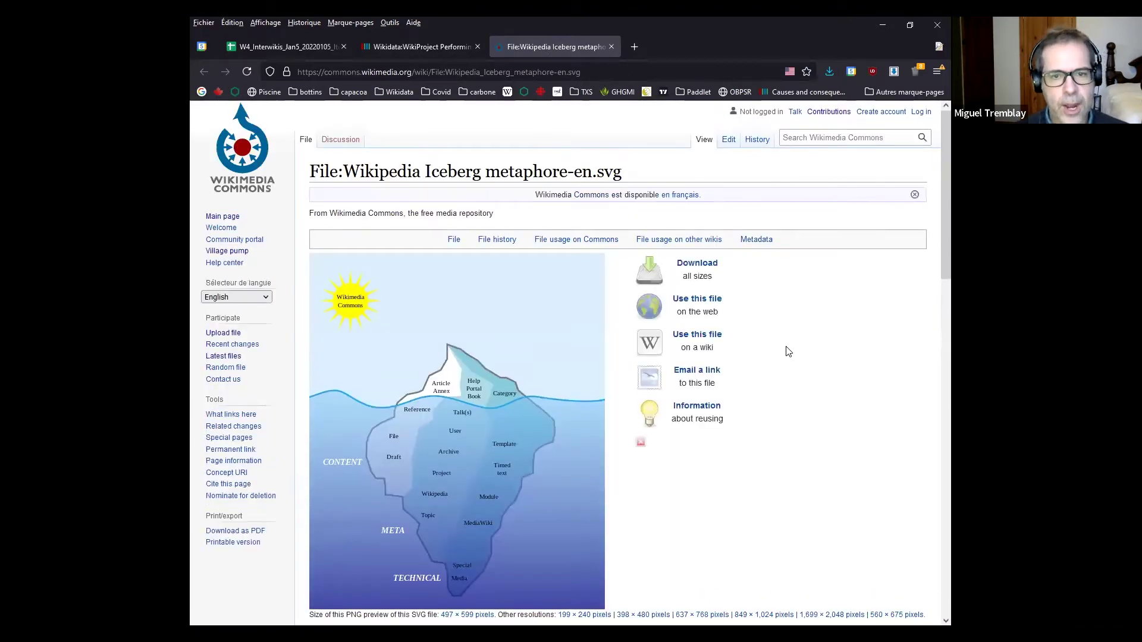
pyautogui.scroll(-2, 797, 351)
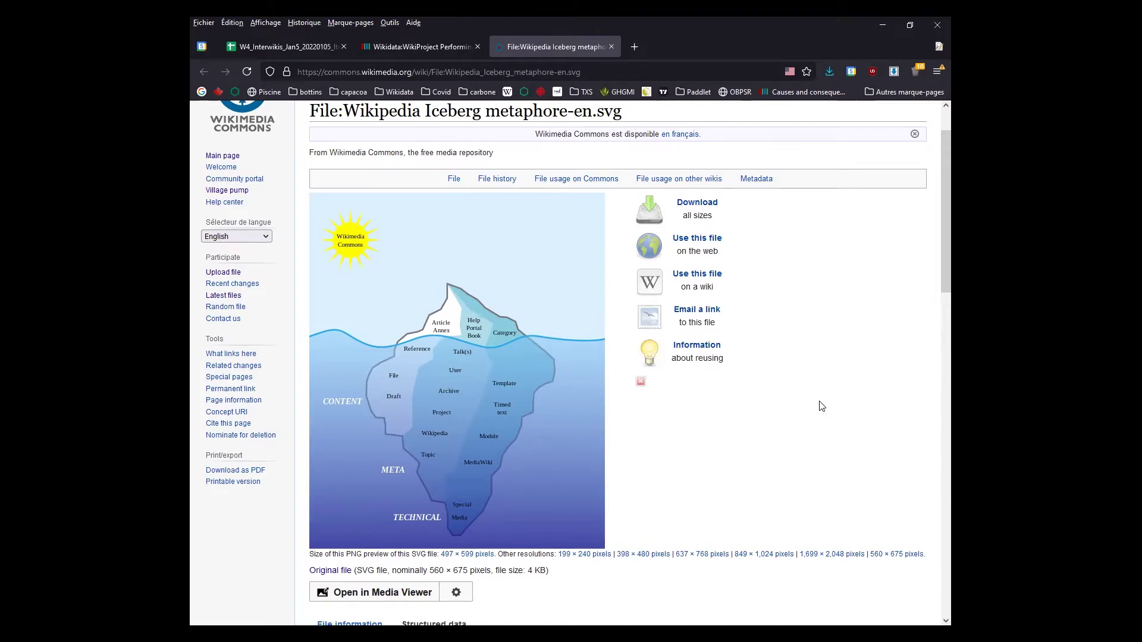
pyautogui.click(402, 51)
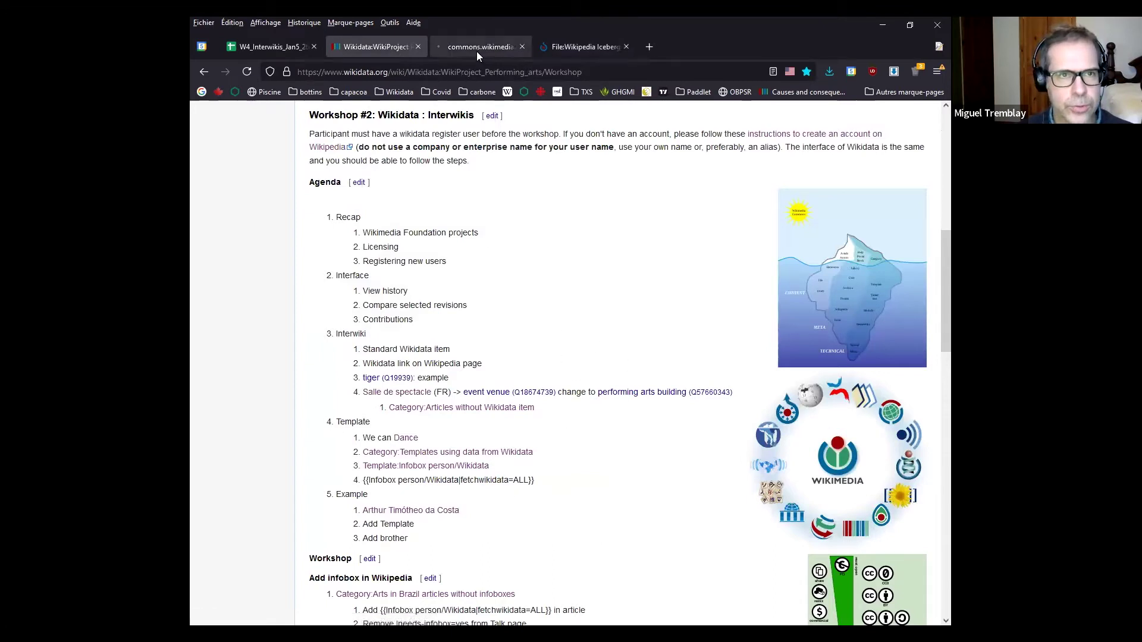
# View the Wikimedia logo family SVG at full size, zoomed out to fit, then return to Wikidata
pyautogui.click(477, 51)
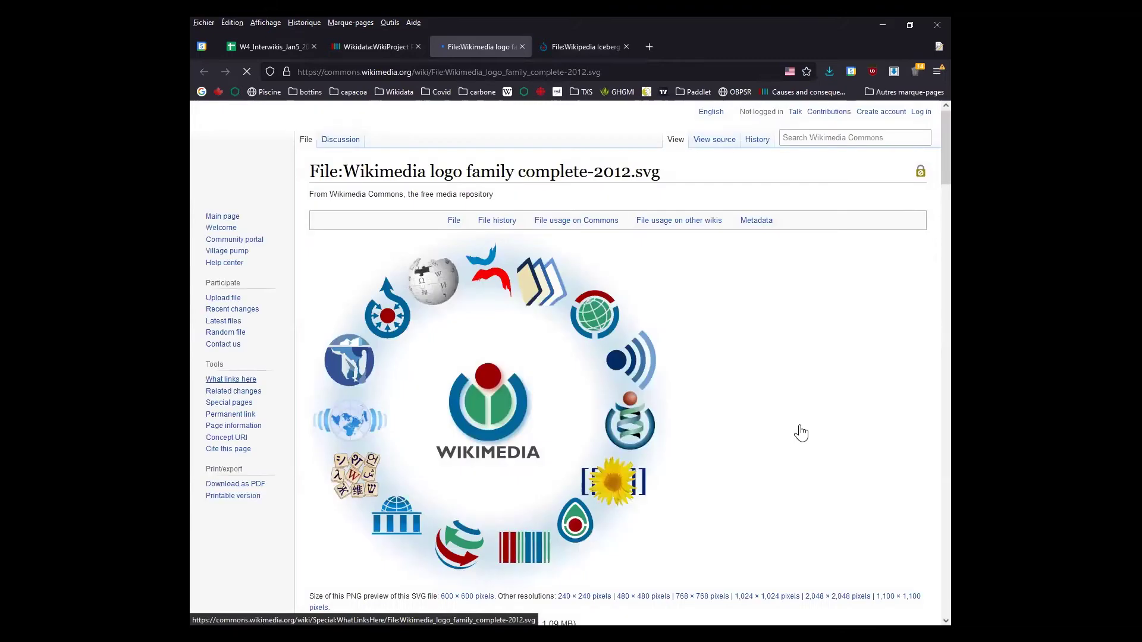
pyautogui.click(708, 390)
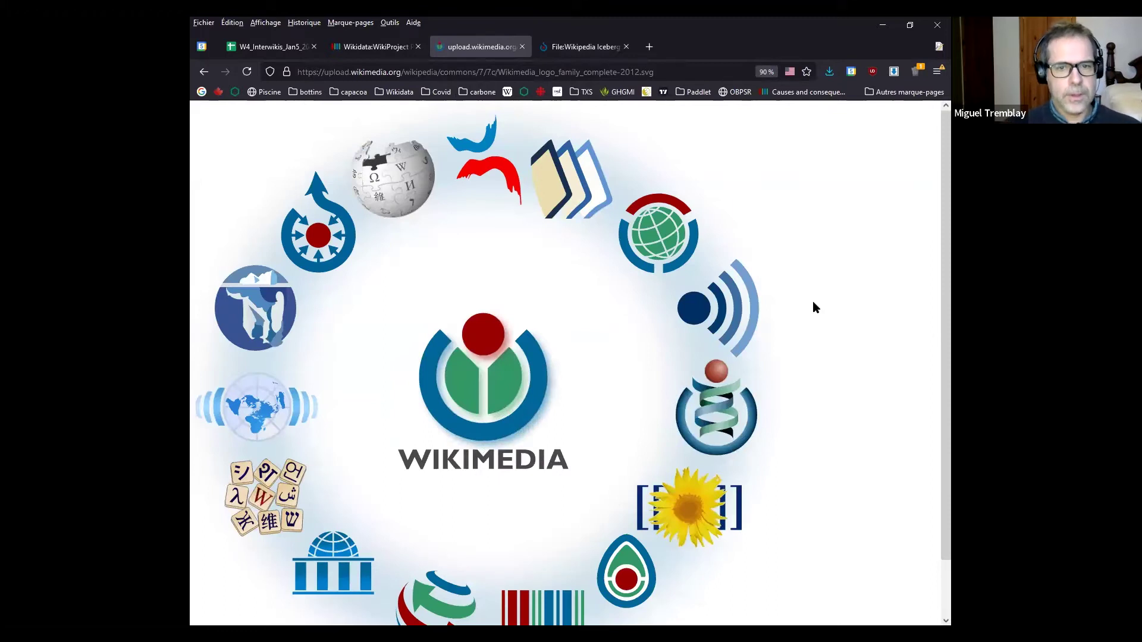
pyautogui.hotkey('ctrl', '-')
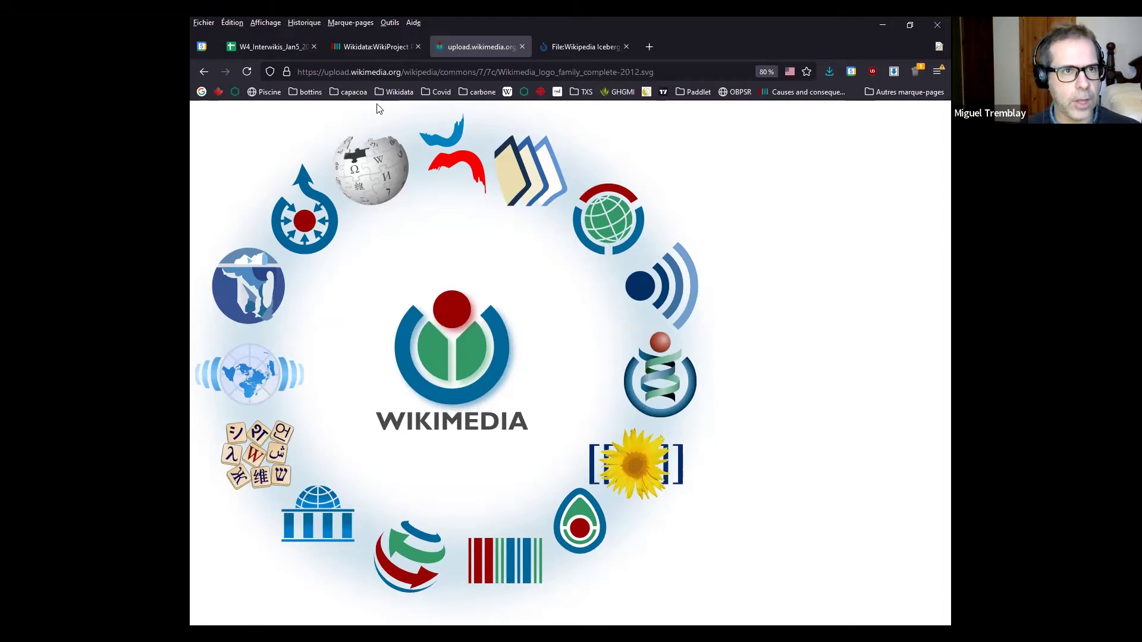
pyautogui.click(367, 49)
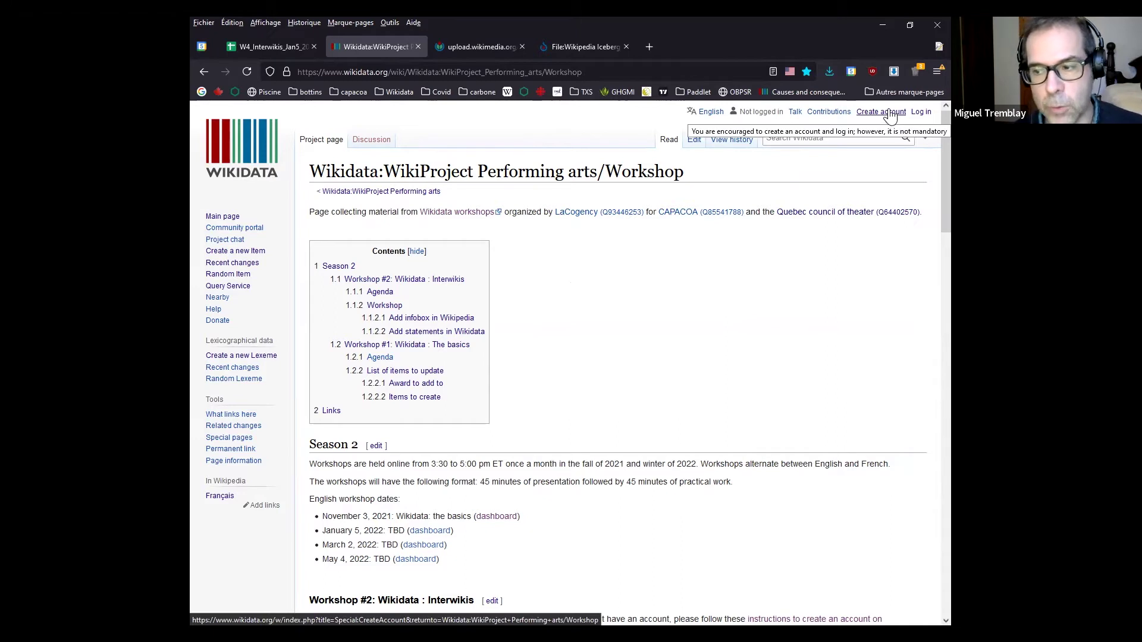
# Log in to Wikidata with the other saved account instead of the prefilled username
pyautogui.click(923, 113)
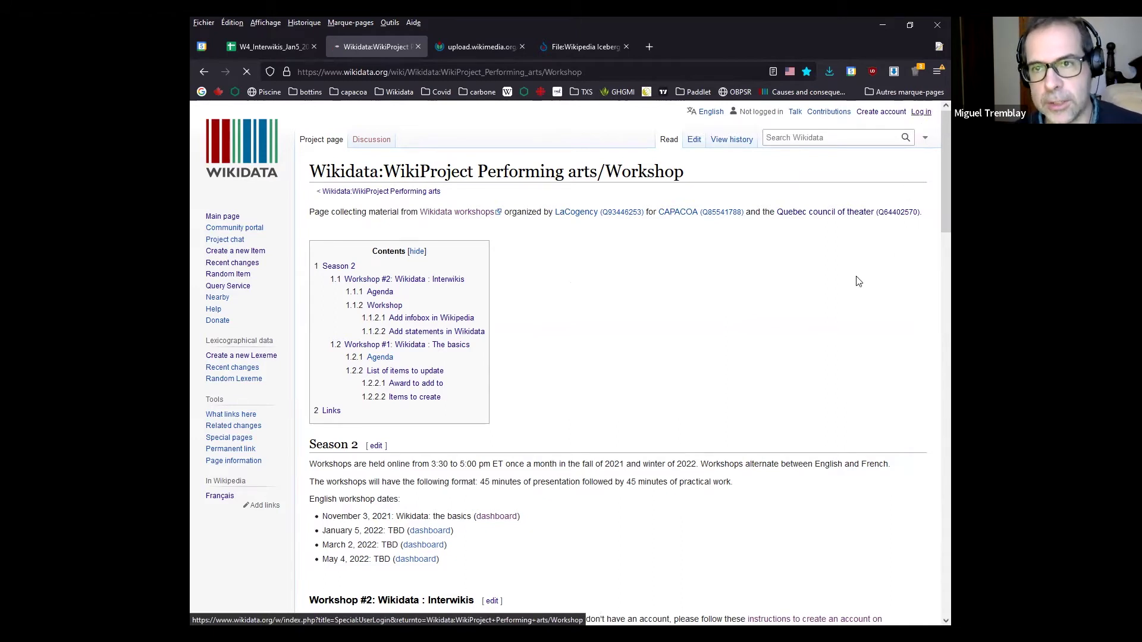
pyautogui.click(341, 239)
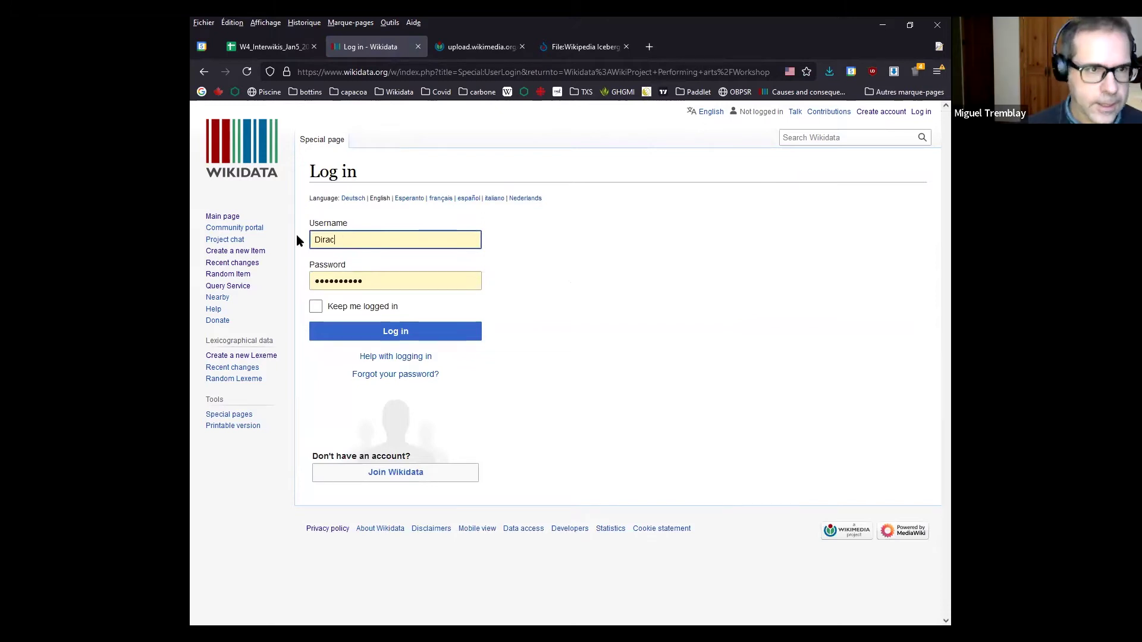
pyautogui.press('BackSpace')
pyautogui.press('BackSpace')
pyautogui.press('BackSpace')
pyautogui.press('BackSpace')
pyautogui.press('BackSpace')
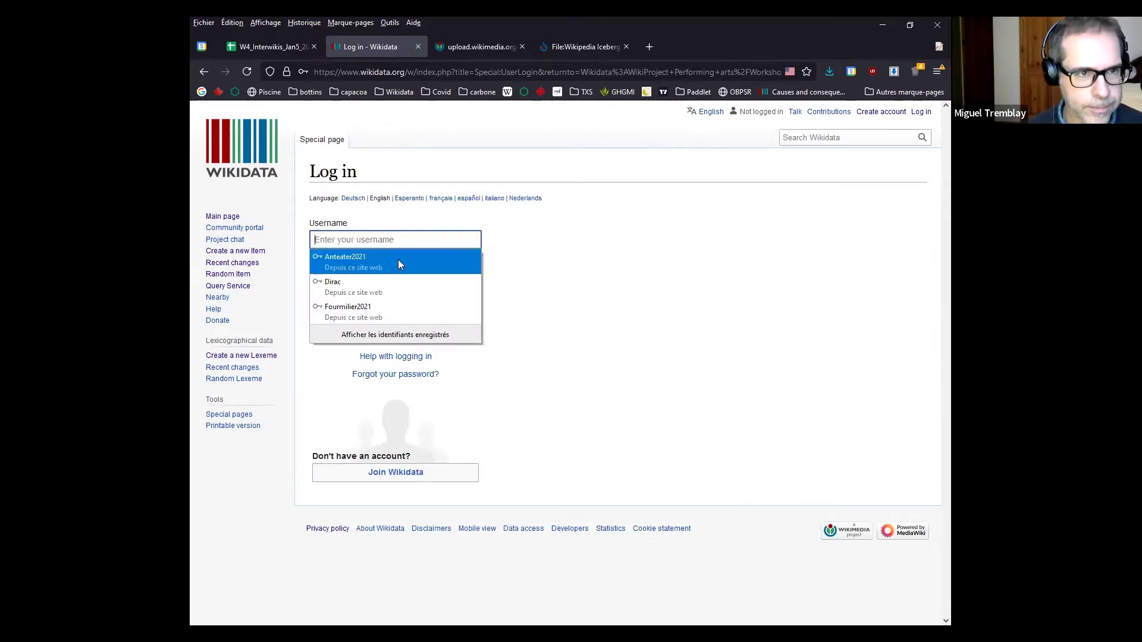
pyautogui.click(398, 260)
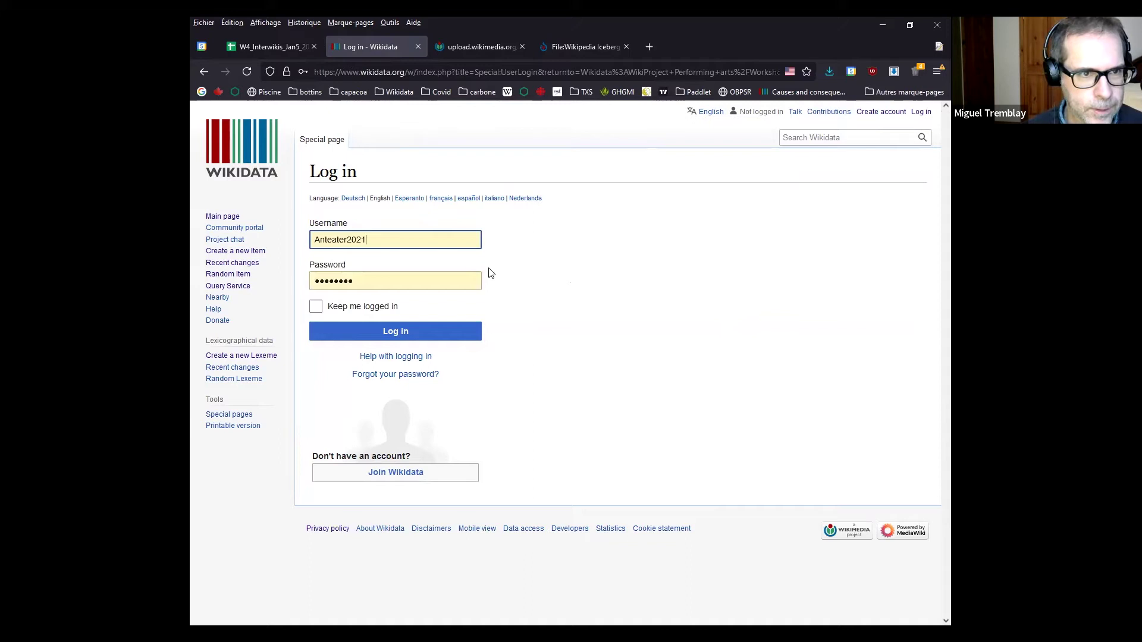
pyautogui.click(418, 341)
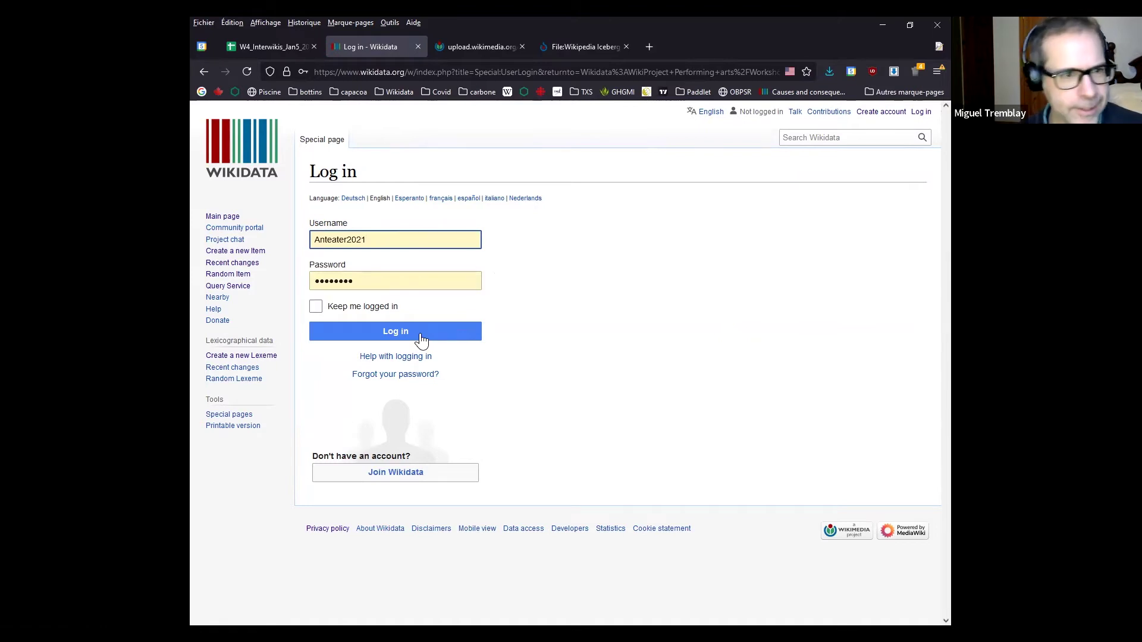
pyautogui.click(423, 341)
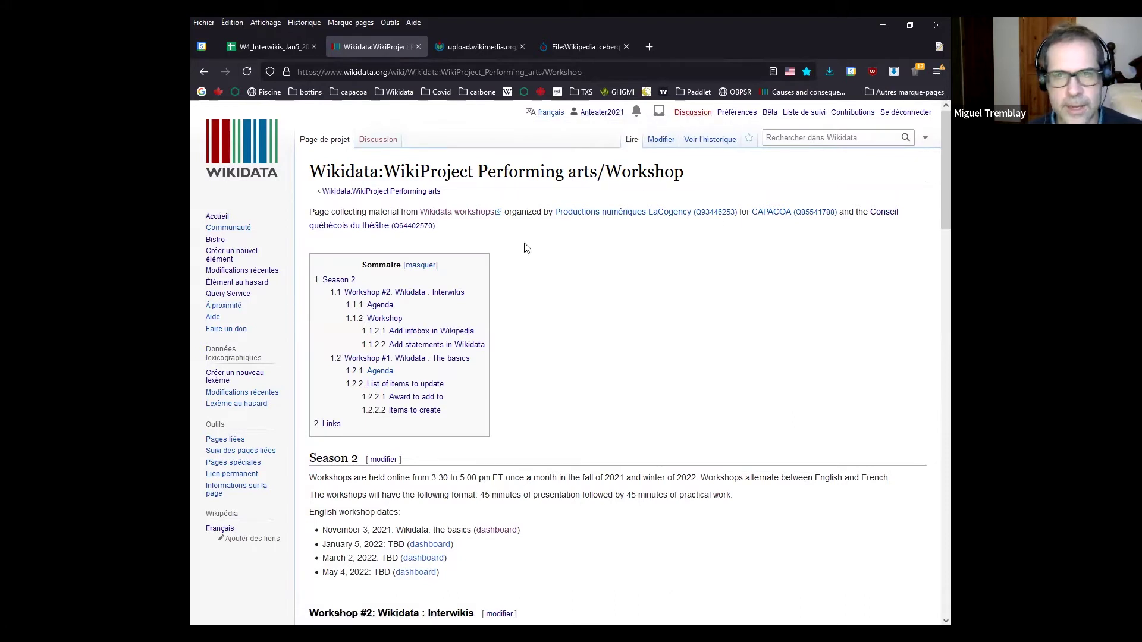
# Change the interface language from français to English and scroll through the workshop page
pyautogui.click(548, 112)
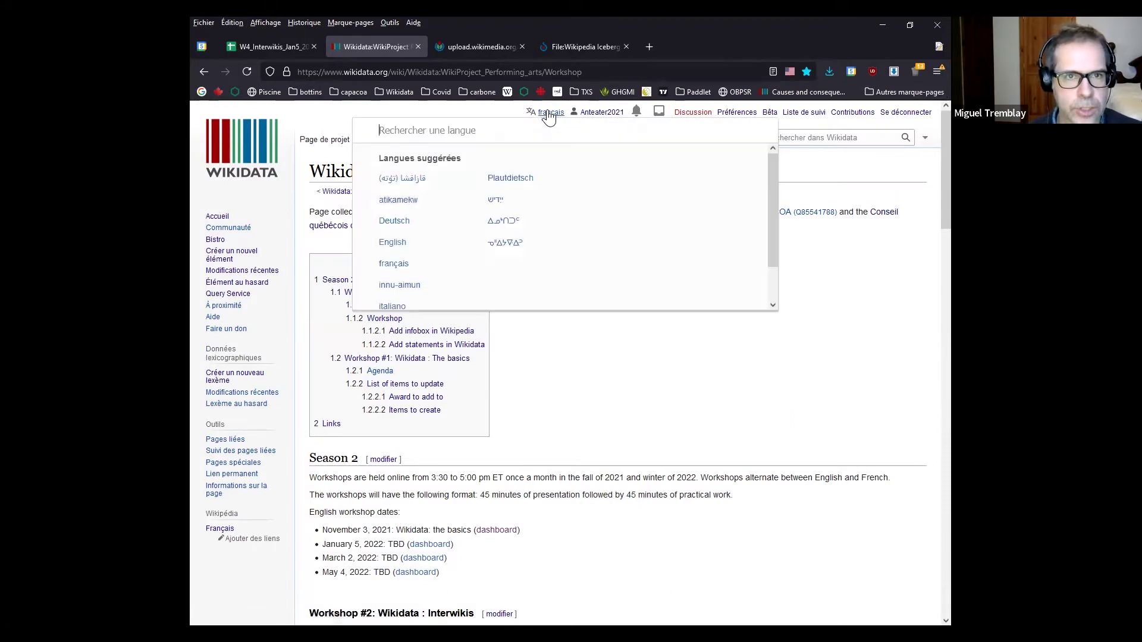
pyautogui.click(397, 256)
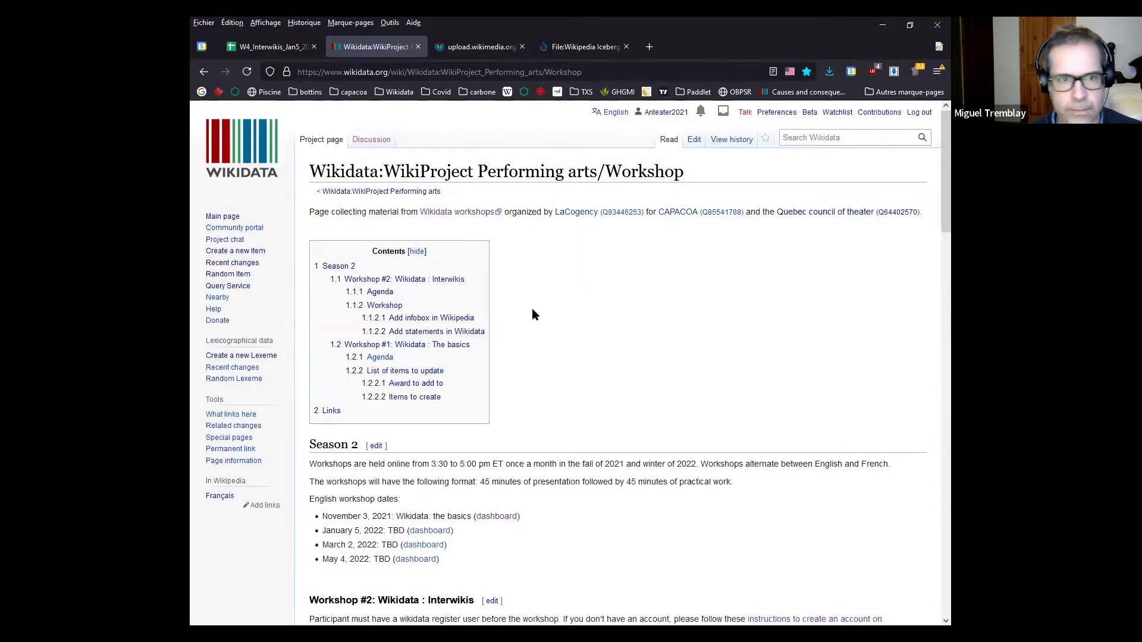
pyautogui.scroll(-3, 547, 311)
pyautogui.scroll(-3, 250, 435)
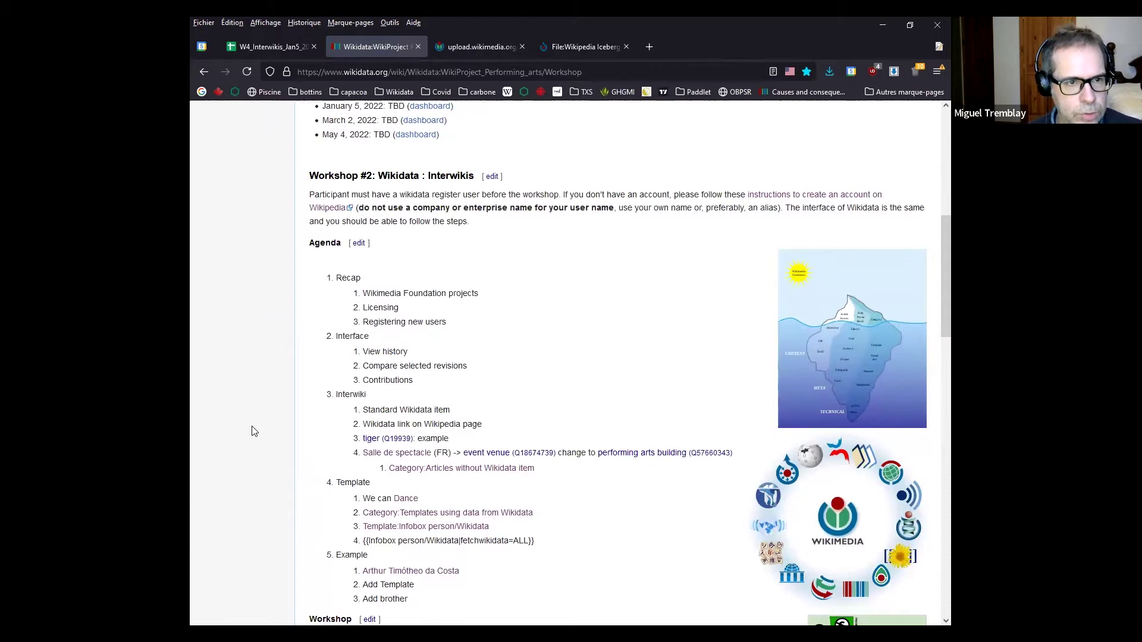
pyautogui.scroll(6, 250, 431)
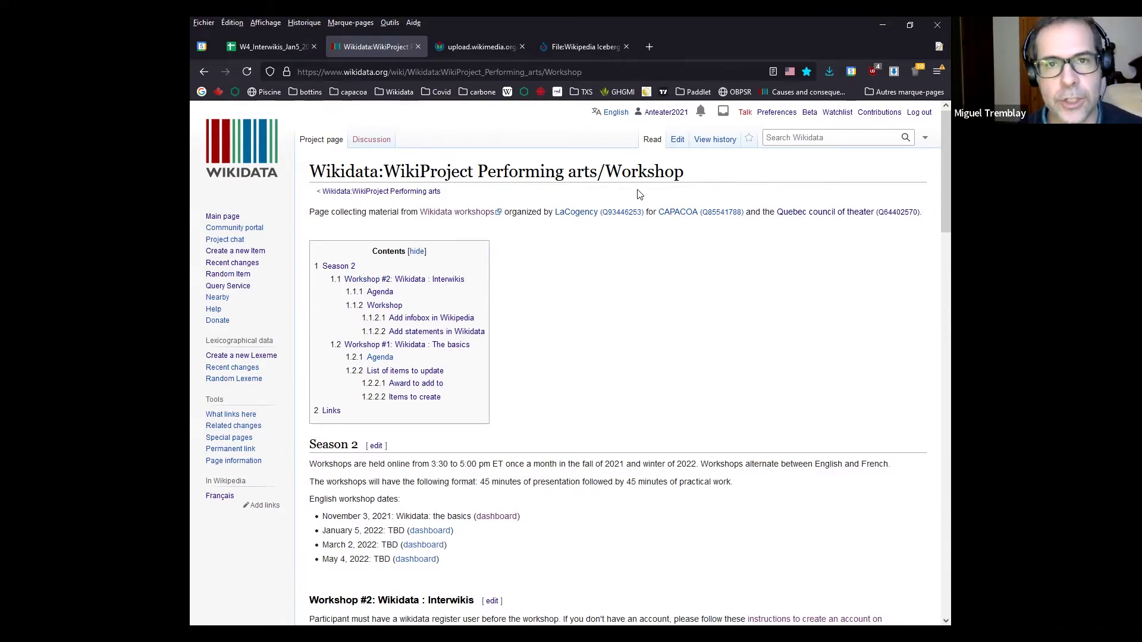
# View the workshop page's revision history, then open English Wikipedia's Tiger article with 'wke Tiger' in a new tab
pyautogui.click(709, 143)
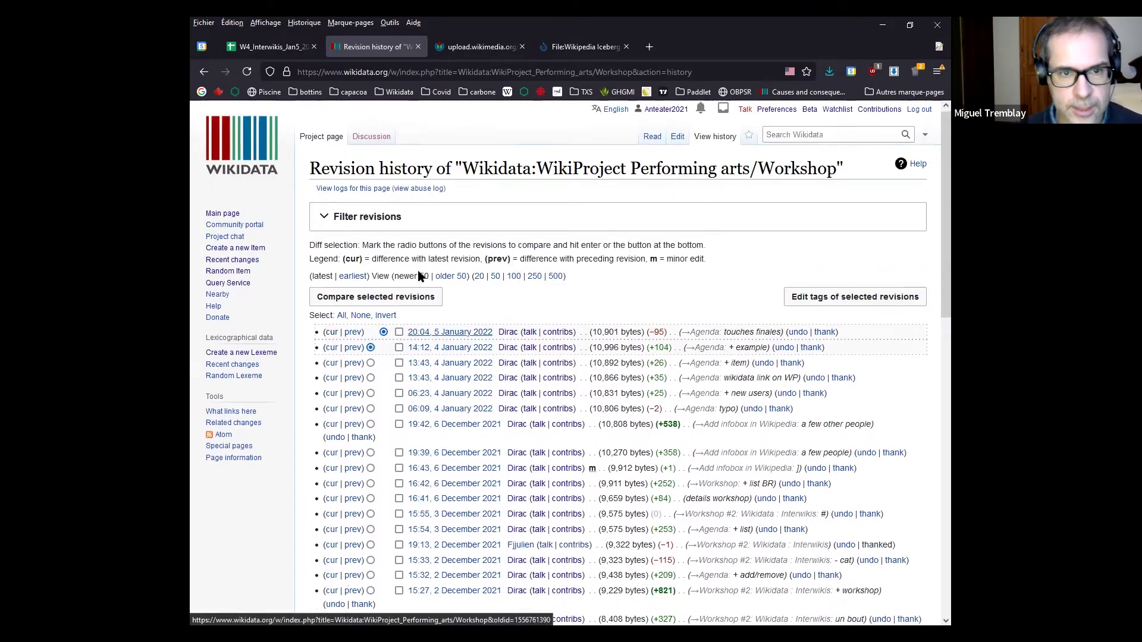
pyautogui.hotkey('ctrl', 't')
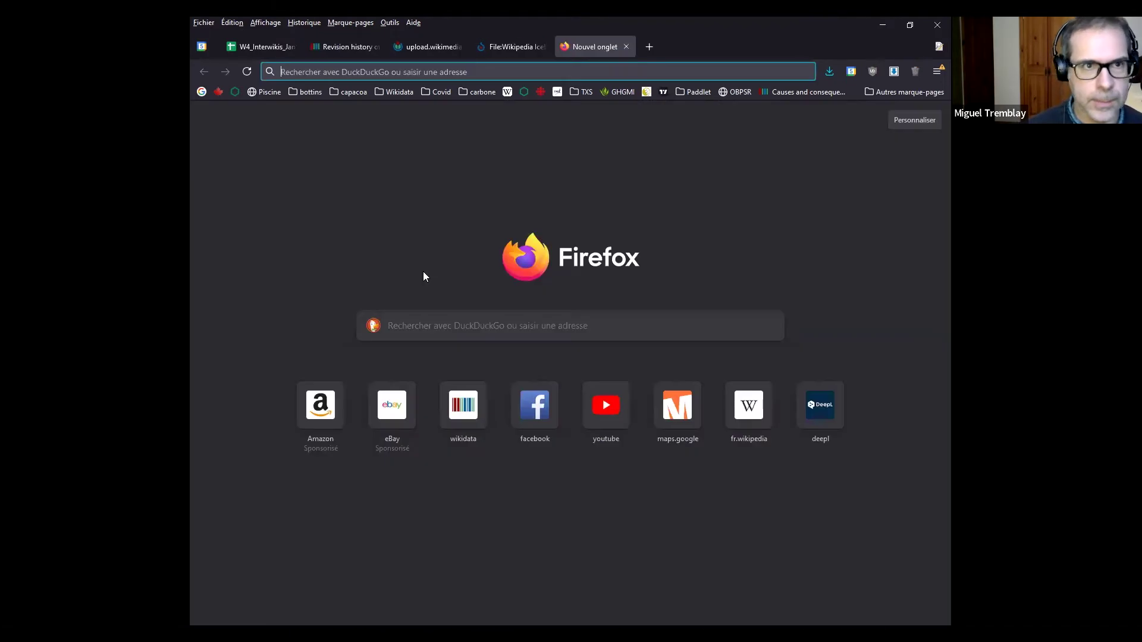
pyautogui.write('wke Tiger')
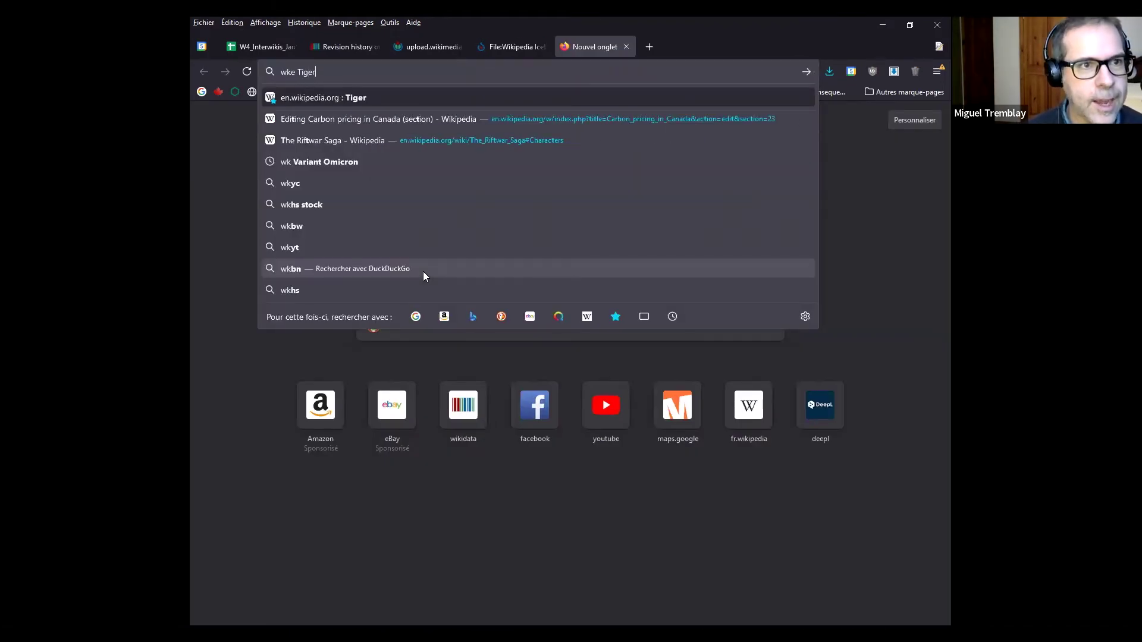
pyautogui.press('Return')
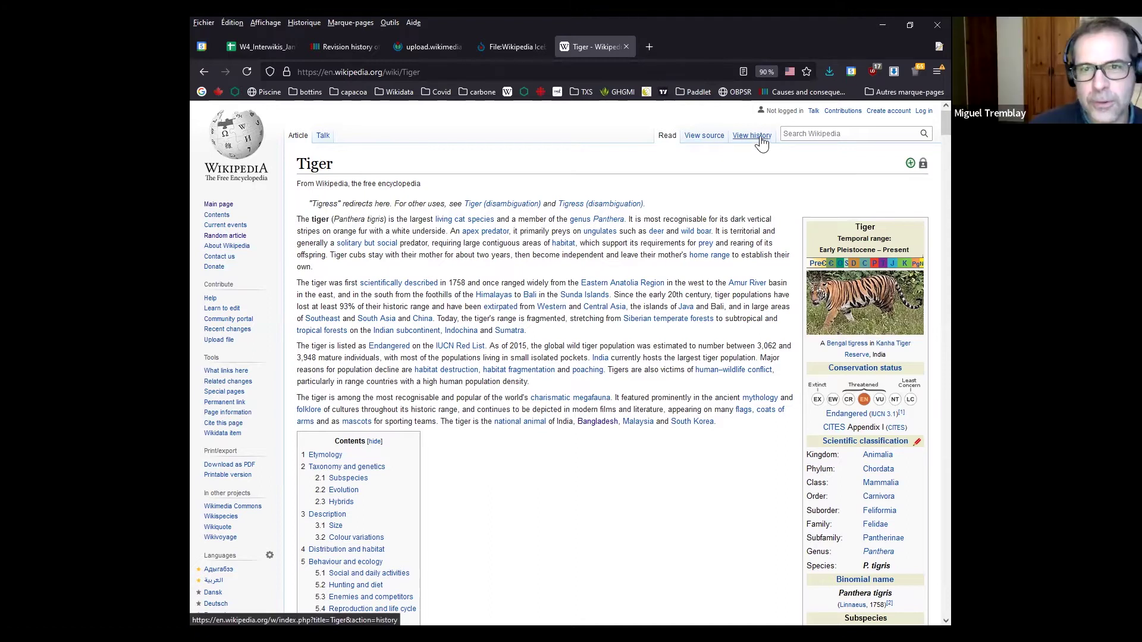
# Compare the Tiger revisions from 07:07, 2 January 2022 and 15:09, 4 January 2022
pyautogui.click(762, 141)
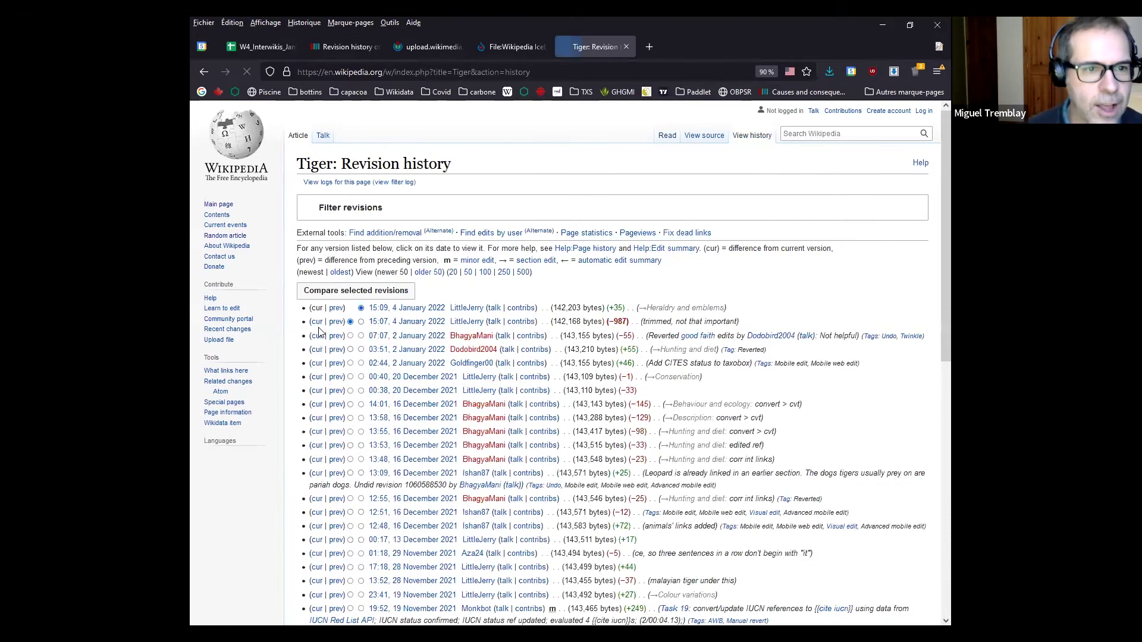
pyautogui.scroll(-1, 277, 300)
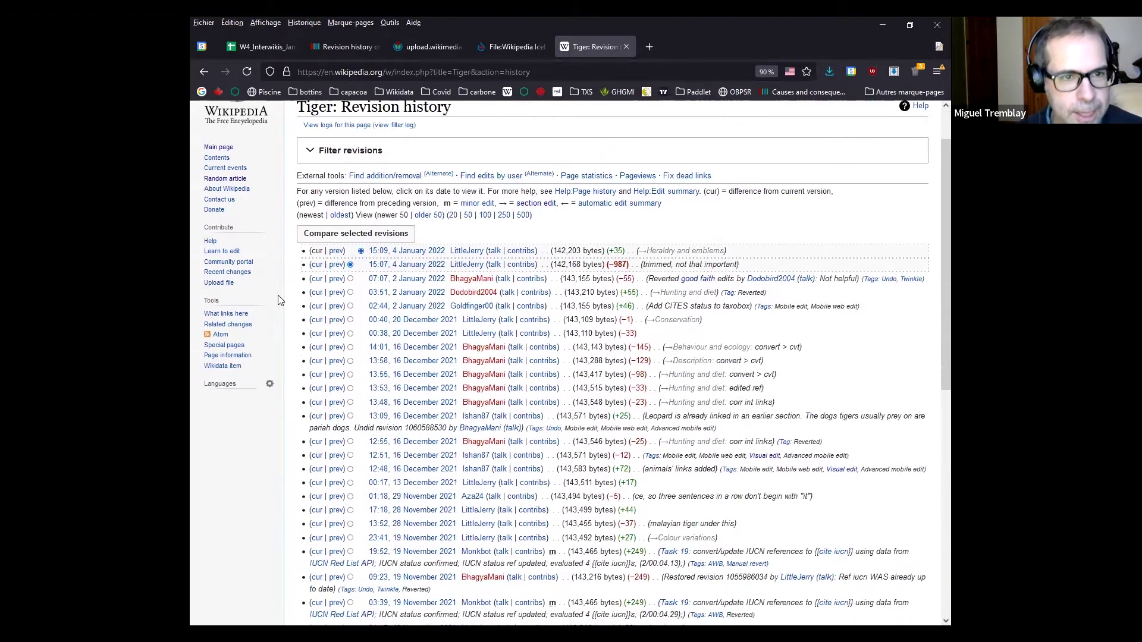
pyautogui.scroll(-1, 277, 298)
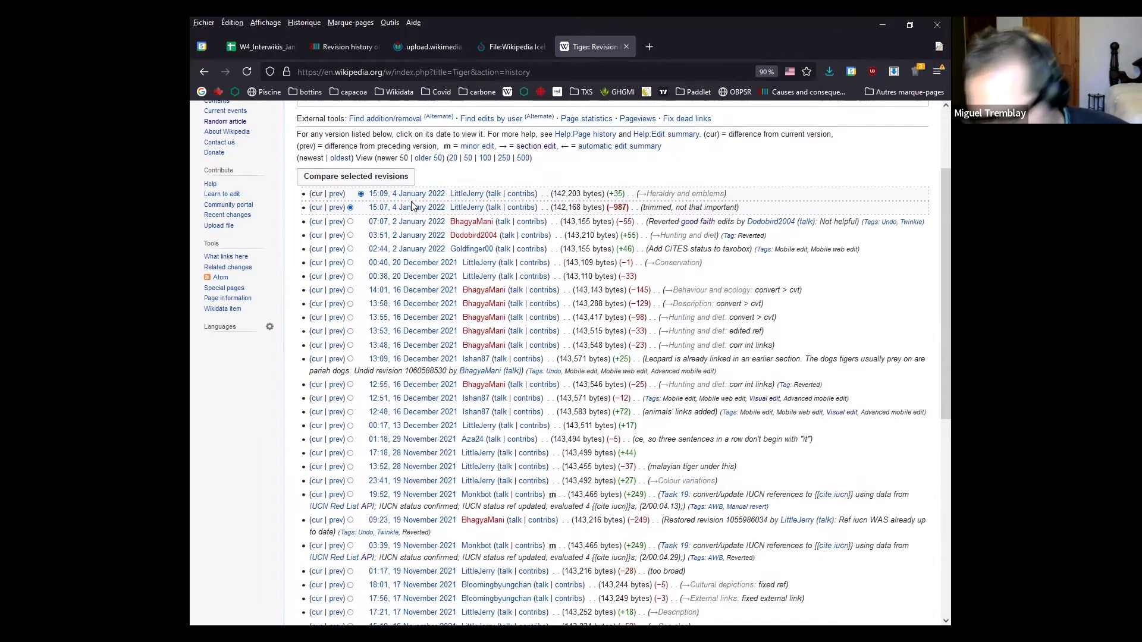
pyautogui.scroll(-5, 270, 336)
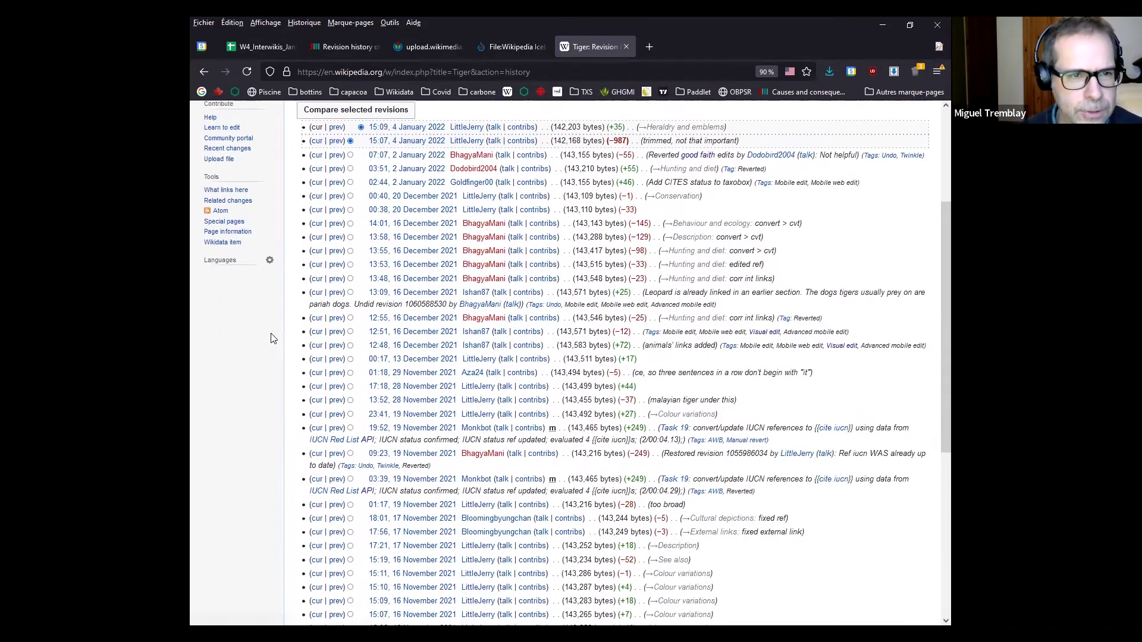
pyautogui.scroll(7, 270, 335)
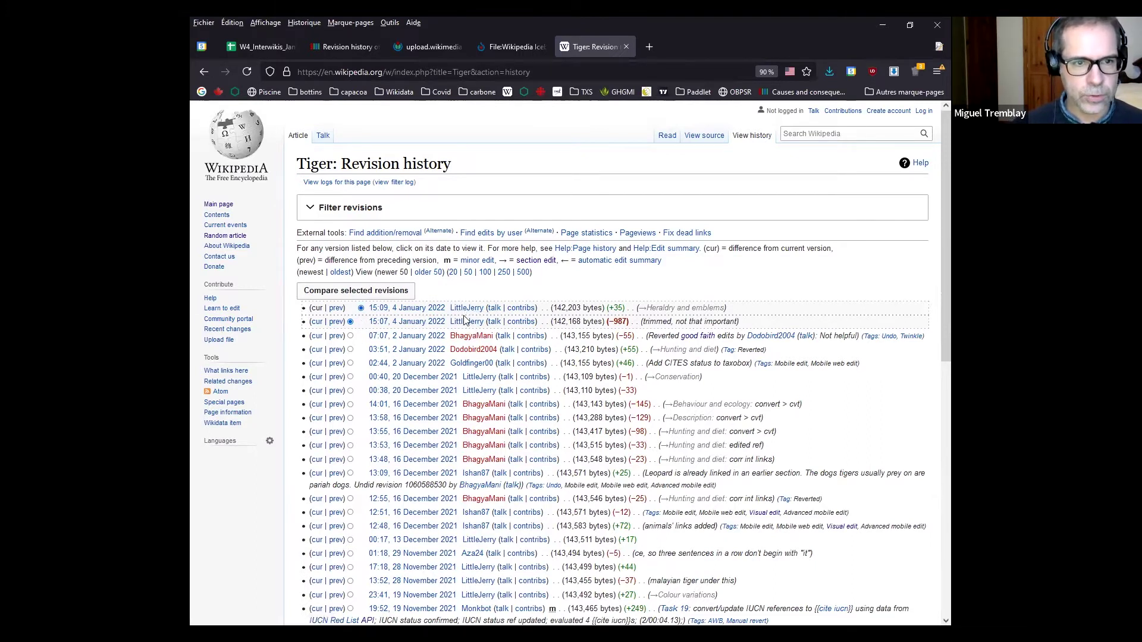
pyautogui.click(351, 336)
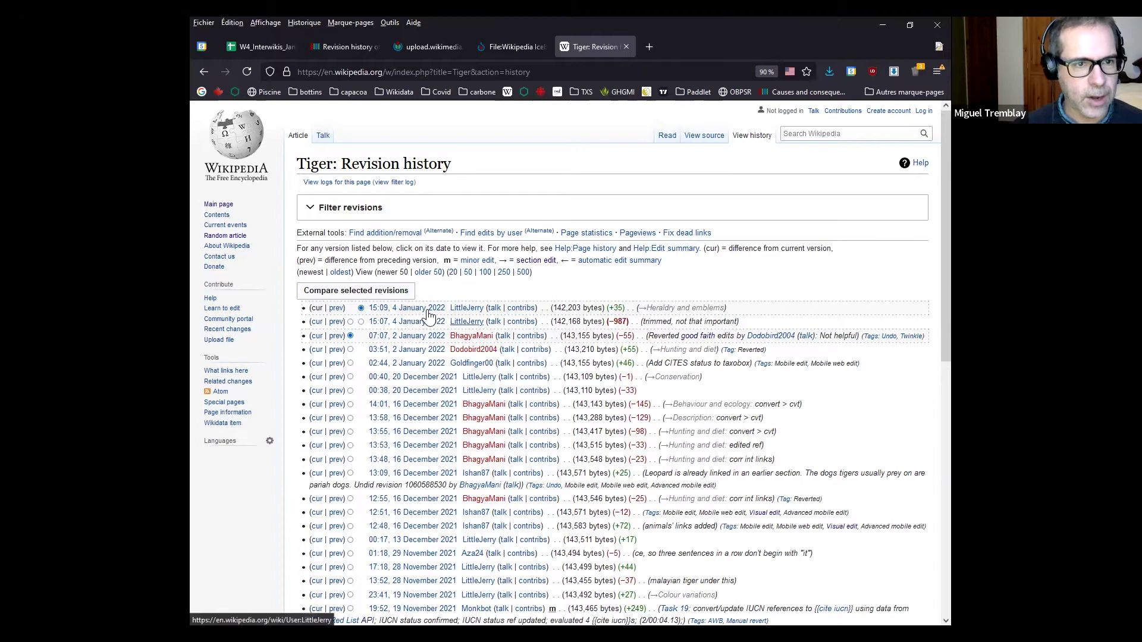
pyautogui.click(350, 293)
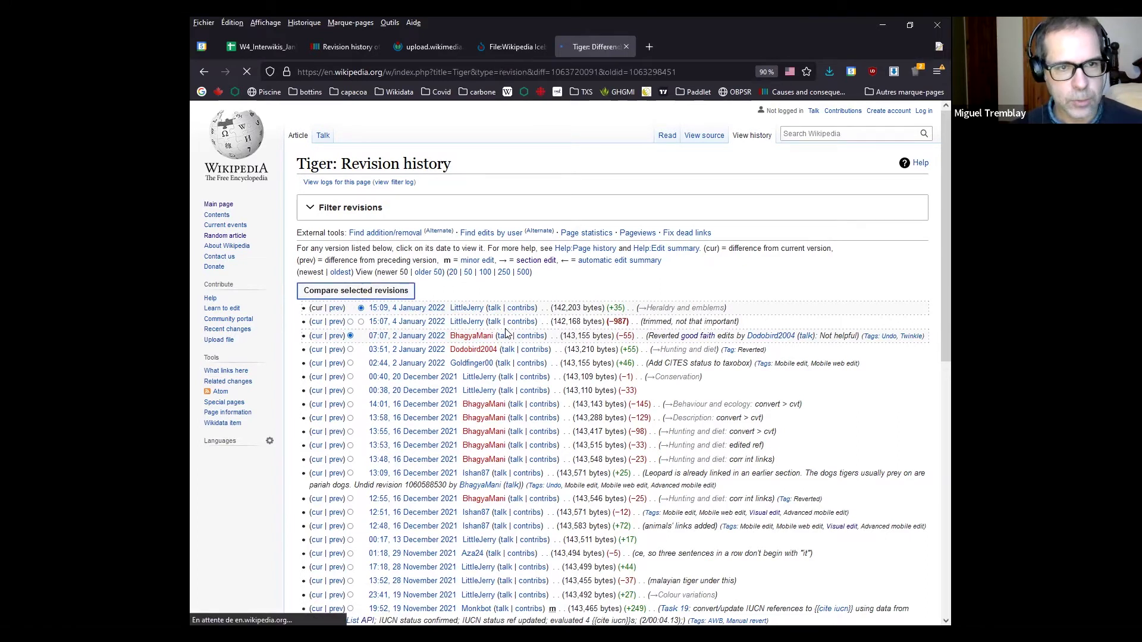
# Review the Tiger diff, highlighting the added File:The Tyger image line, then go back to the article
pyautogui.scroll(-3, 280, 319)
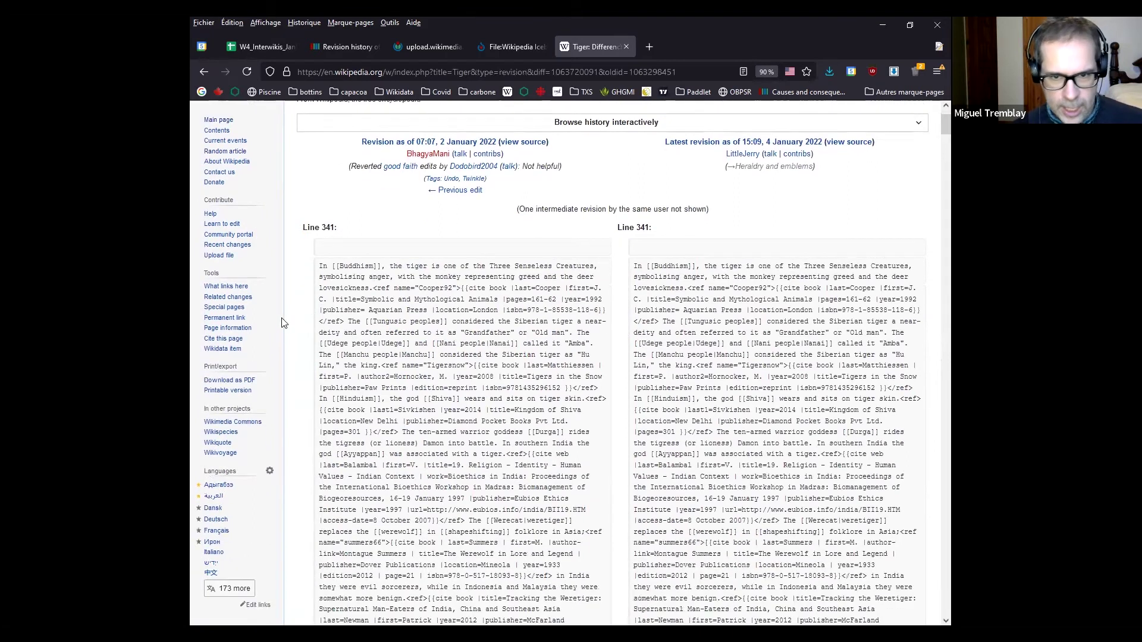
pyautogui.scroll(-5, 298, 320)
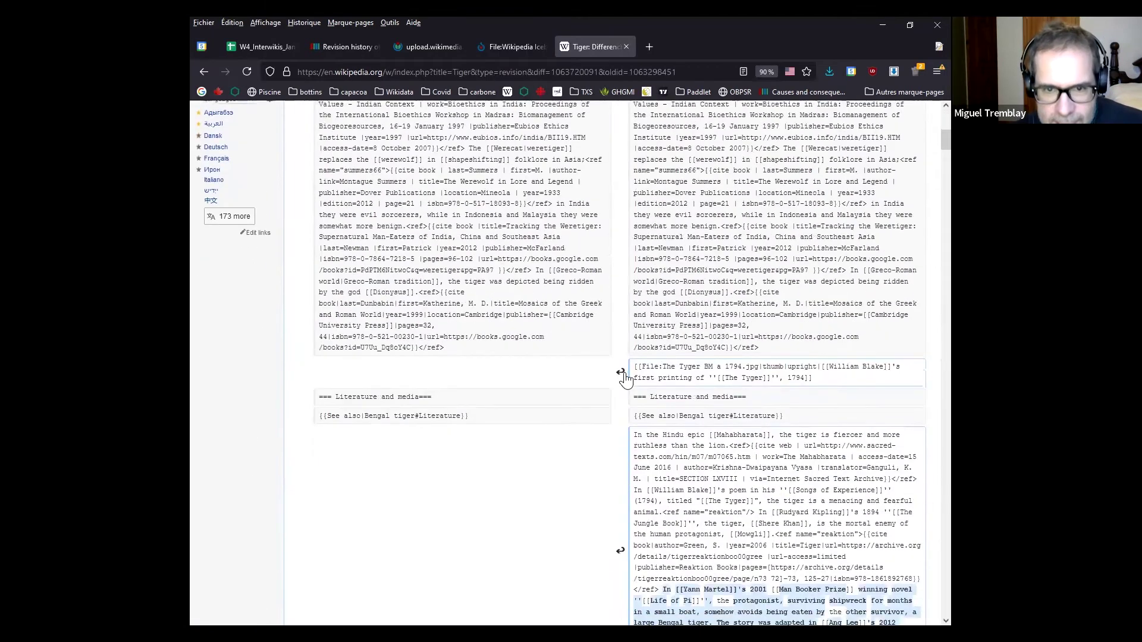
pyautogui.moveTo(633, 367); pyautogui.dragTo(801, 379)
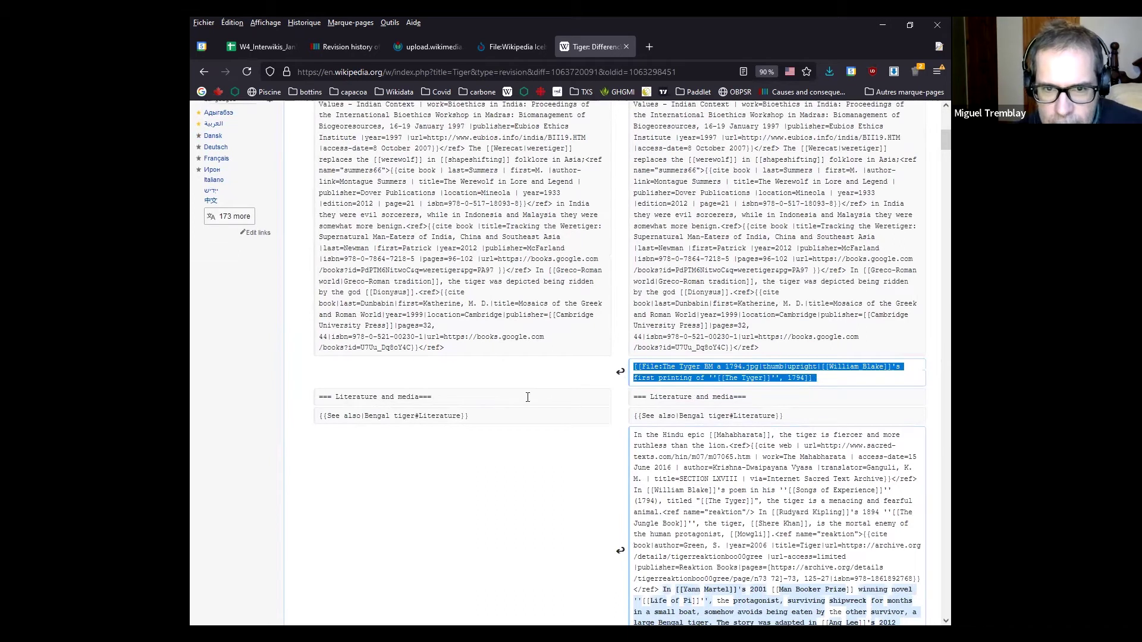
pyautogui.scroll(-1, 527, 397)
pyautogui.click(670, 320)
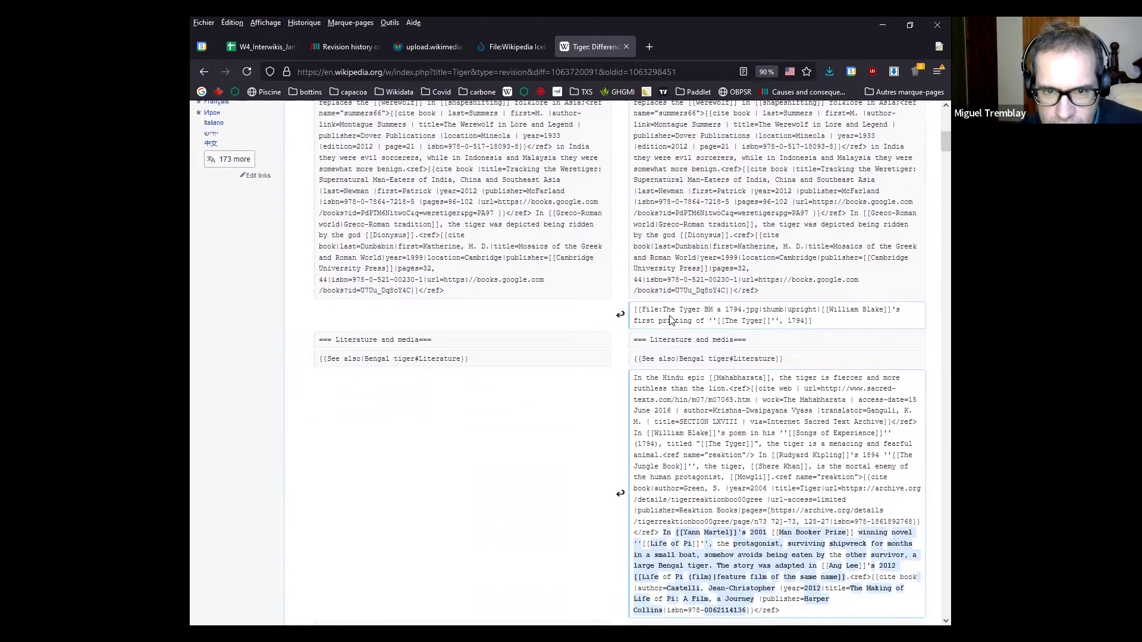
pyautogui.moveTo(675, 309); pyautogui.dragTo(756, 310)
pyautogui.scroll(-4, 527, 396)
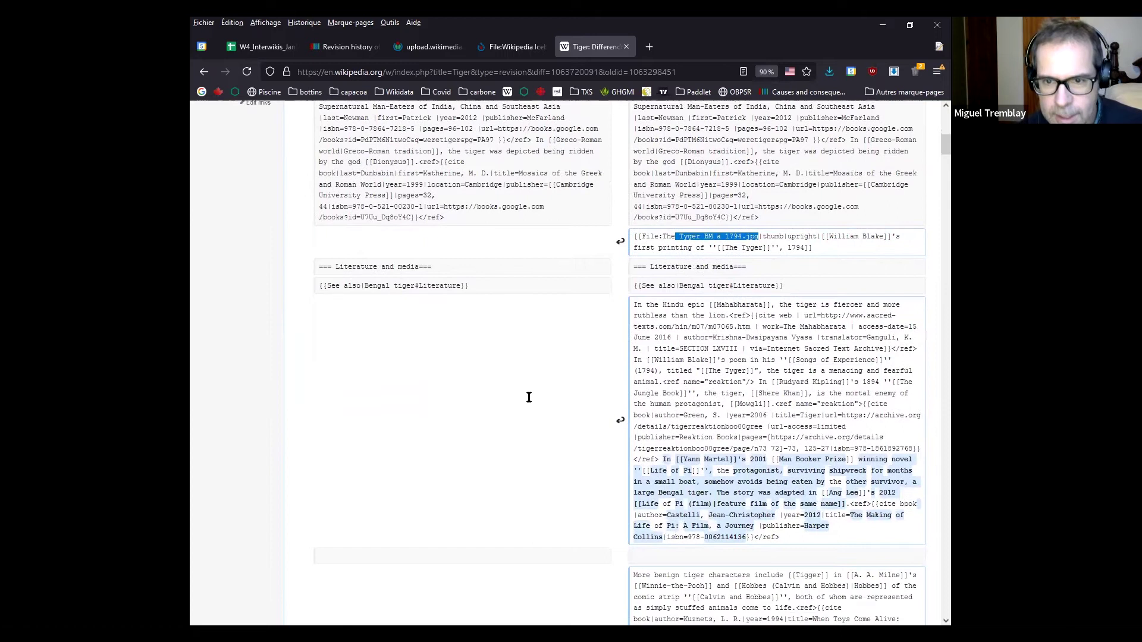
pyautogui.scroll(4, 619, 367)
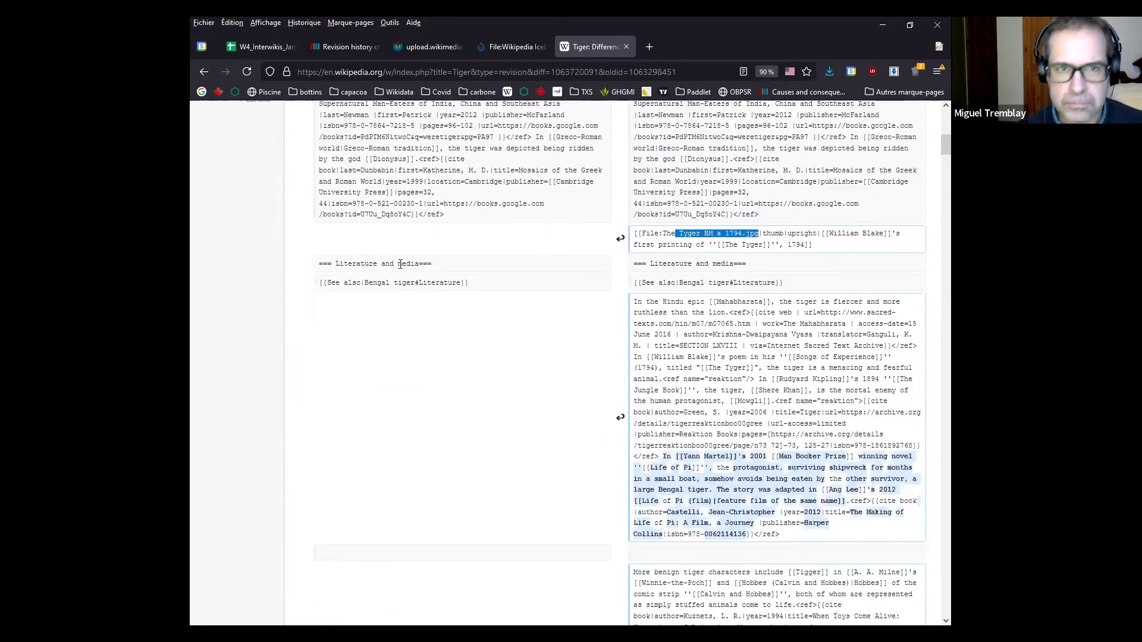
pyautogui.scroll(9, 390, 269)
pyautogui.click(299, 137)
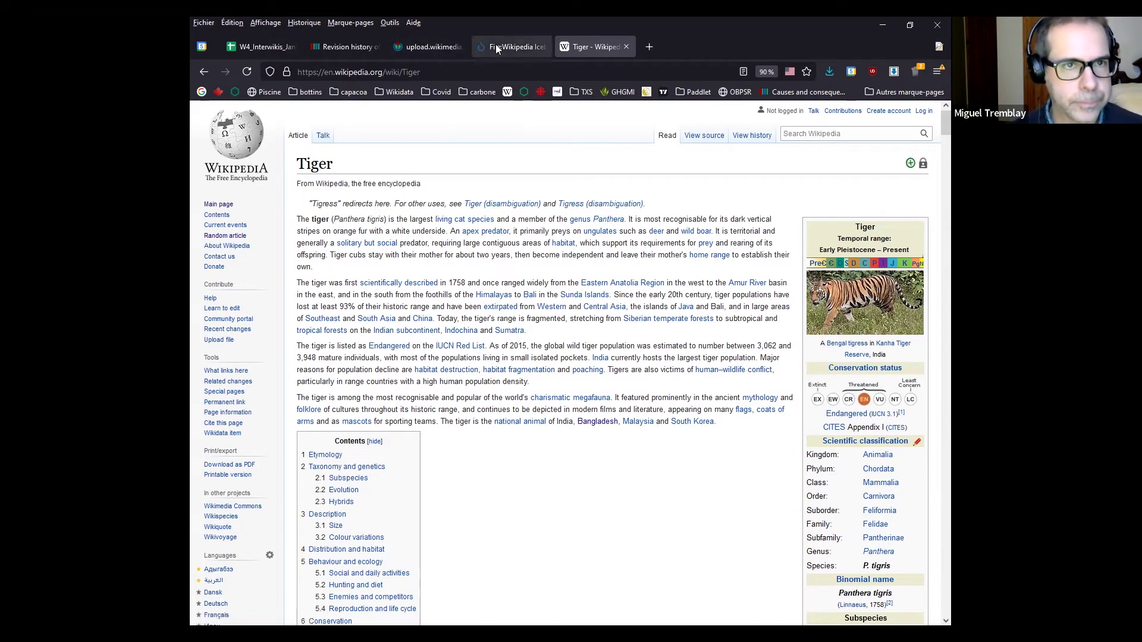
# Return to the Wikidata workshop revision history tab and navigate back to the Workshop page
pyautogui.click(335, 48)
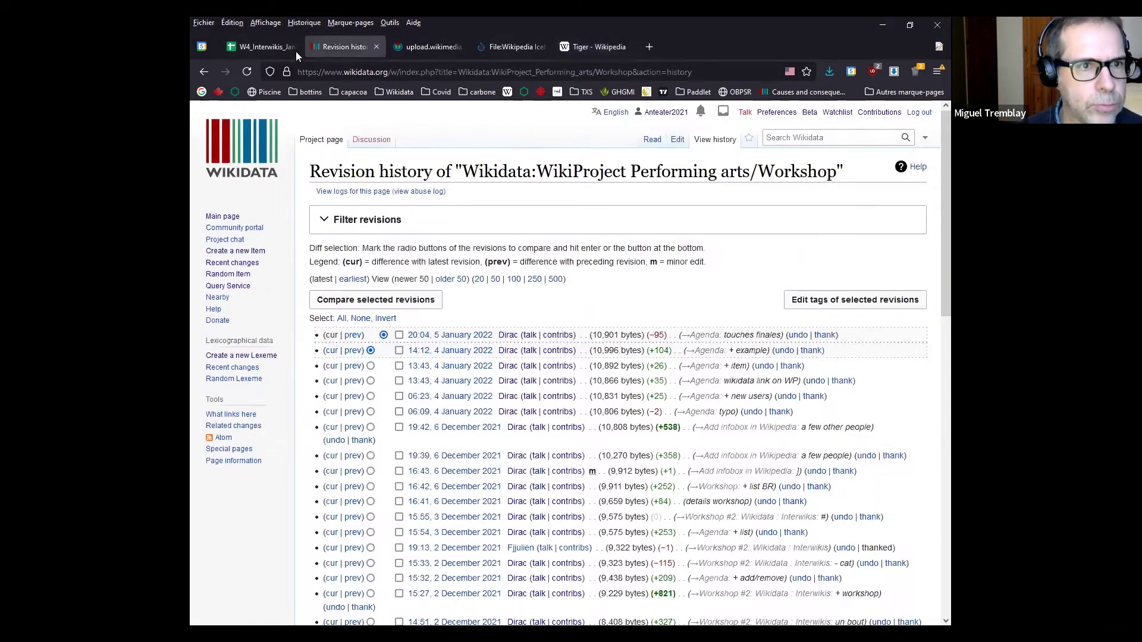
pyautogui.click(205, 70)
pyautogui.click(225, 71)
pyautogui.scroll(-2, 470, 282)
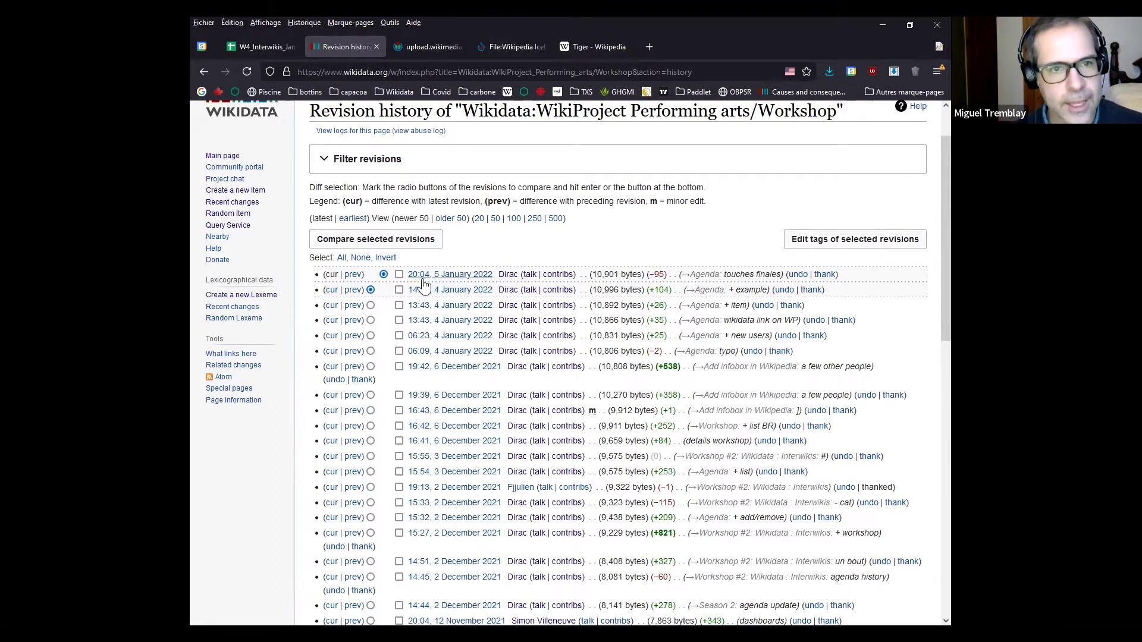
pyautogui.scroll(1, 274, 249)
pyautogui.click(201, 72)
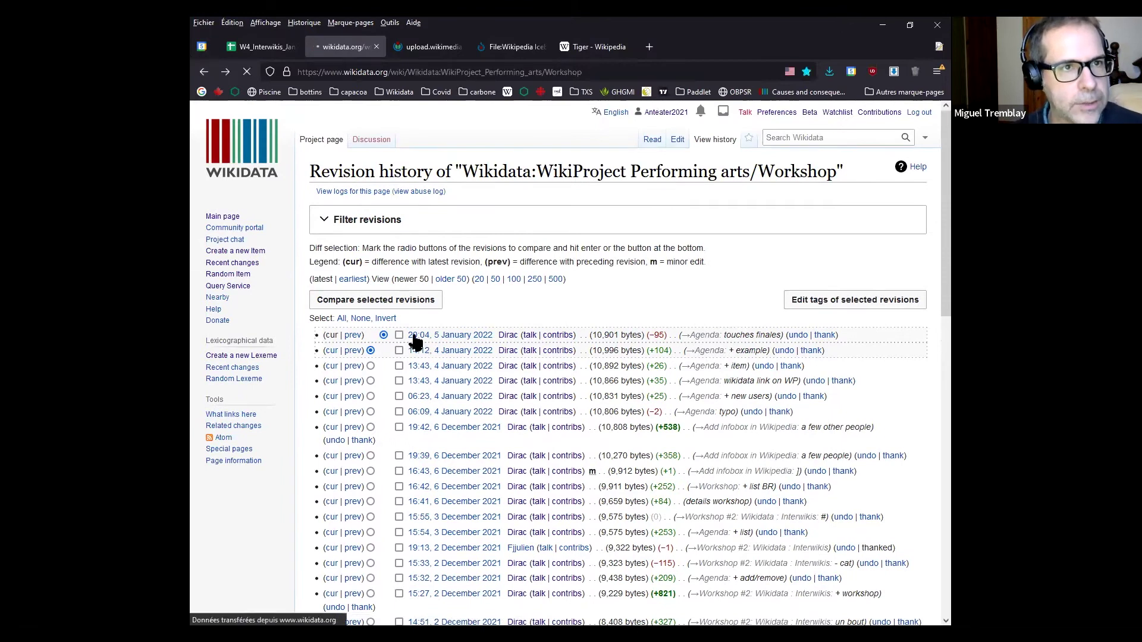
pyautogui.scroll(-6, 300, 348)
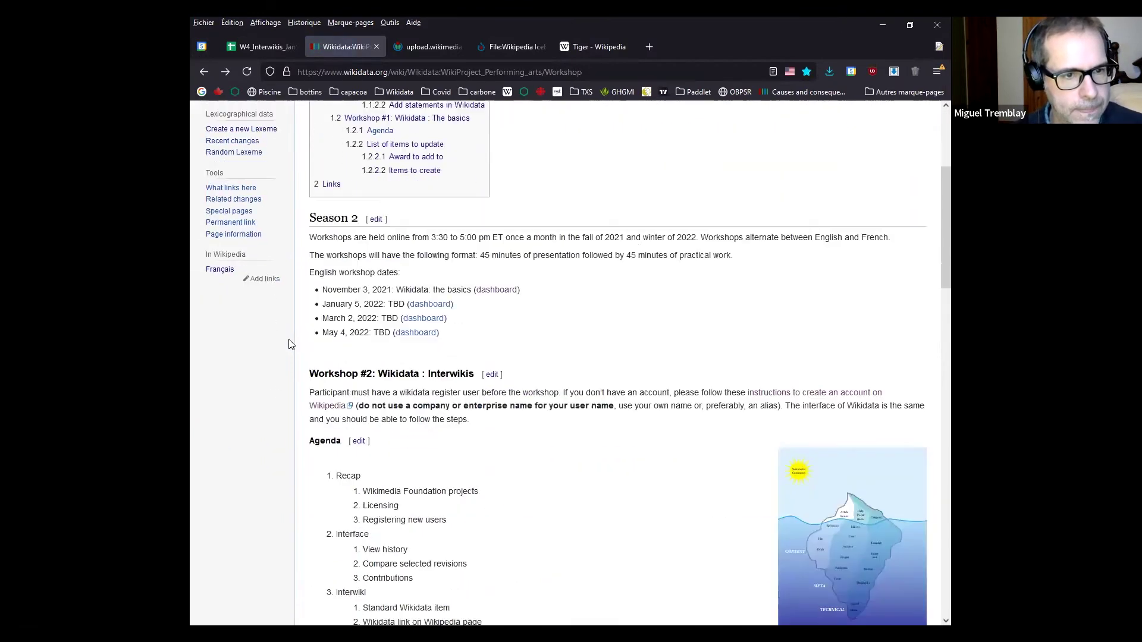
pyautogui.moveTo(468, 366); pyautogui.dragTo(365, 367)
pyautogui.click(419, 381)
pyautogui.scroll(2, 419, 377)
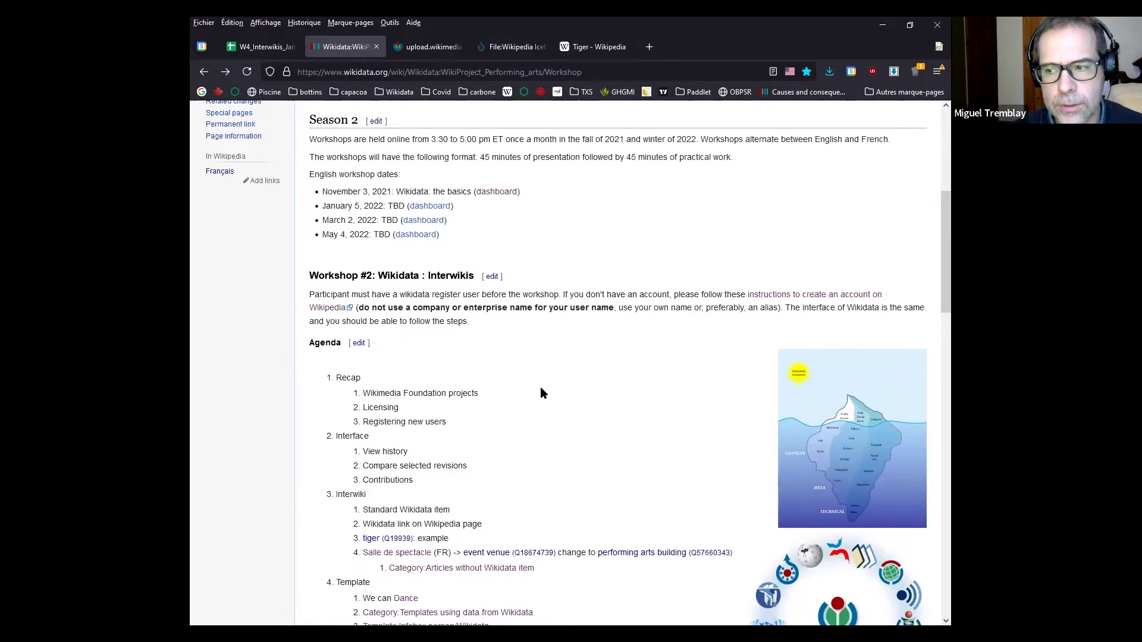
pyautogui.scroll(5, 540, 393)
pyautogui.scroll(1, 541, 391)
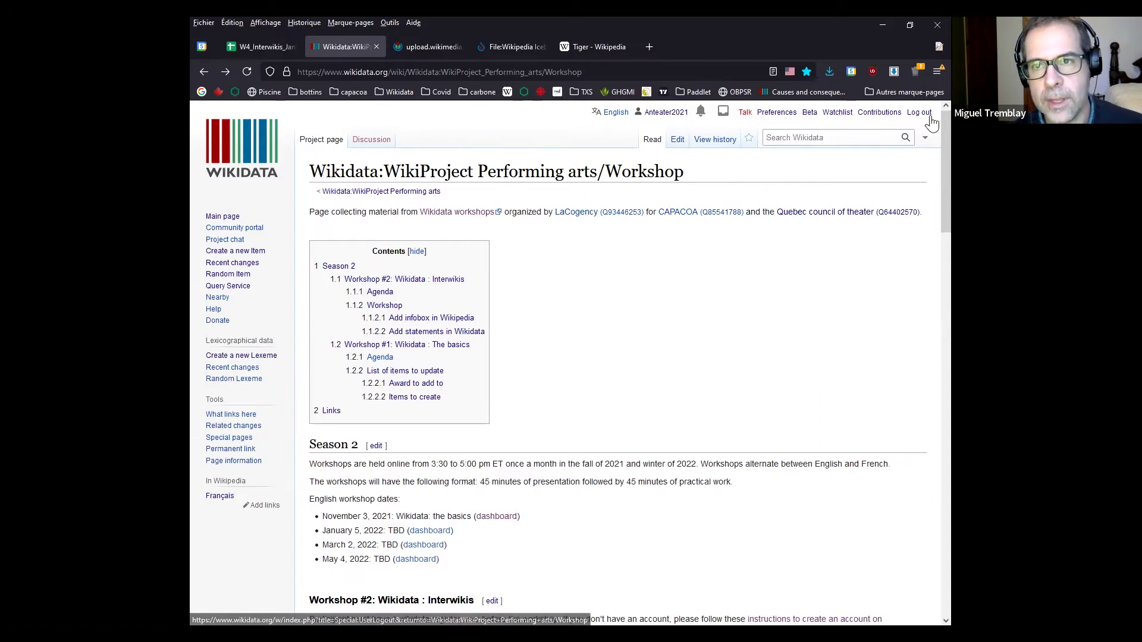
# Open your Wikidata contributions list and its search options, then switch to the Tiger Wikipedia tab
pyautogui.click(880, 113)
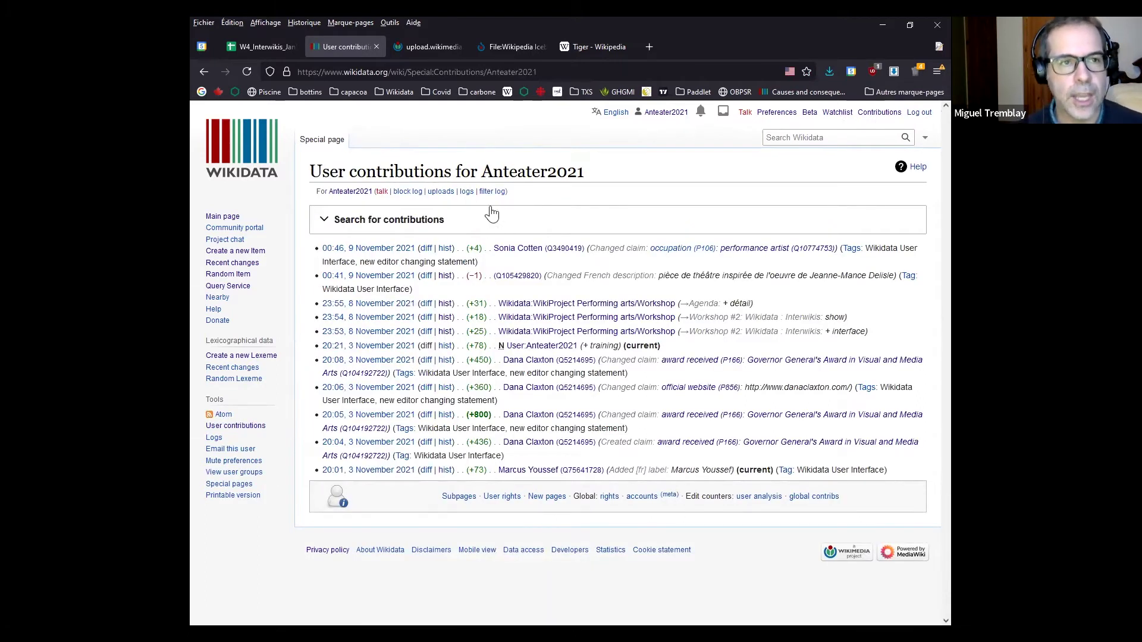
pyautogui.click(564, 220)
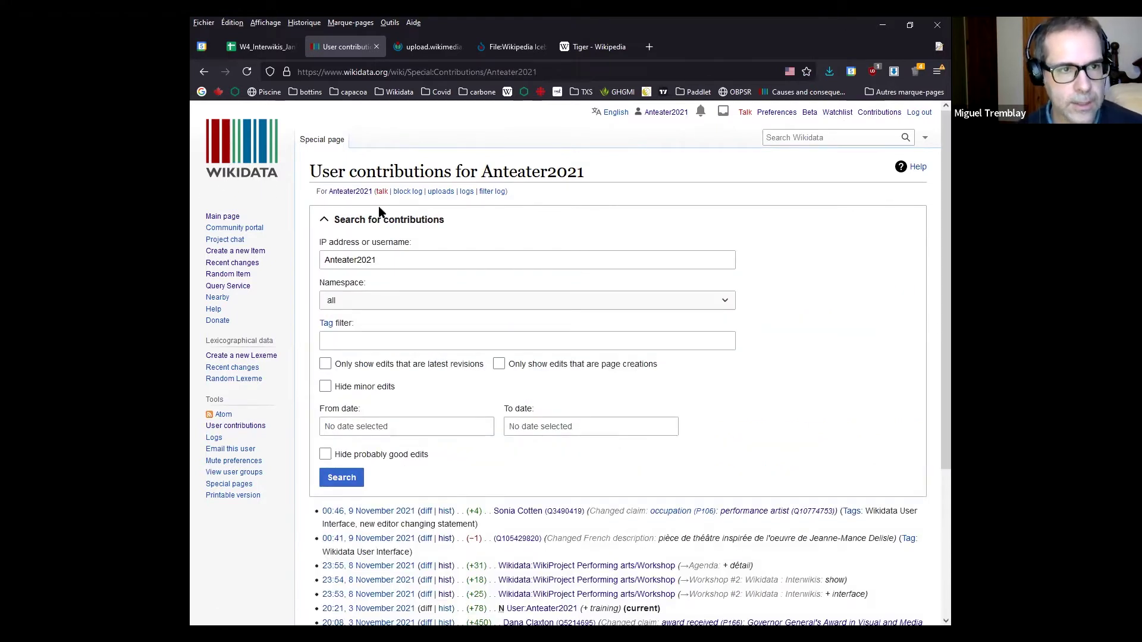
pyautogui.hotkey('alt', 'Left')
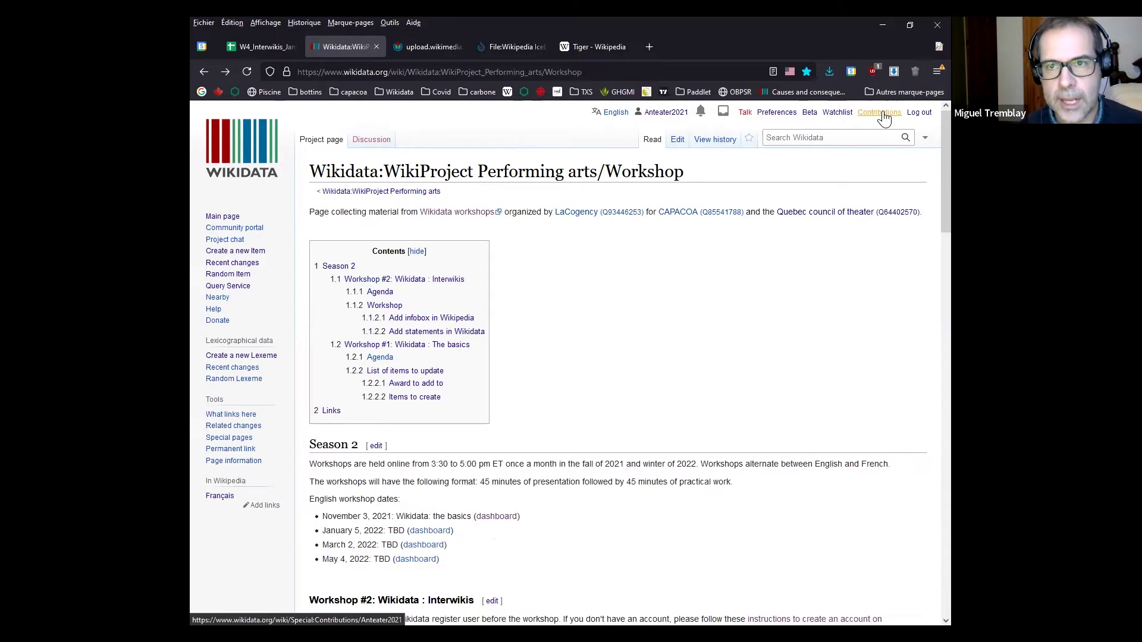
pyautogui.click(880, 112)
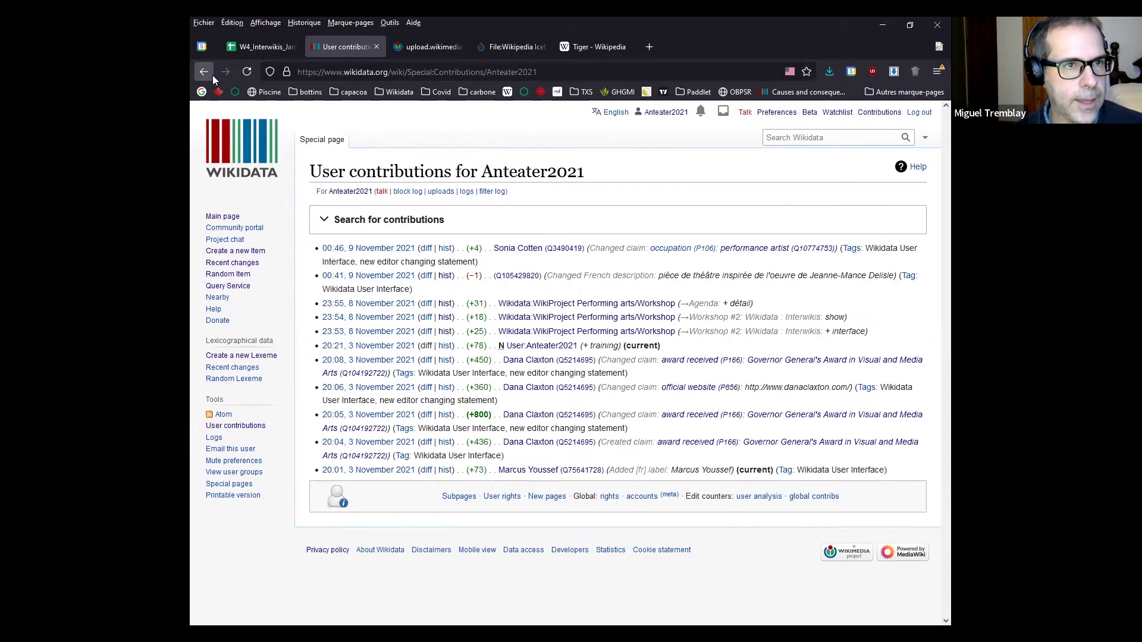
pyautogui.click(576, 47)
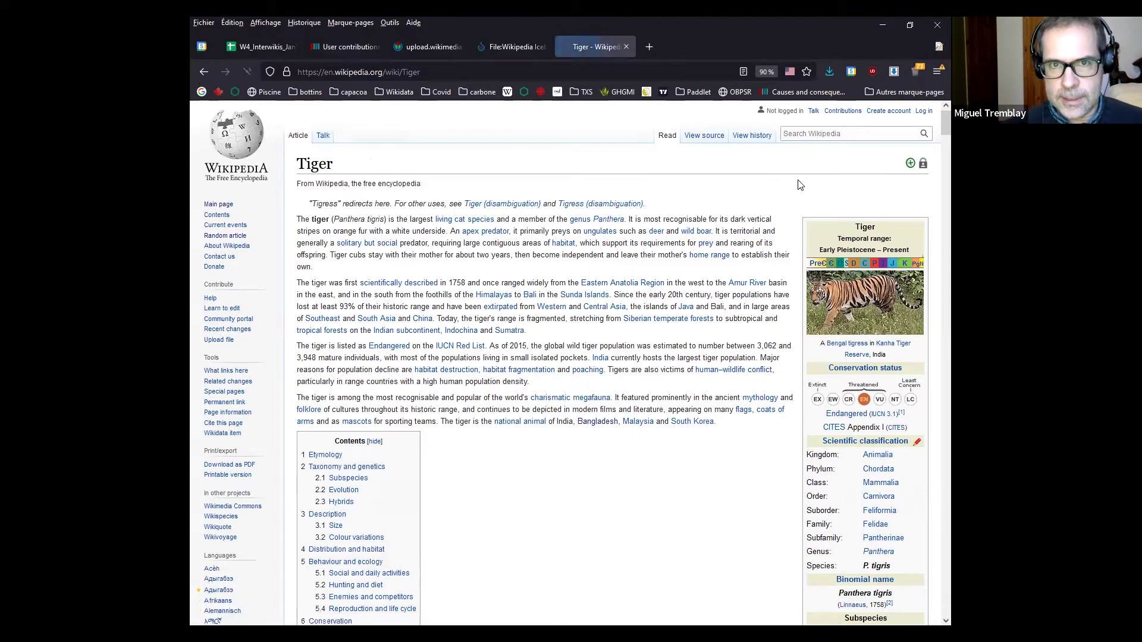
# Log in to Wikipedia with your username and the browser's saved password
pyautogui.click(923, 112)
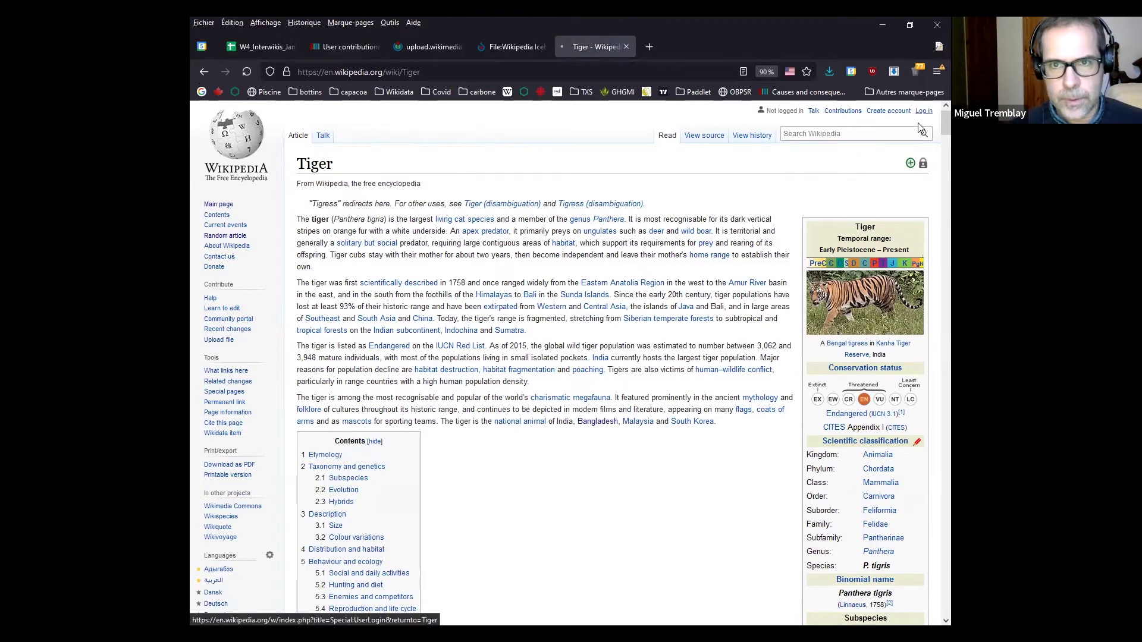
pyautogui.doubleClick(348, 206)
pyautogui.press('BackSpace')
pyautogui.press('BackSpace')
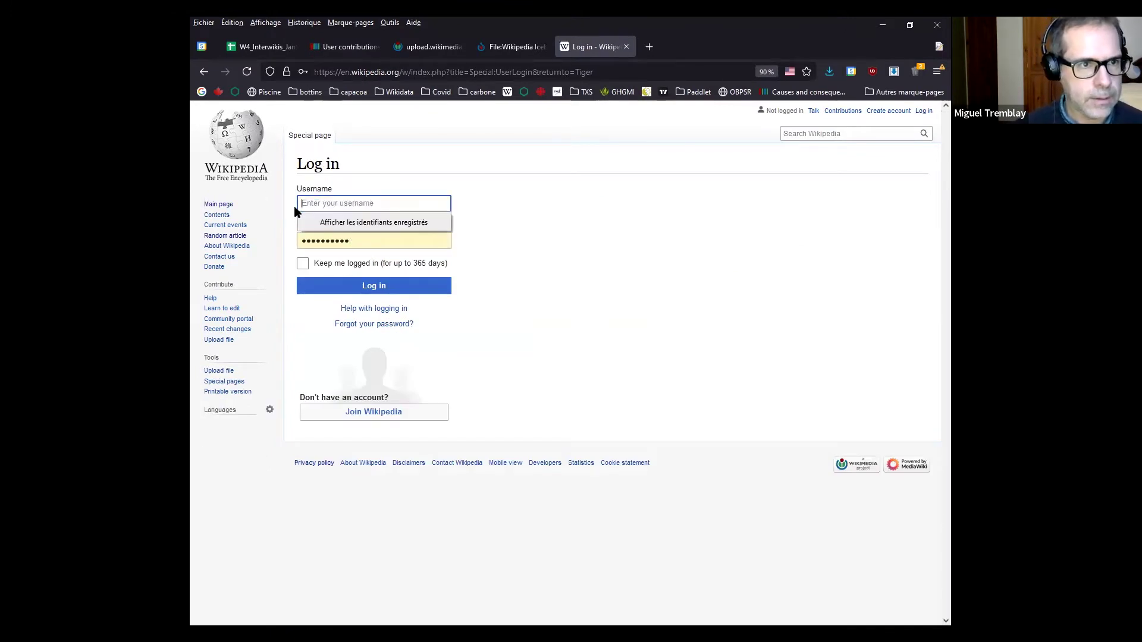
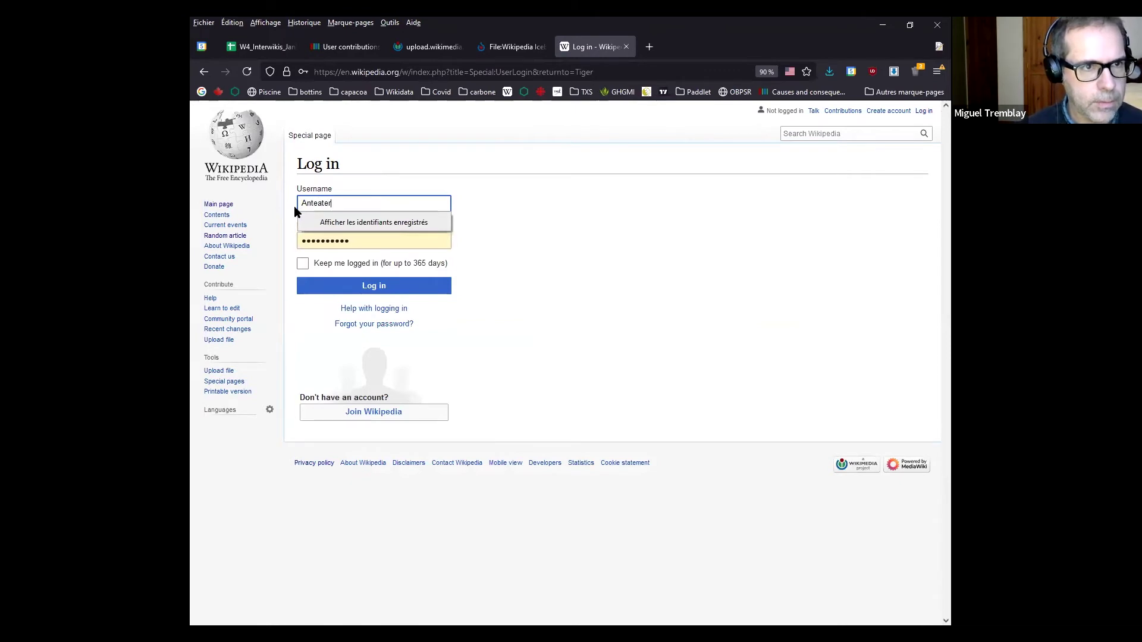
pyautogui.click(331, 288)
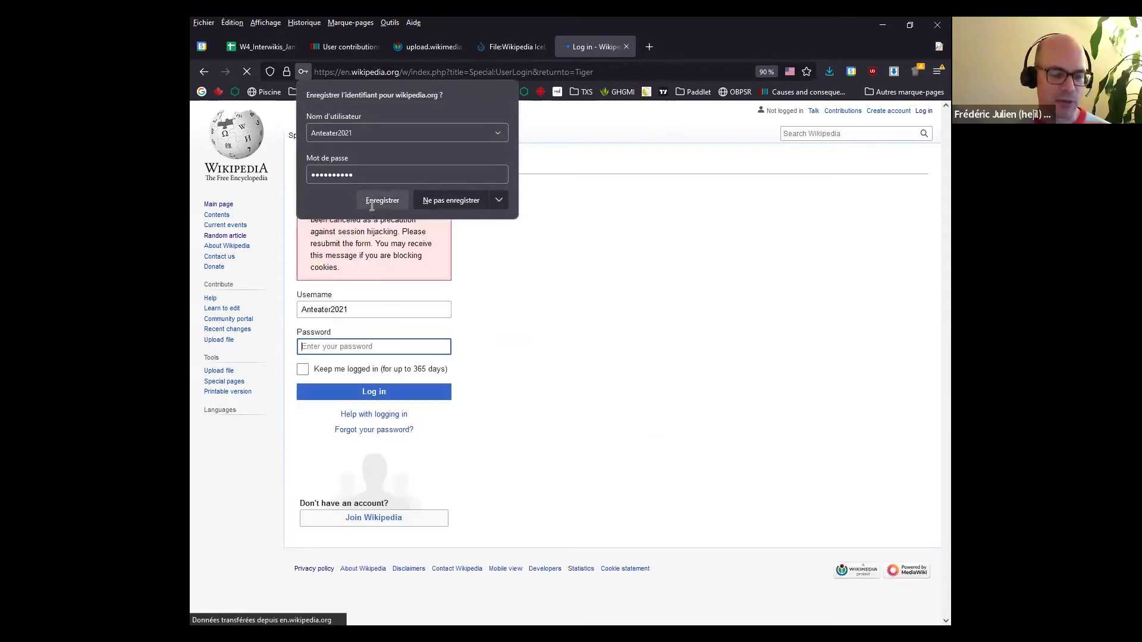
pyautogui.click(365, 346)
pyautogui.click(367, 364)
pyautogui.press('Return')
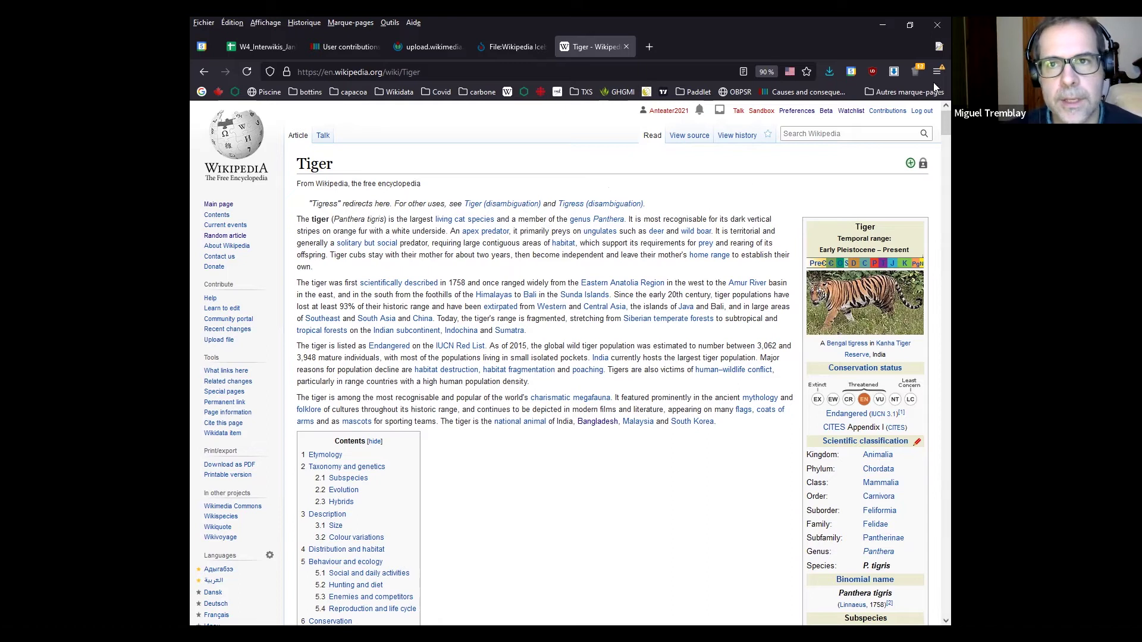
# Check the Wikipedia and Wikidata contributions lists, then return to the Workshop agenda page and scroll through it
pyautogui.click(887, 111)
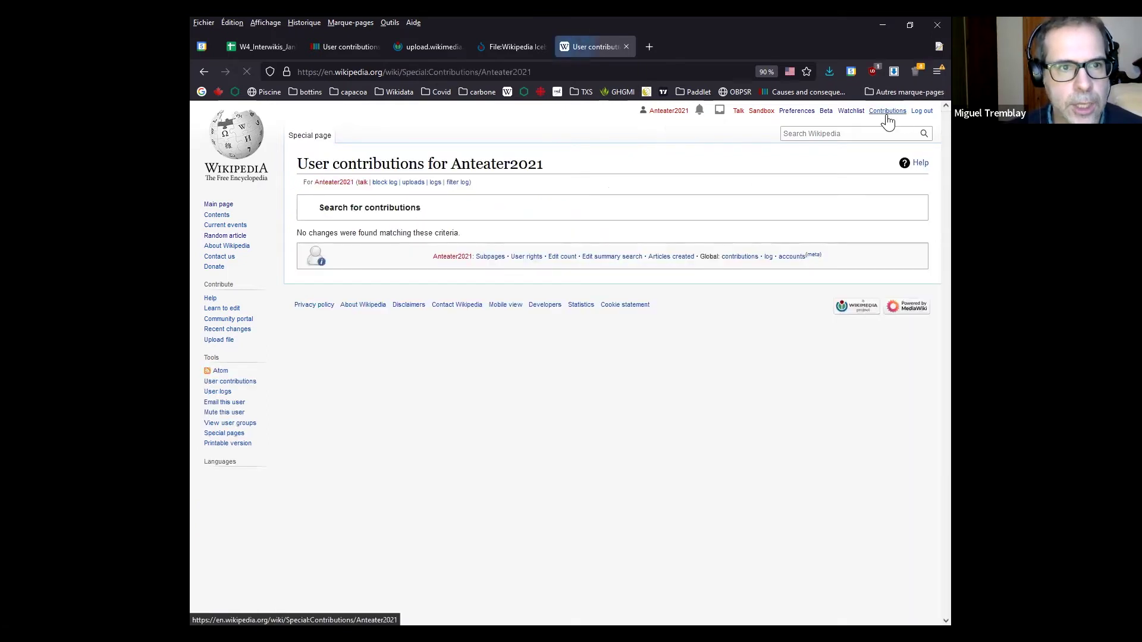
pyautogui.hotkey('alt', 'Left')
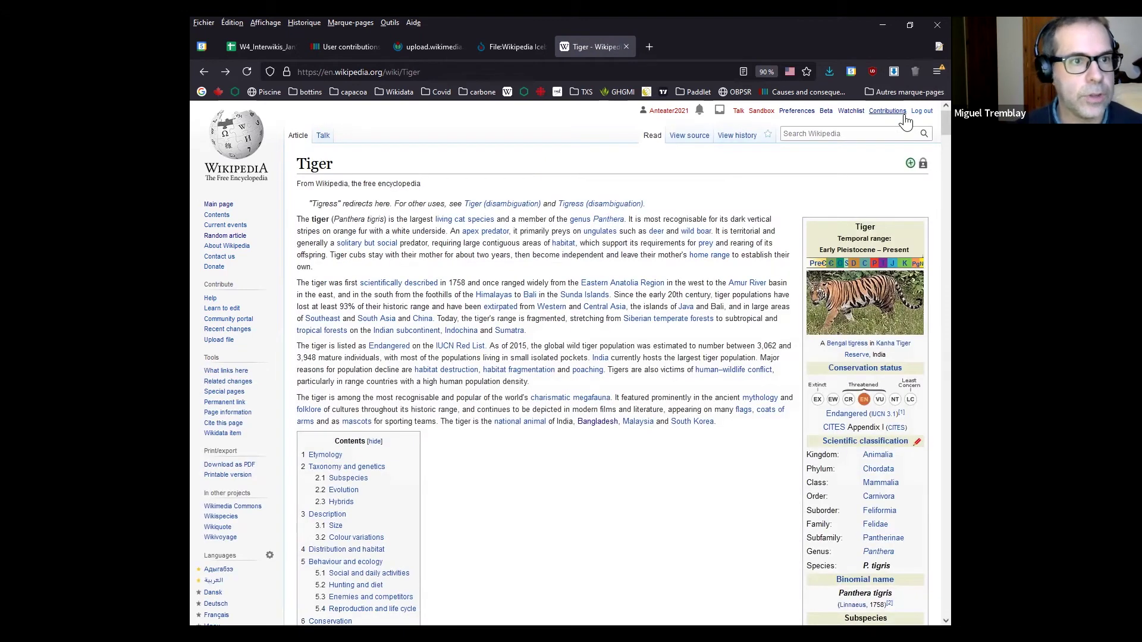
pyautogui.click(339, 47)
pyautogui.hotkey('alt', 'Left')
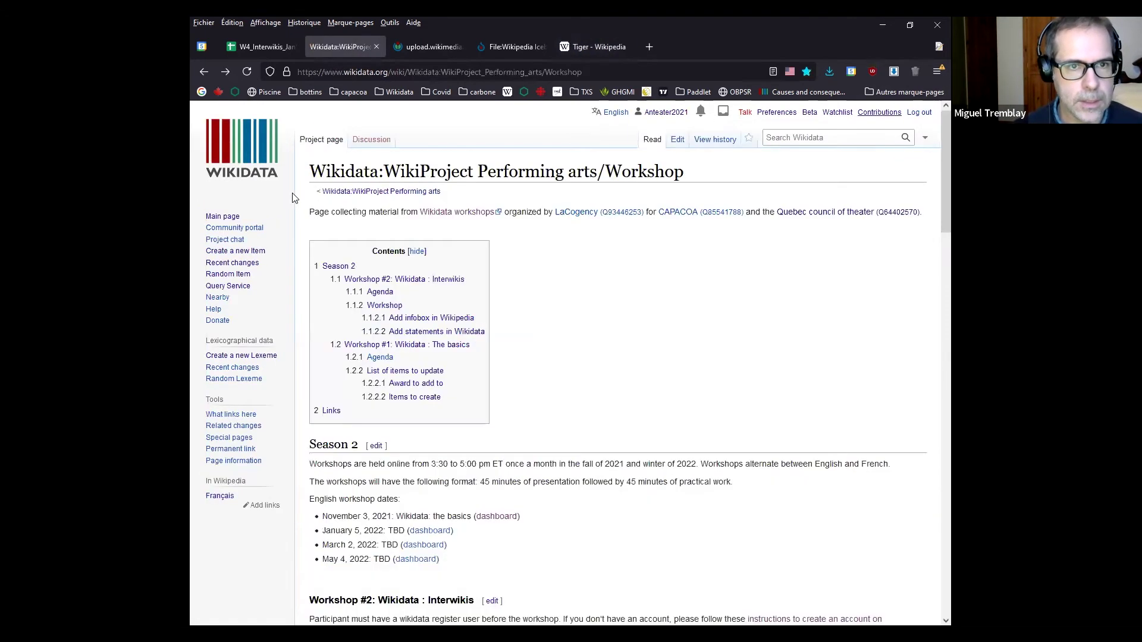
pyautogui.scroll(-2, 592, 412)
pyautogui.scroll(-5, 285, 419)
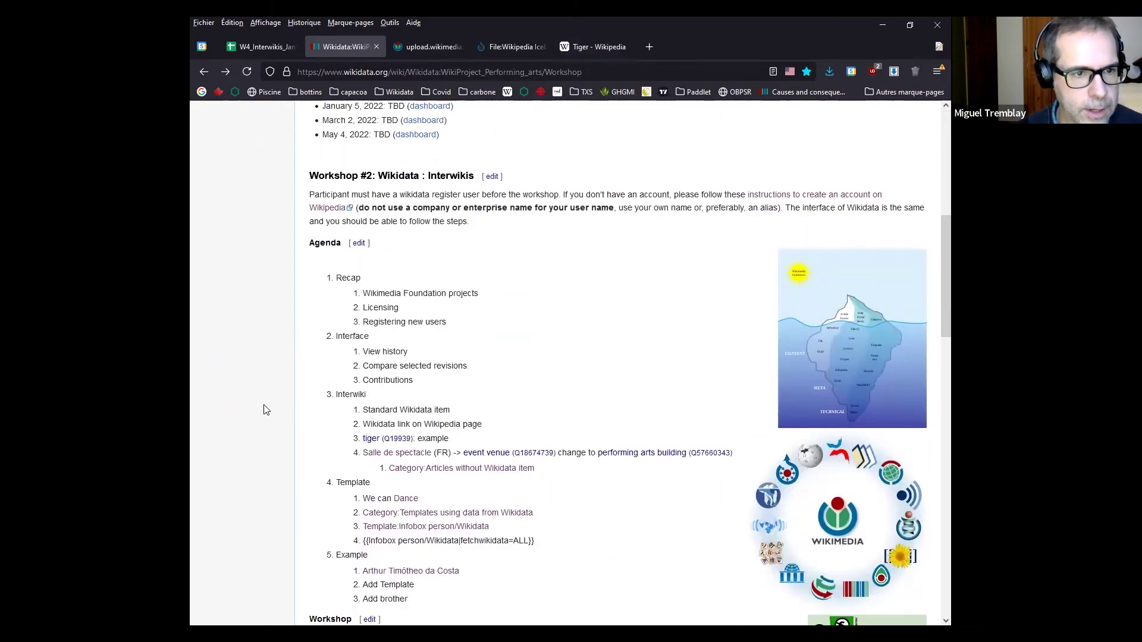
pyautogui.scroll(6, 264, 410)
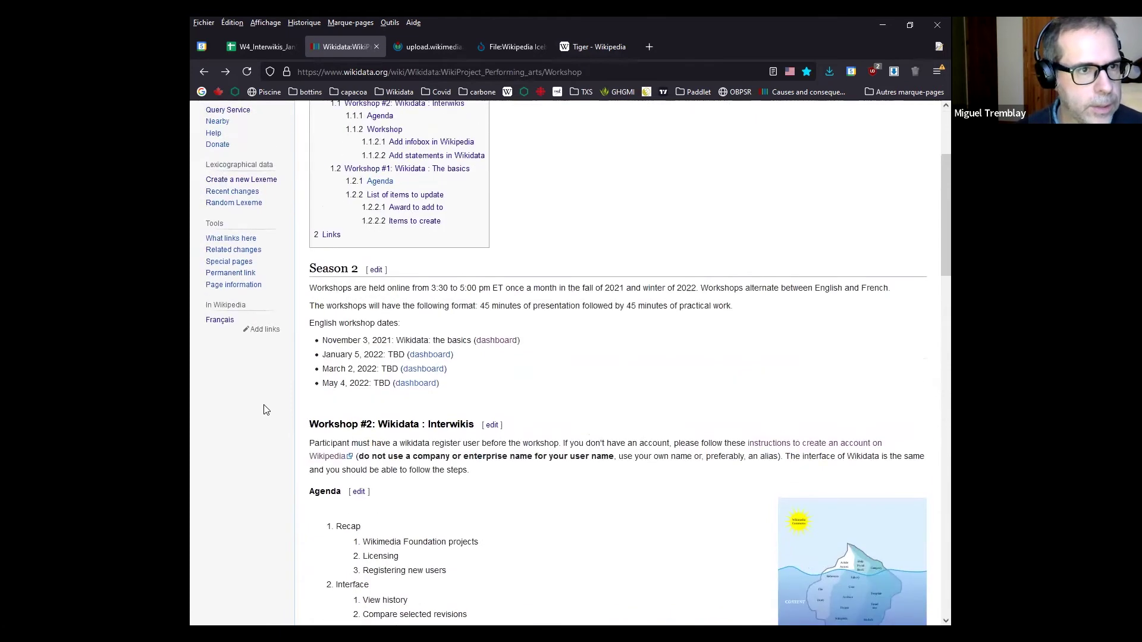
pyautogui.scroll(2, 305, 410)
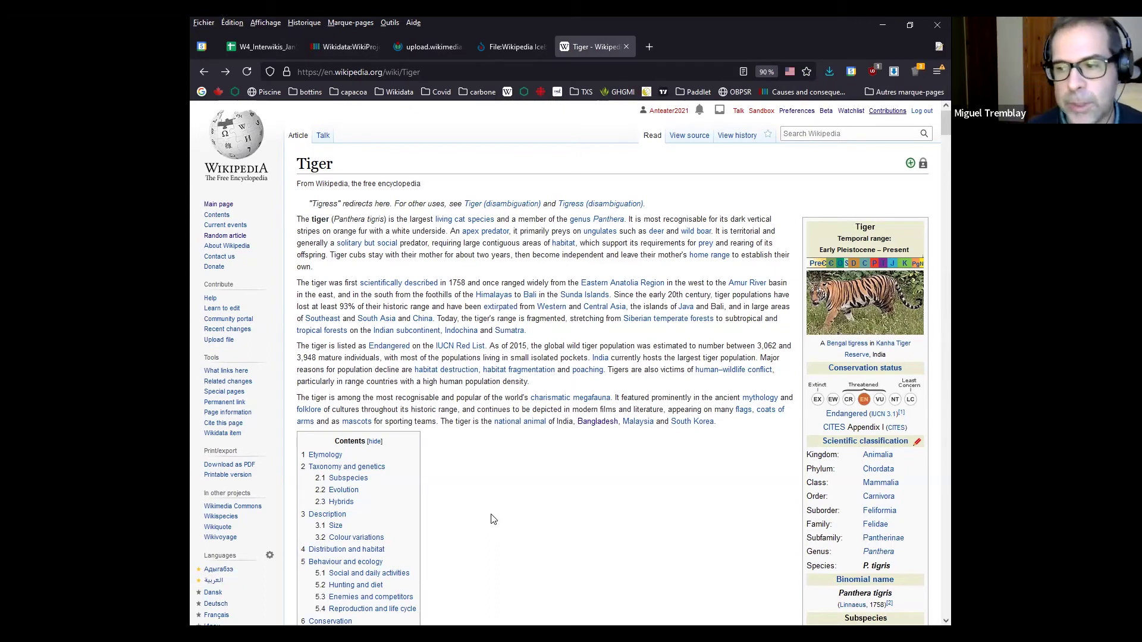
# Search the Tiger article for 'wikidata' and follow its Wikidata item link to Q19939
pyautogui.hotkey('ctrl', 'f')
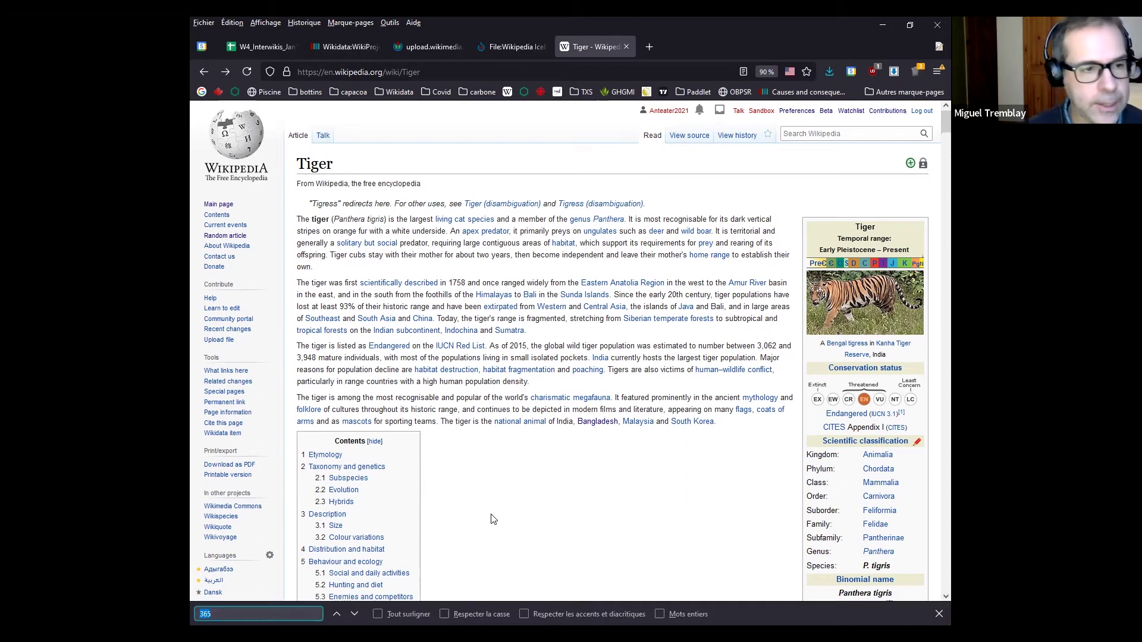
pyautogui.write('wiki')
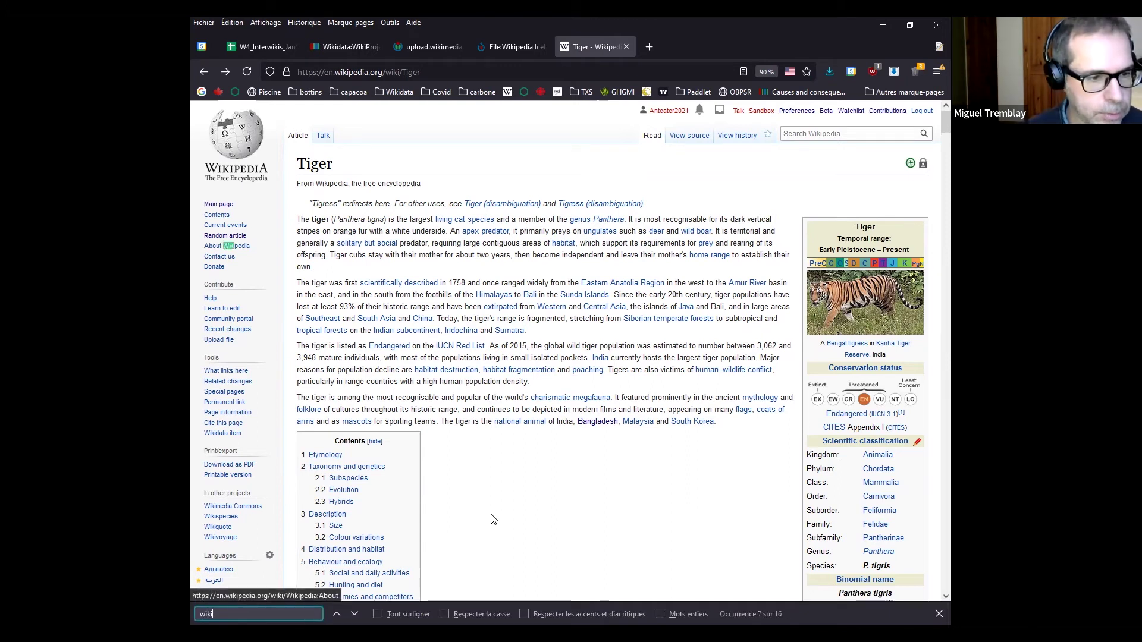
pyautogui.write('data')
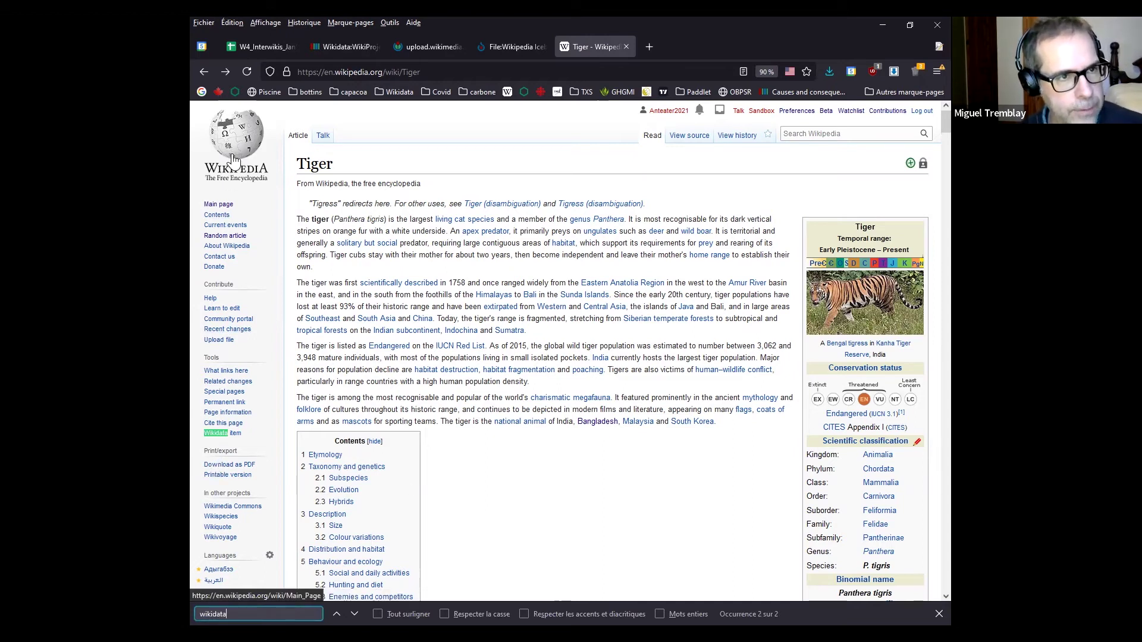
pyautogui.doubleClick(210, 357)
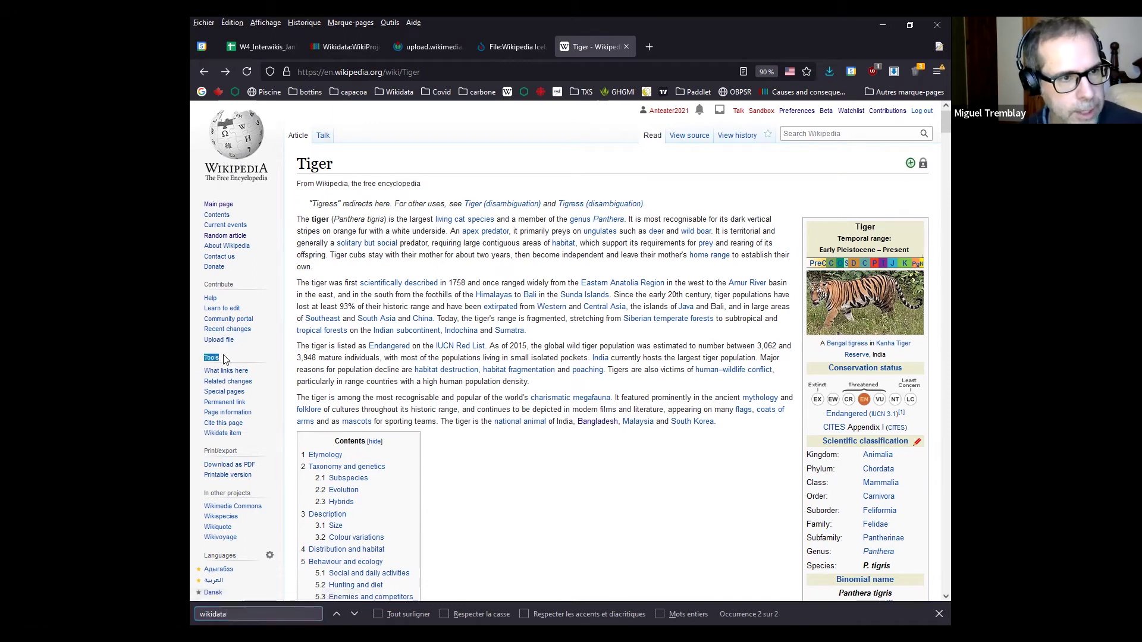
pyautogui.click(235, 436)
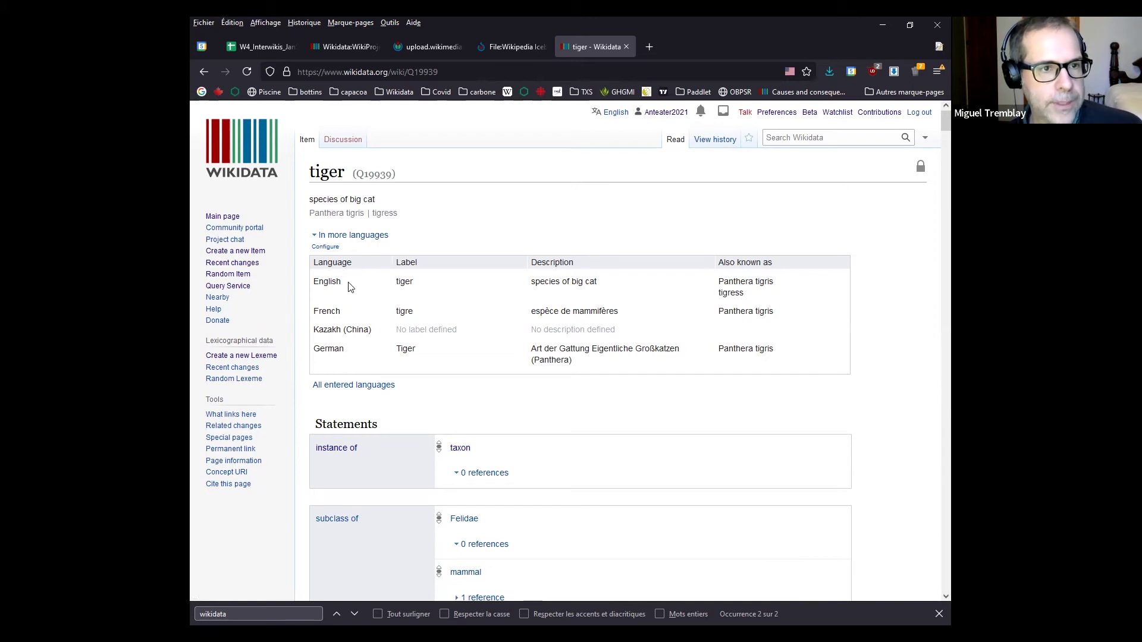
# Highlight the tiger item's title, its identifier Q19939, and the English 'tiger' and French 'tigre' labels
pyautogui.doubleClick(330, 173)
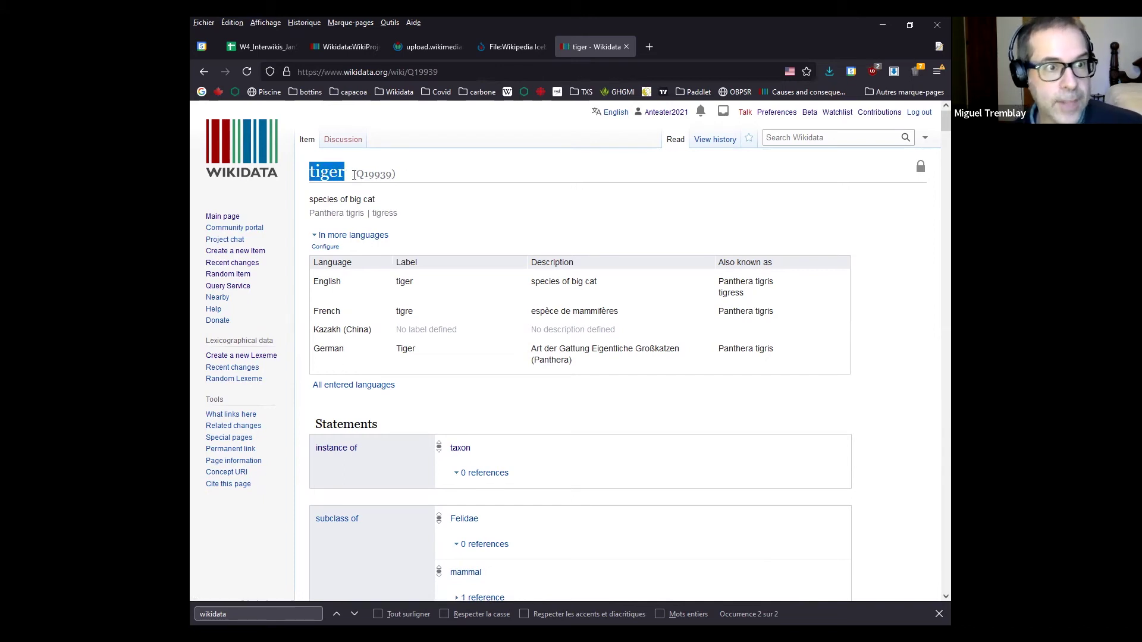
pyautogui.click(394, 189)
pyautogui.scroll(-2, 395, 186)
pyautogui.scroll(2, 380, 186)
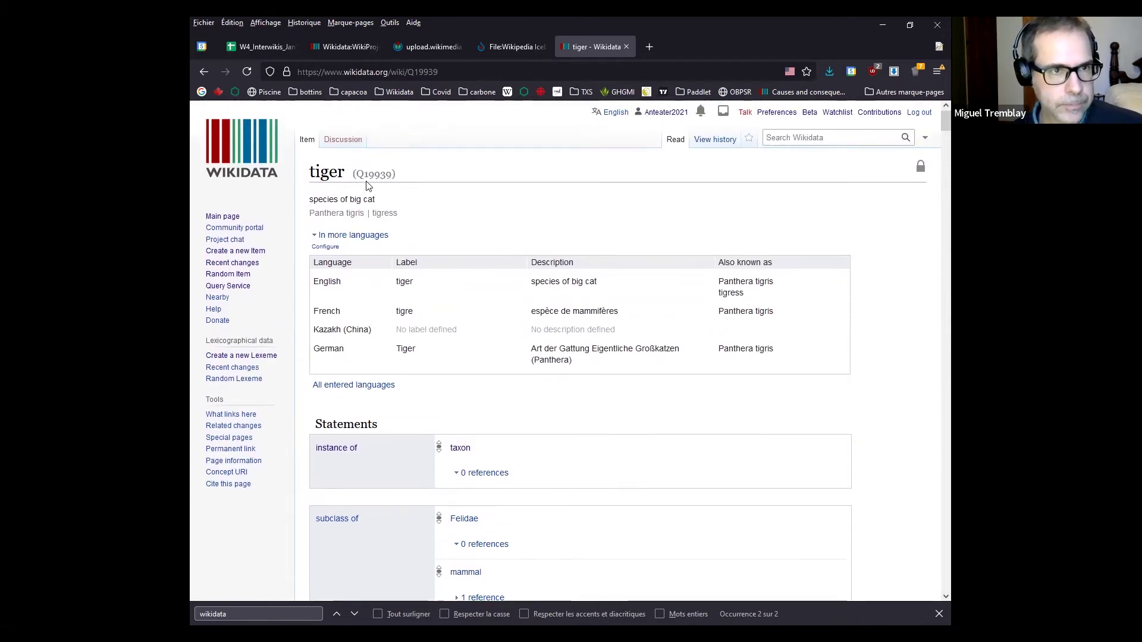
pyautogui.moveTo(356, 174); pyautogui.dragTo(392, 175)
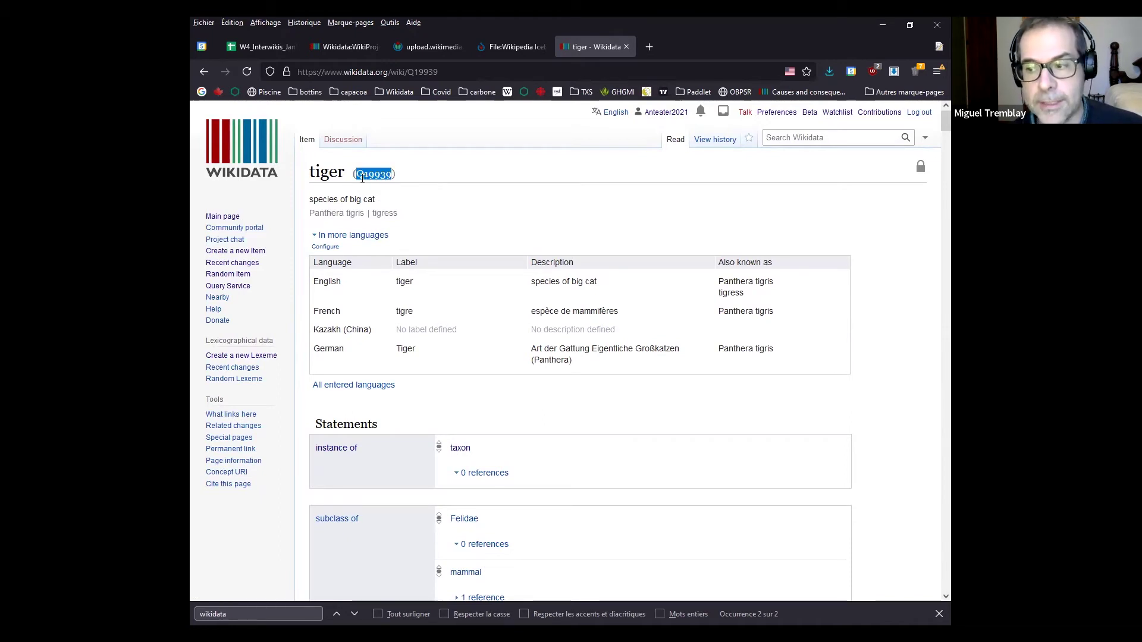
pyautogui.click(381, 168)
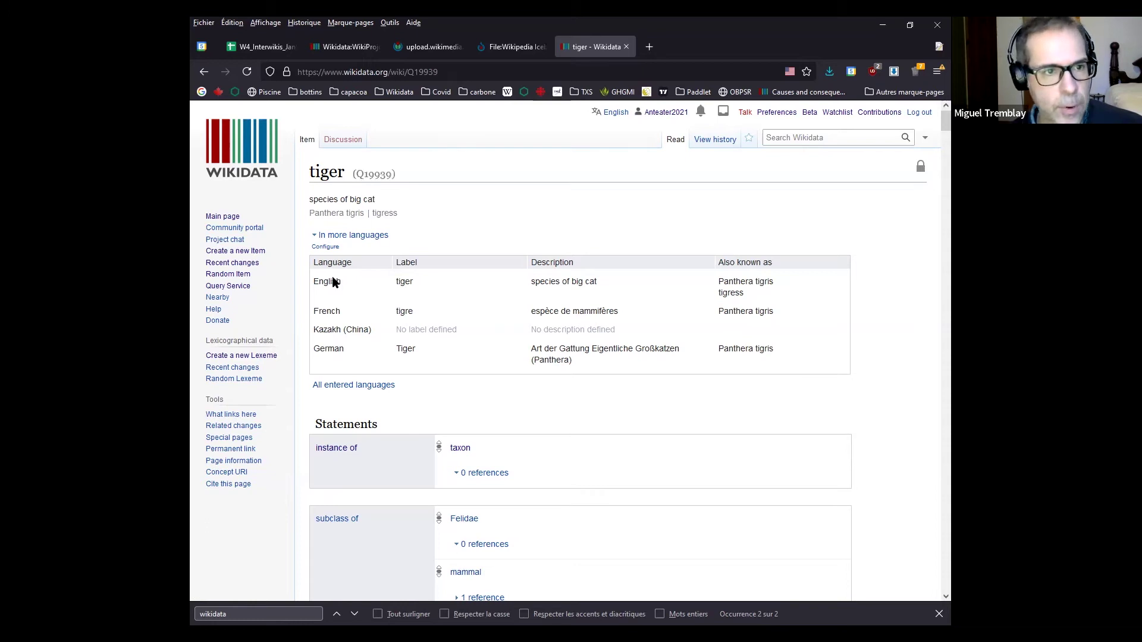
pyautogui.doubleClick(403, 280)
pyautogui.doubleClick(405, 311)
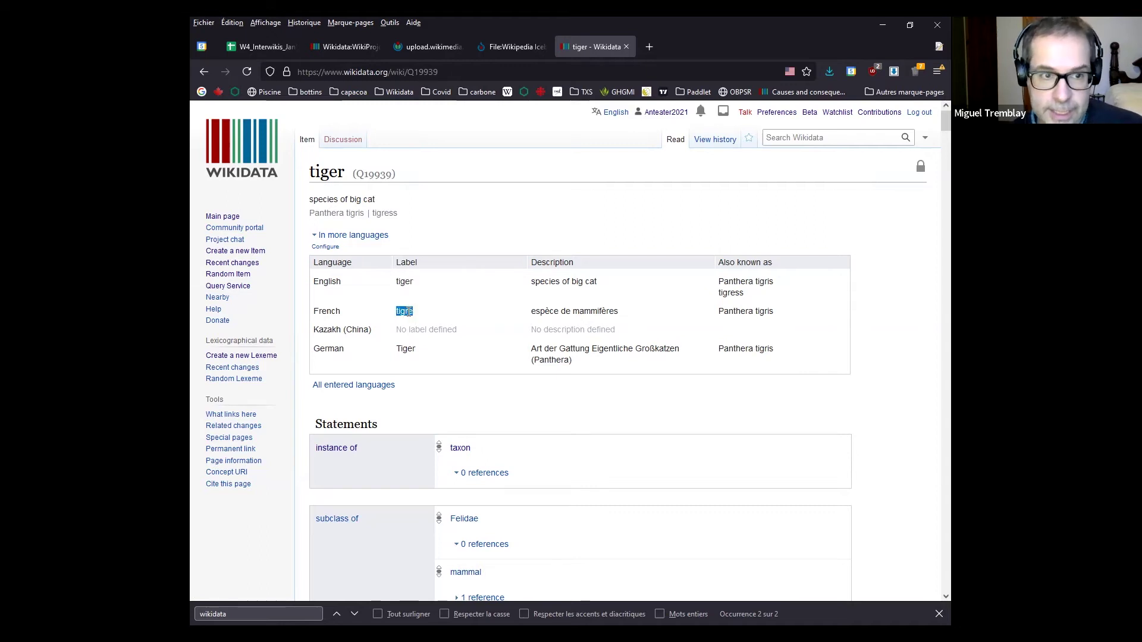
pyautogui.click(447, 236)
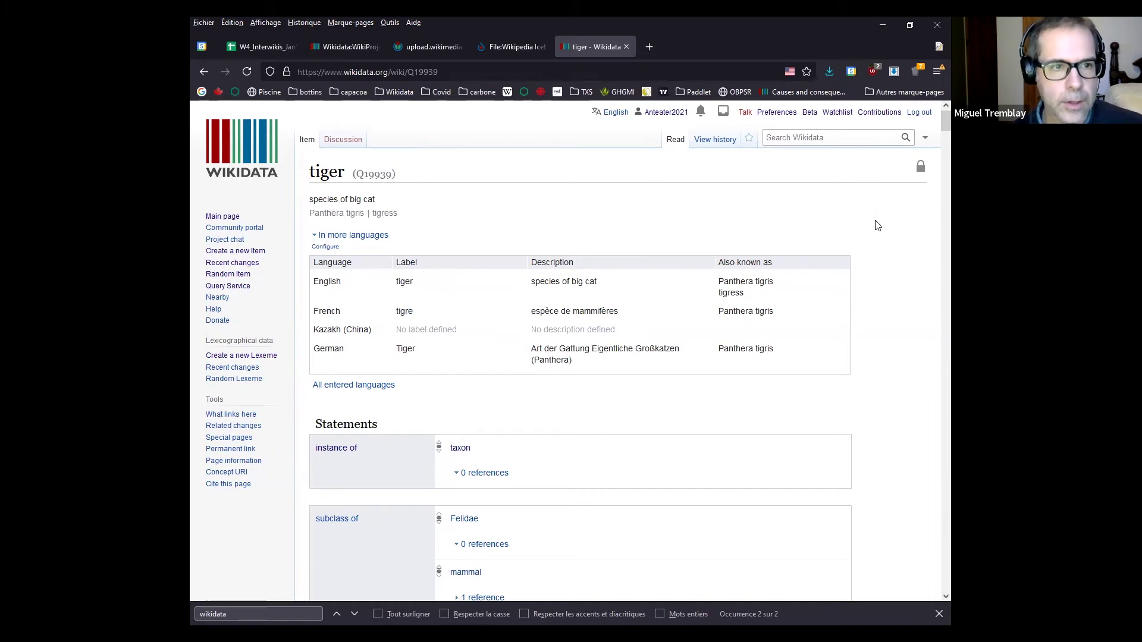
# Scroll to the Statements heading and open the instance-of 'taxon' item in a background tab
pyautogui.scroll(-2, 878, 225)
pyautogui.scroll(-2, 879, 228)
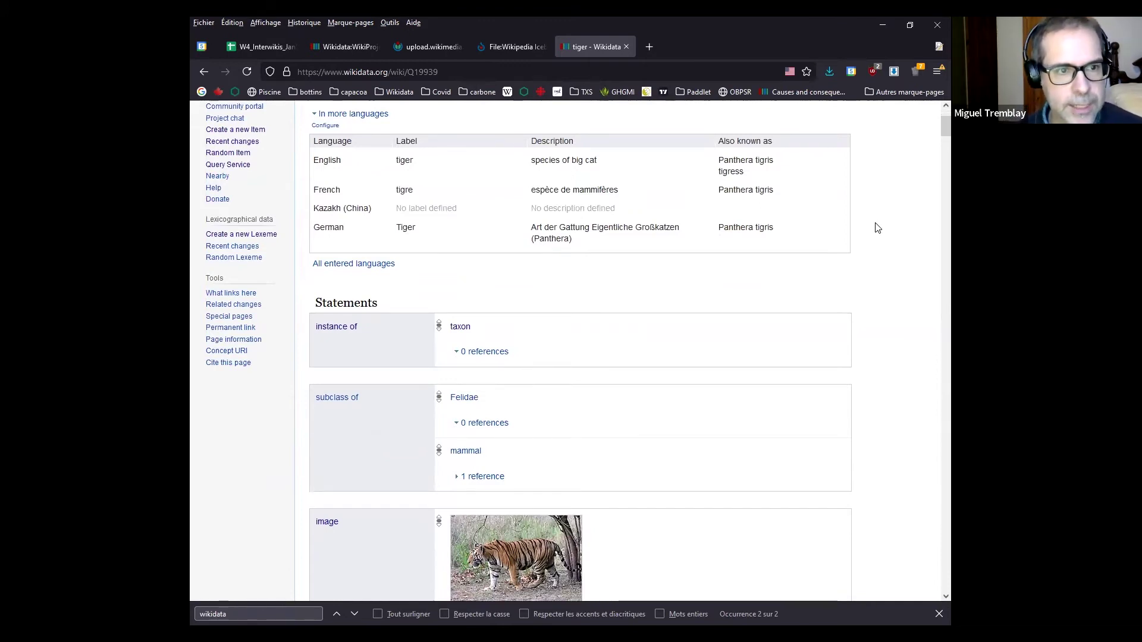
pyautogui.scroll(-1, 876, 228)
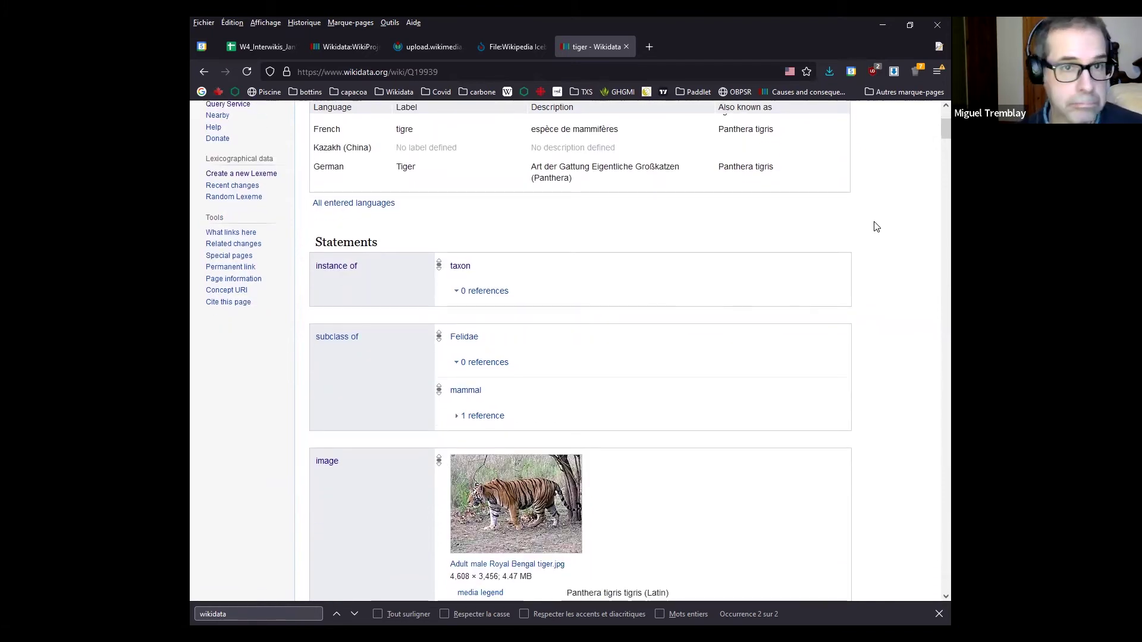
pyautogui.scroll(-1, 823, 235)
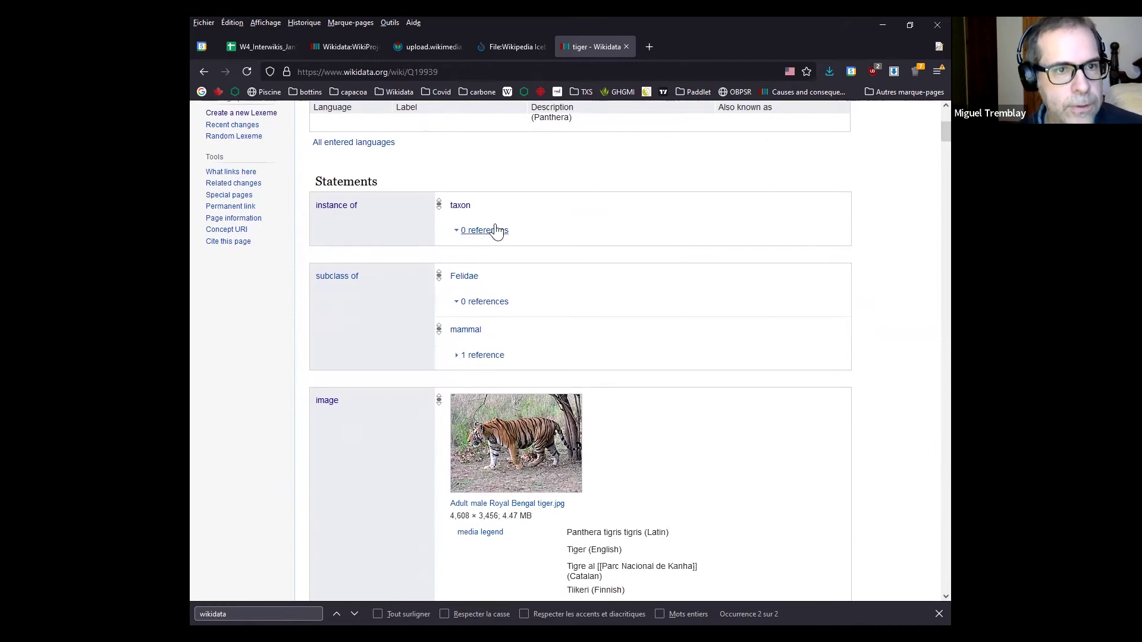
pyautogui.scroll(4, 477, 219)
pyautogui.scroll(-3, 463, 247)
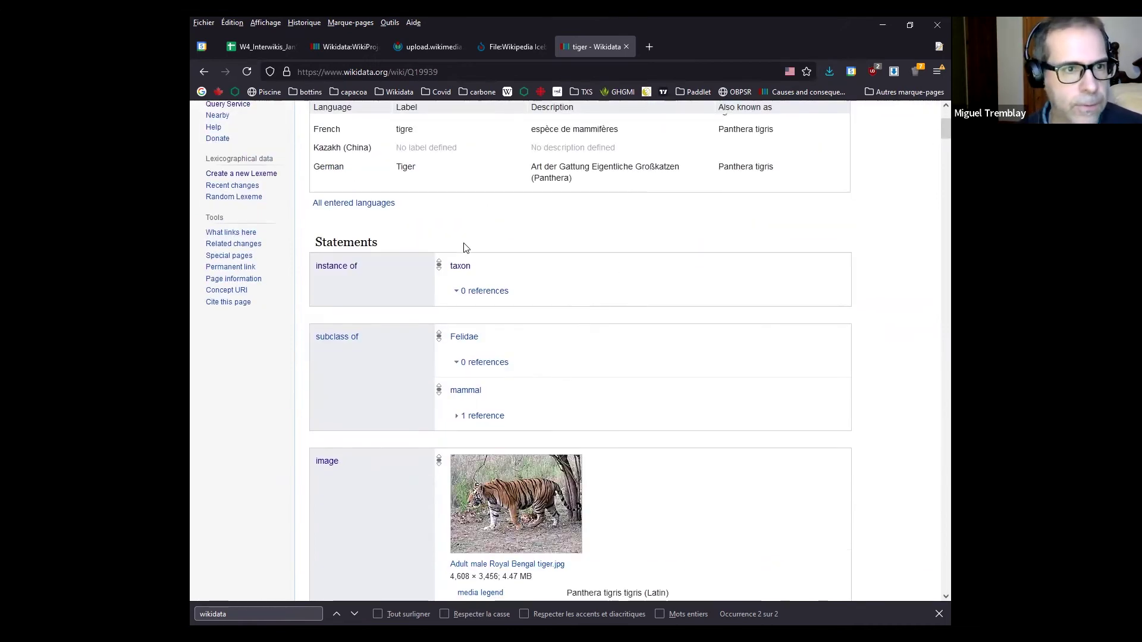
pyautogui.moveTo(381, 240); pyautogui.dragTo(314, 244)
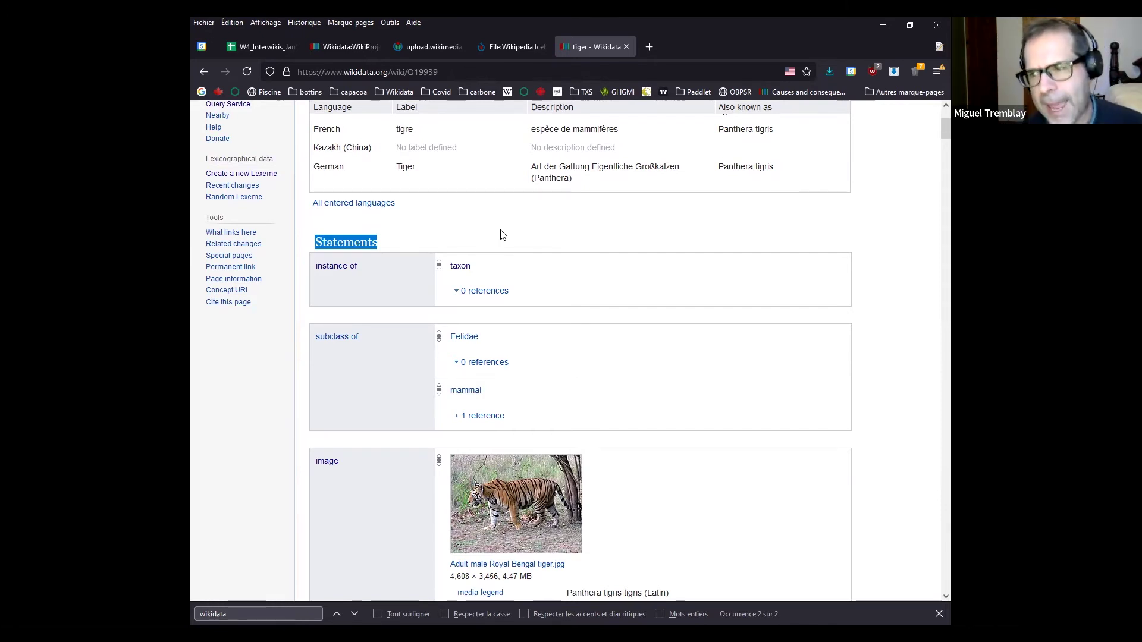
pyautogui.middleClick(461, 267)
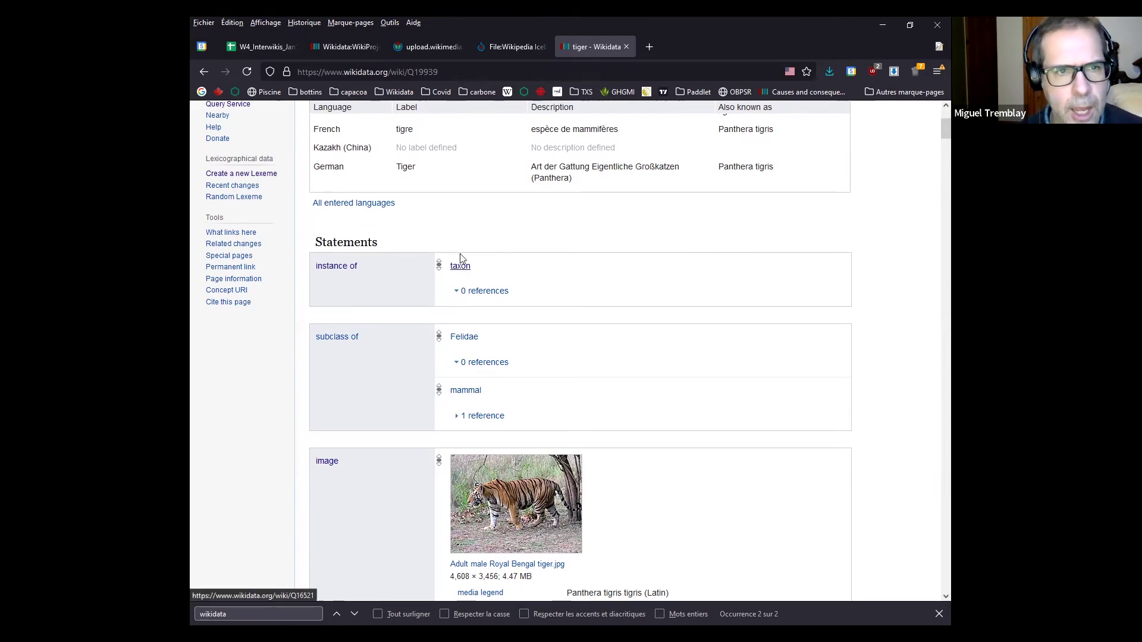
# On the taxon item, highlight identifier Q16521, its English description and the Label and Description columns
pyautogui.click(604, 46)
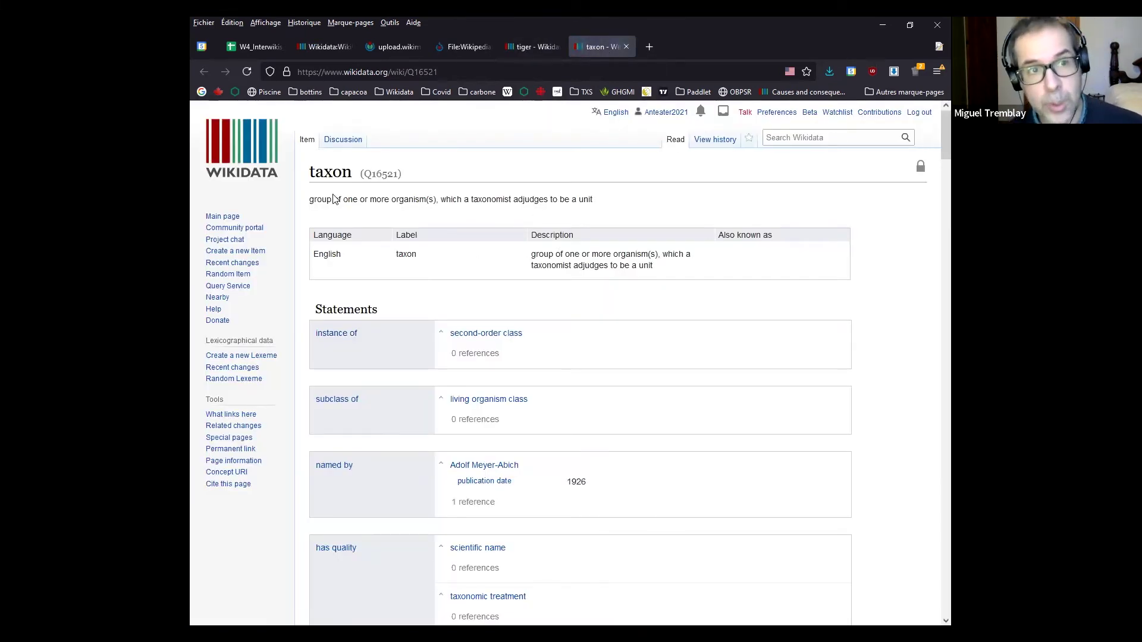
pyautogui.doubleClick(386, 173)
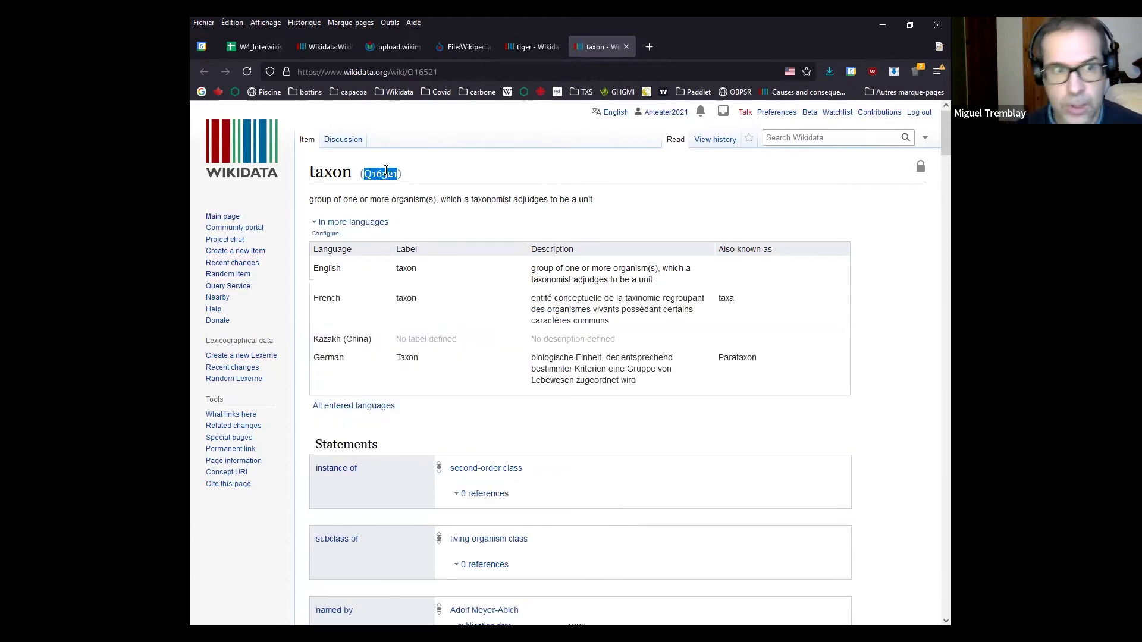
pyautogui.click(386, 172)
pyautogui.moveTo(530, 271); pyautogui.dragTo(661, 284)
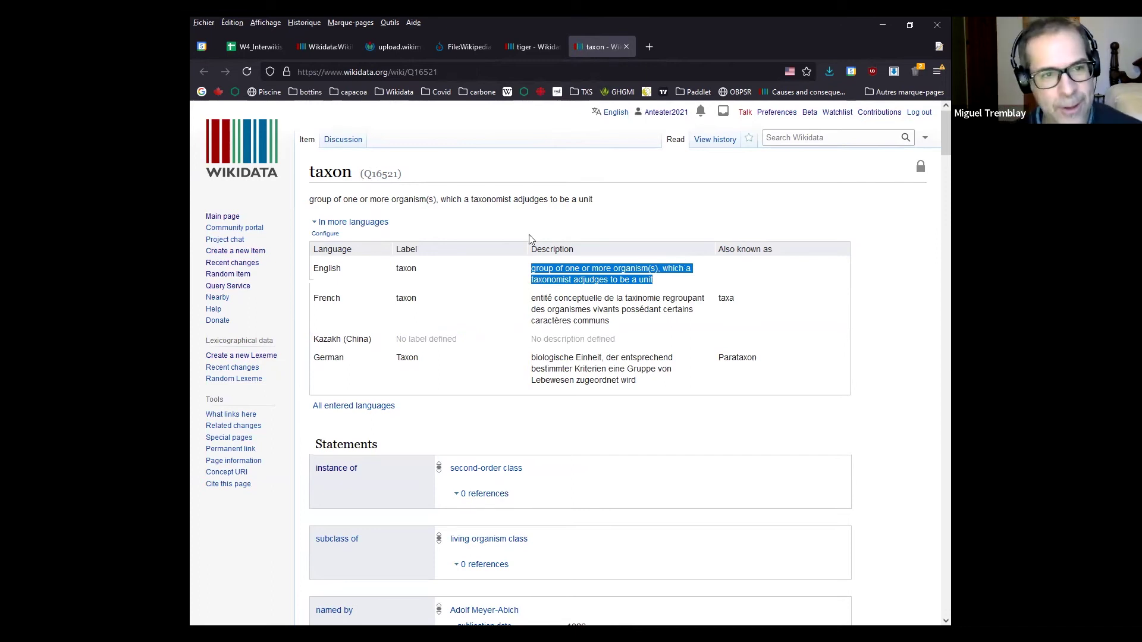
pyautogui.doubleClick(412, 250)
pyautogui.click(546, 247)
pyautogui.doubleClick(546, 247)
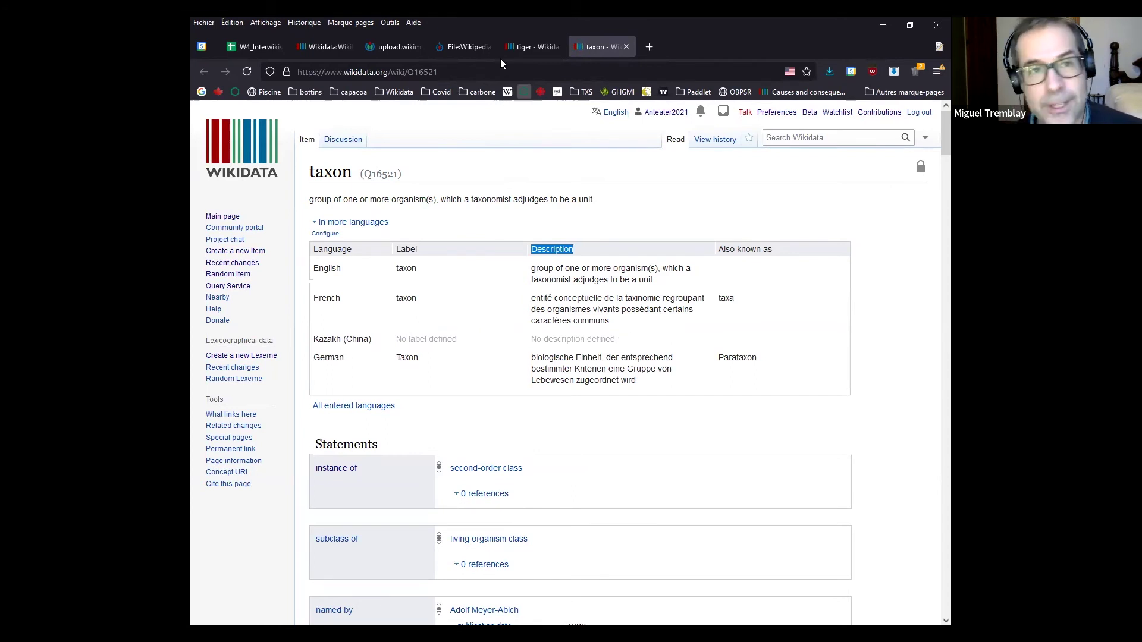
# Return to the tiger item and scroll down through its statements and identifiers
pyautogui.click(530, 47)
pyautogui.scroll(2, 532, 267)
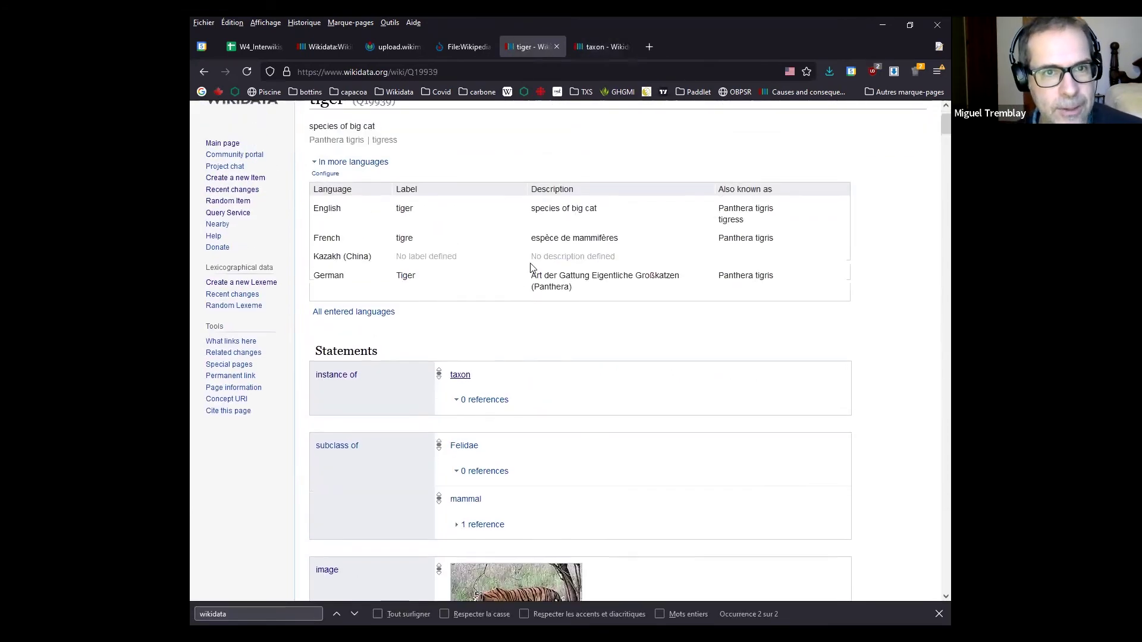
pyautogui.scroll(1, 532, 267)
pyautogui.moveTo(597, 221); pyautogui.dragTo(531, 222)
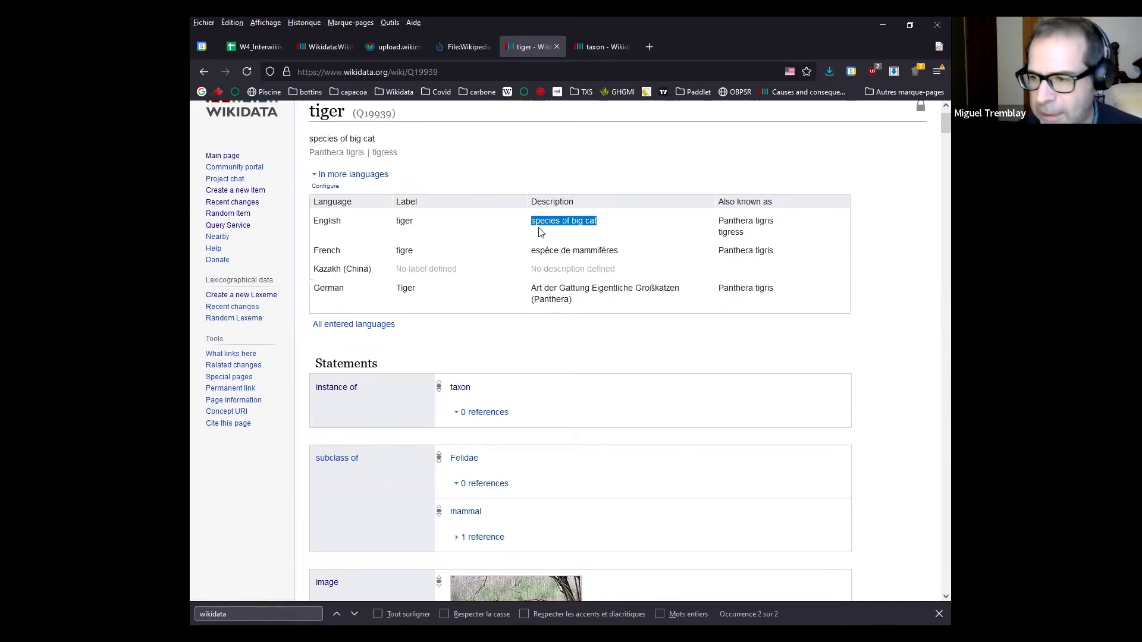
pyautogui.scroll(-2, 476, 331)
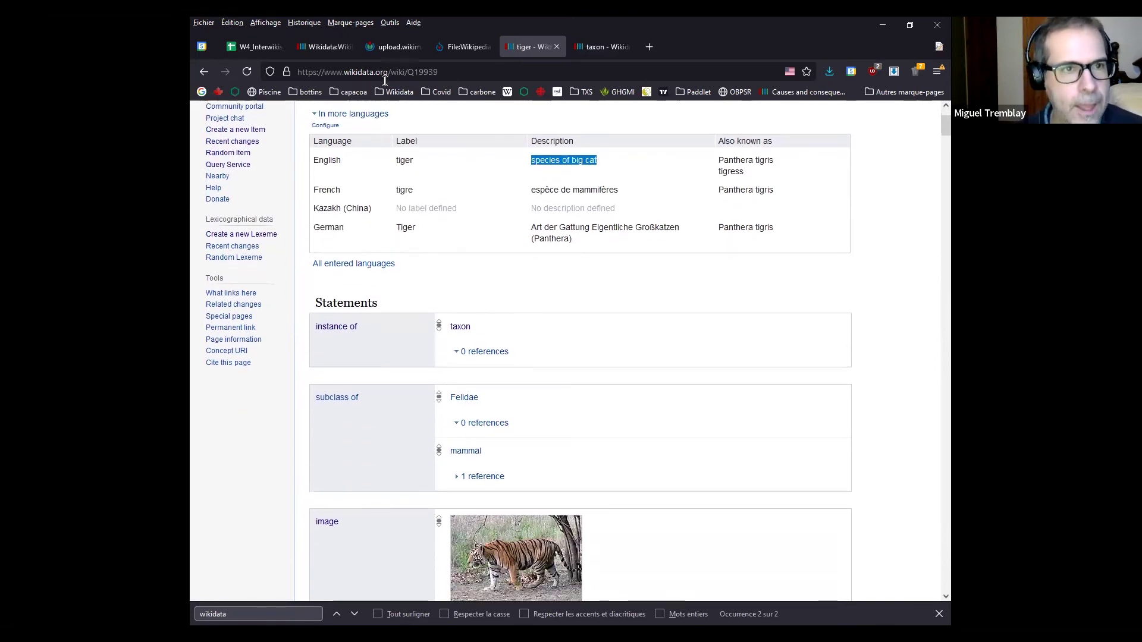
pyautogui.scroll(-2, 357, 285)
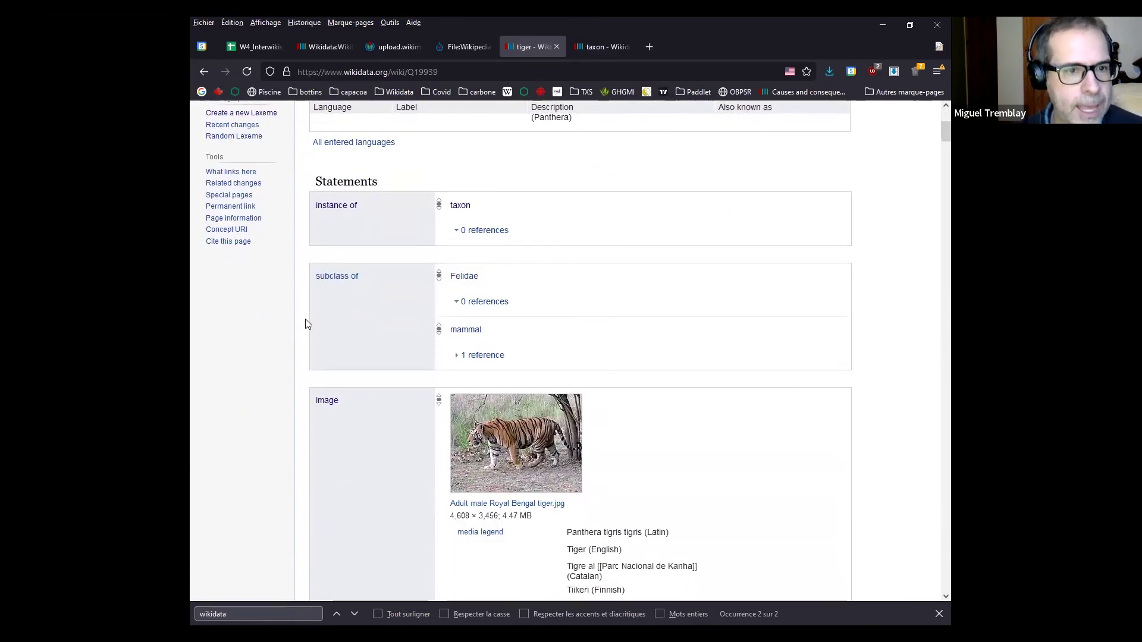
pyautogui.scroll(-8, 265, 306)
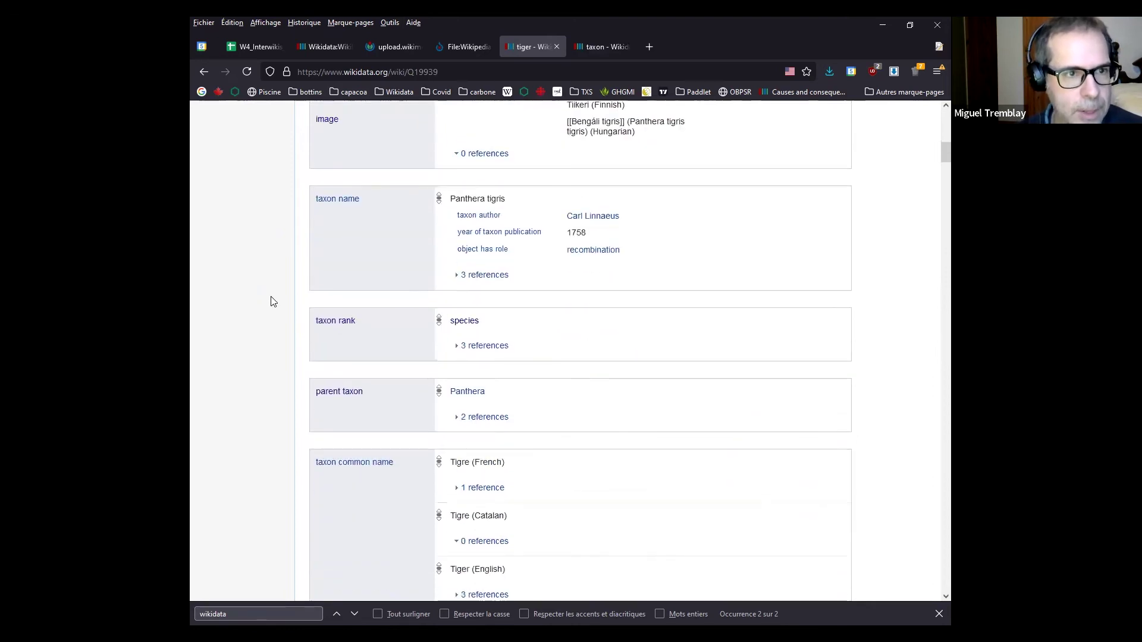
pyautogui.scroll(-8, 272, 303)
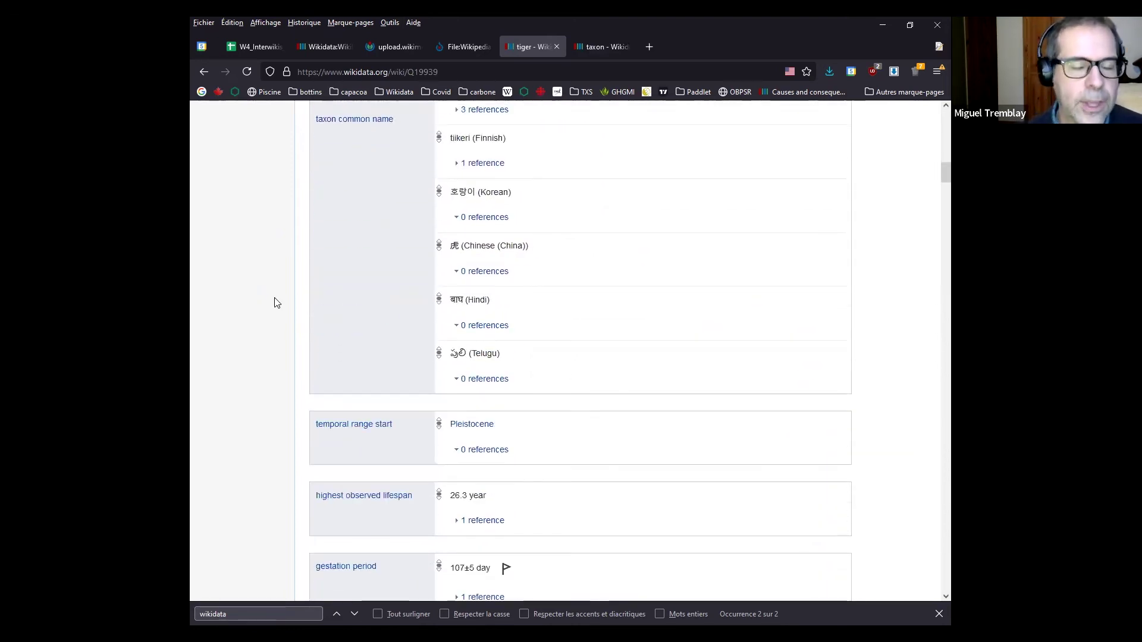
pyautogui.scroll(-2, 275, 305)
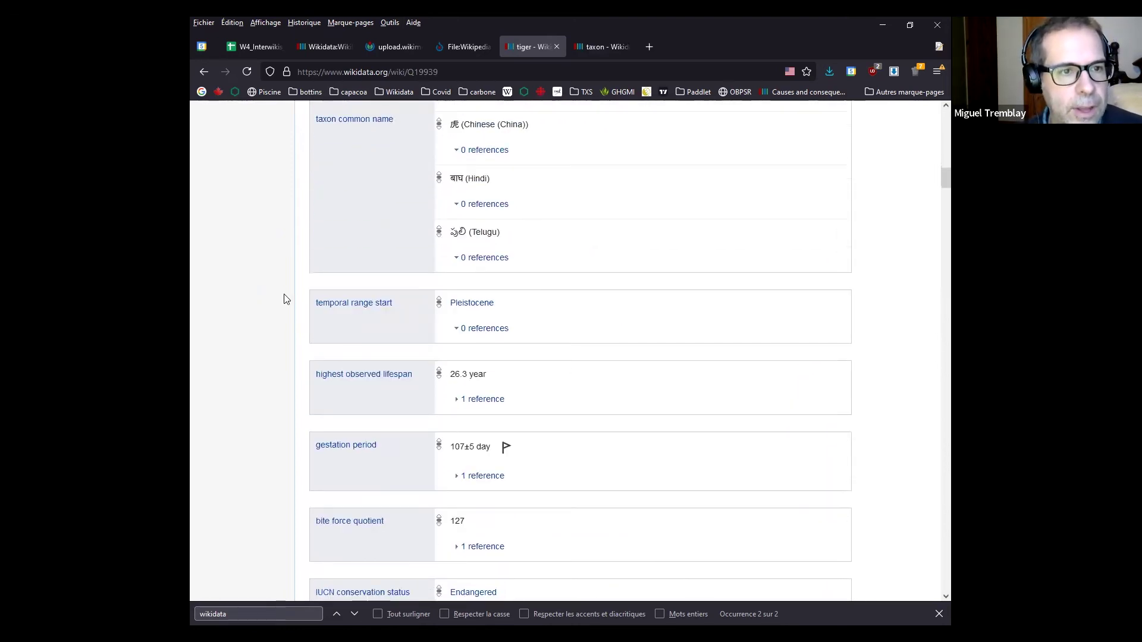
pyautogui.scroll(-8, 299, 299)
pyautogui.scroll(-10, 299, 298)
pyautogui.scroll(-20, 277, 334)
pyautogui.scroll(-9, 278, 330)
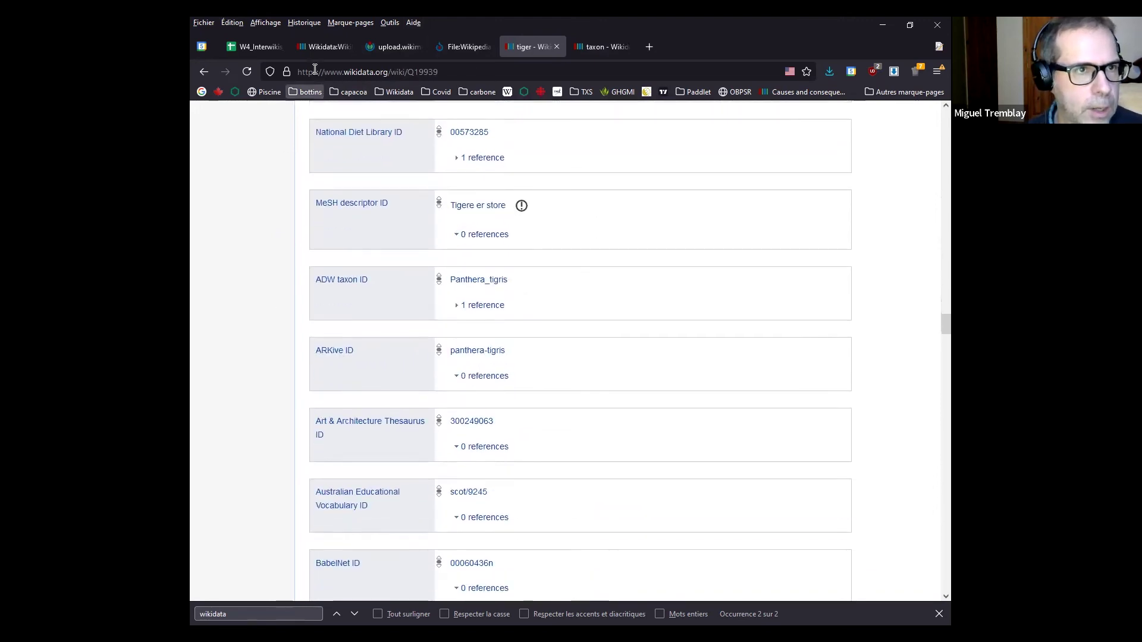
# Glance at the Workshop agenda and taxon tabs, then scroll the tiger item down to its sitelinks
pyautogui.click(326, 47)
pyautogui.scroll(-7, 276, 385)
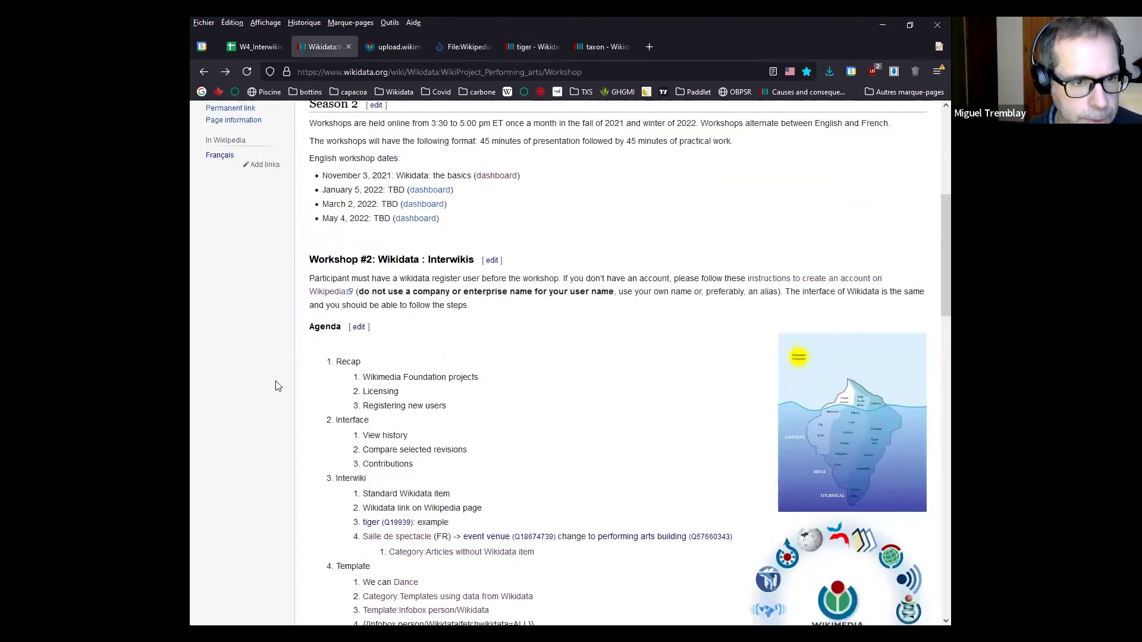
pyautogui.scroll(-3, 276, 386)
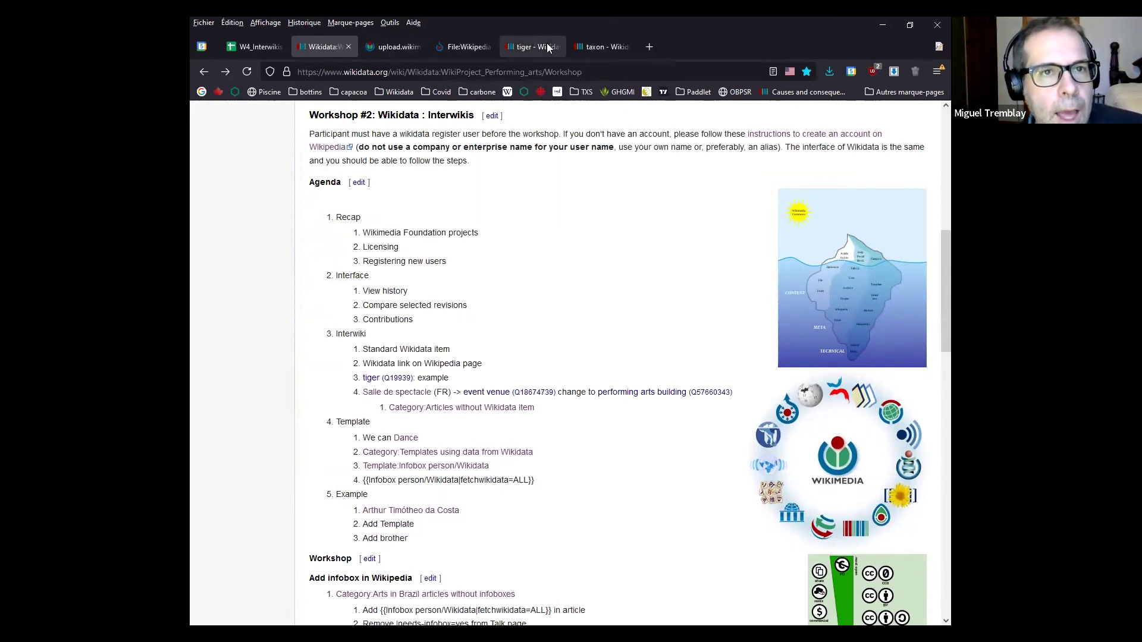
pyautogui.click(587, 48)
pyautogui.click(529, 47)
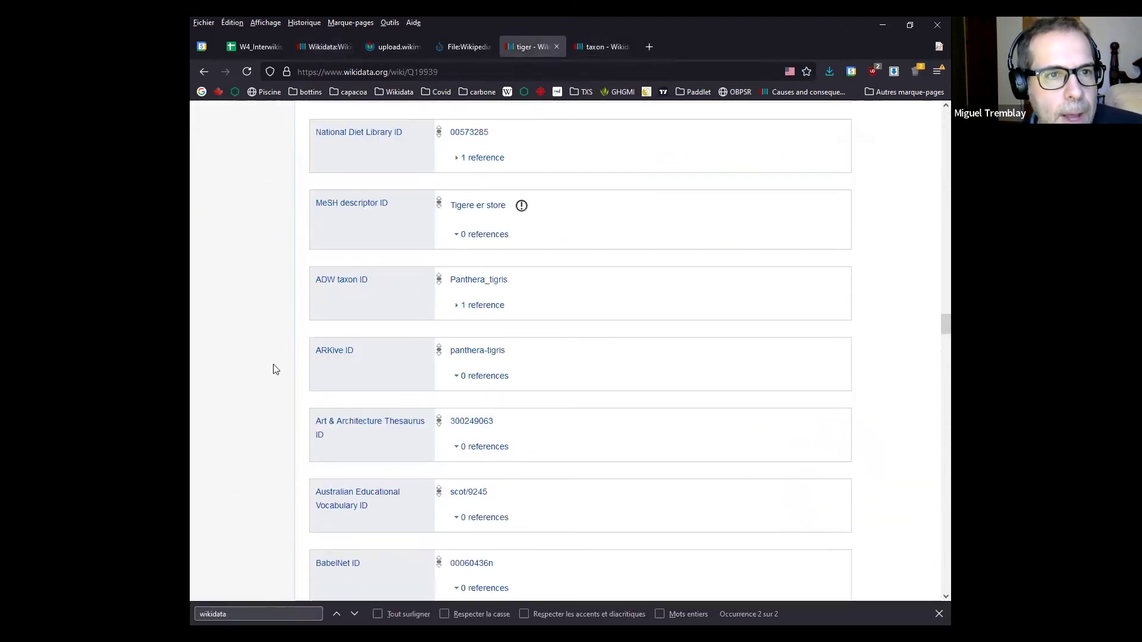
pyautogui.scroll(-6, 263, 372)
pyautogui.scroll(-20, 284, 362)
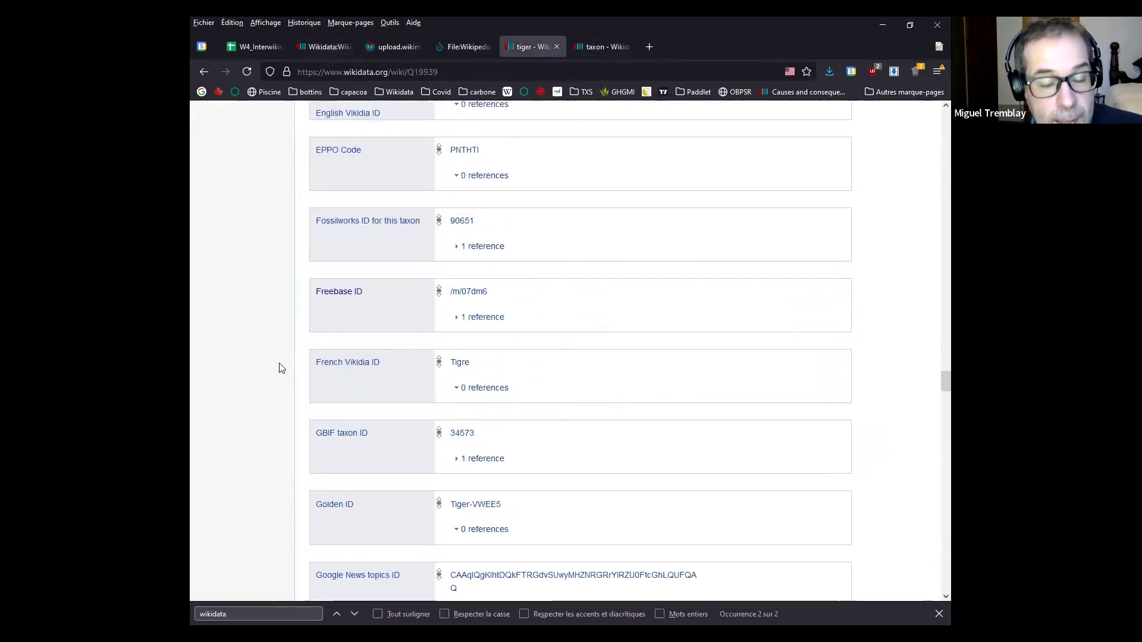
pyautogui.scroll(-10, 275, 389)
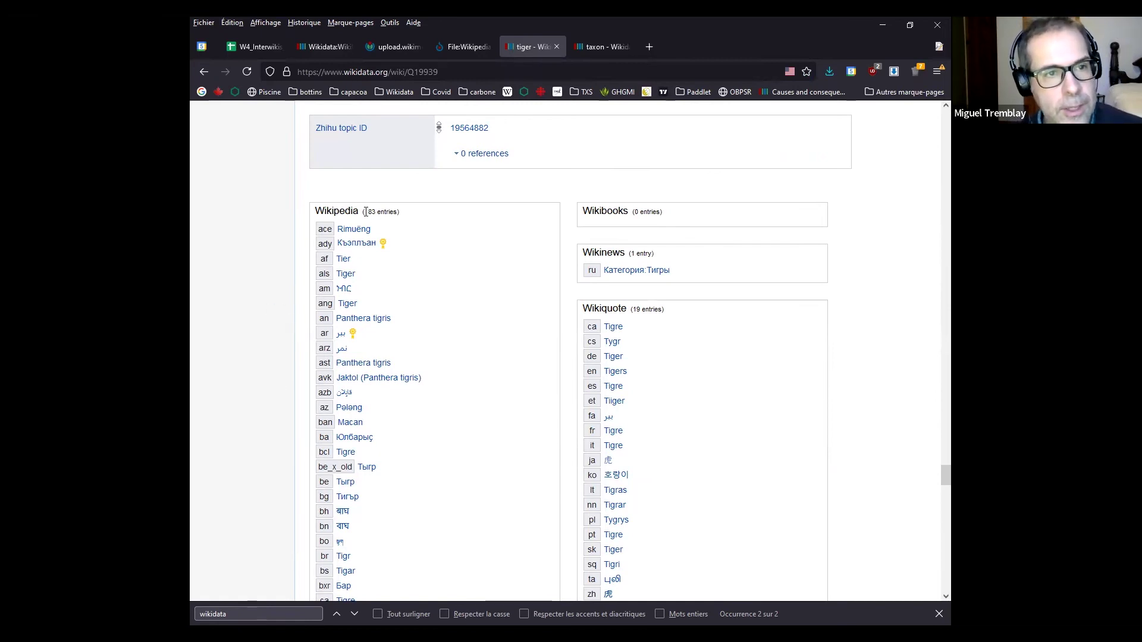
# Highlight the tiger item's Wikipedia sitelinks heading and its count of 183 entries, then return to the taxon item
pyautogui.moveTo(316, 212); pyautogui.dragTo(358, 211)
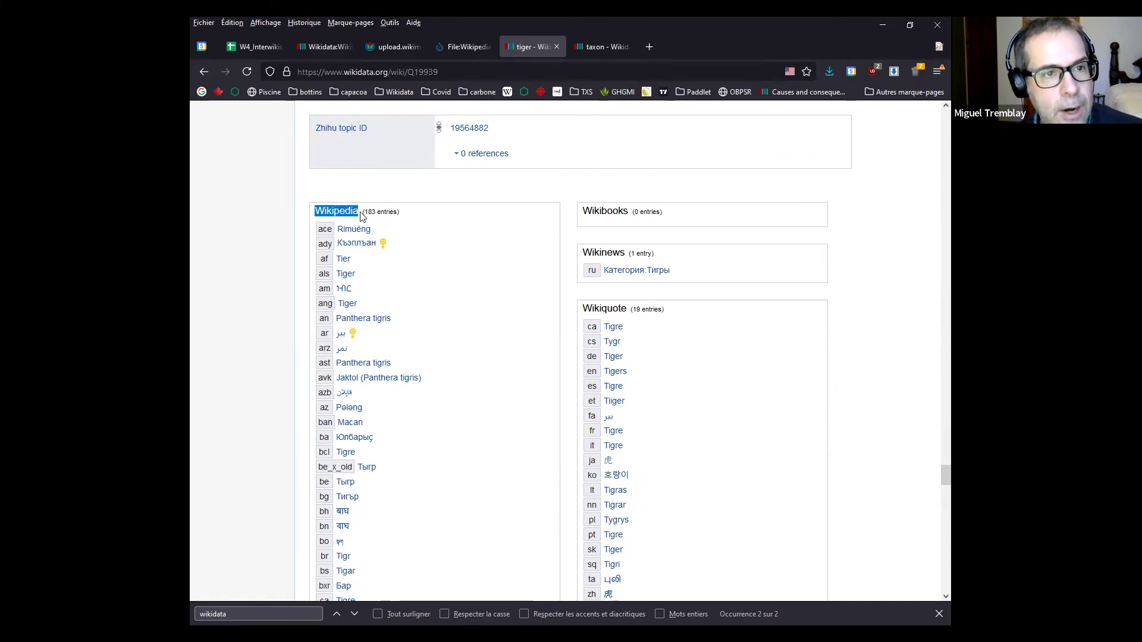
pyautogui.moveTo(364, 212); pyautogui.dragTo(372, 211)
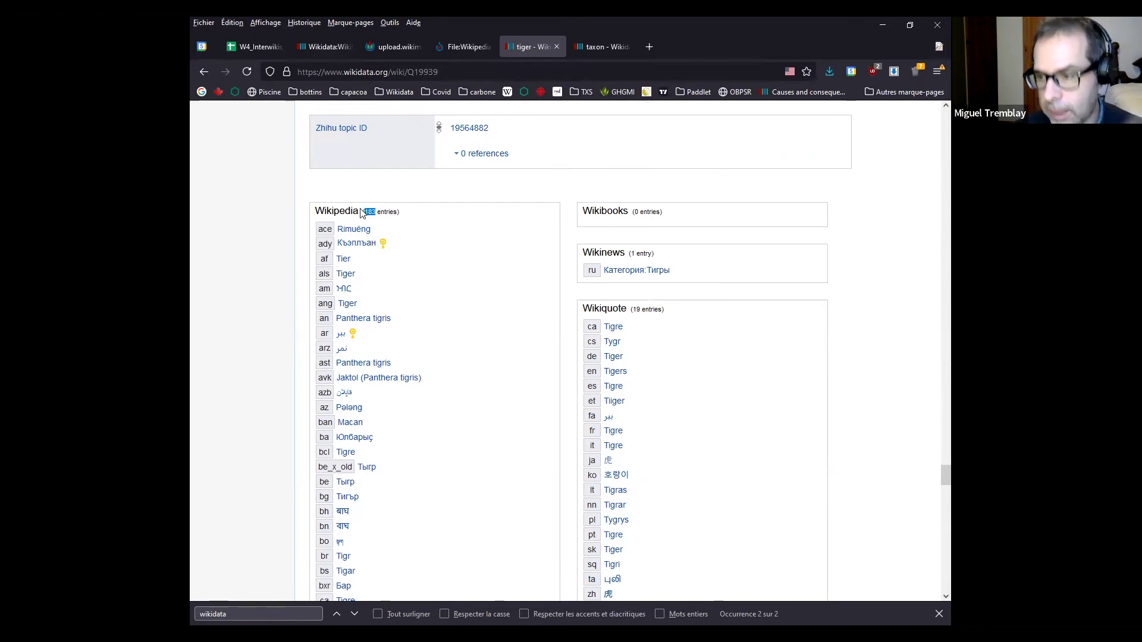
pyautogui.click(597, 52)
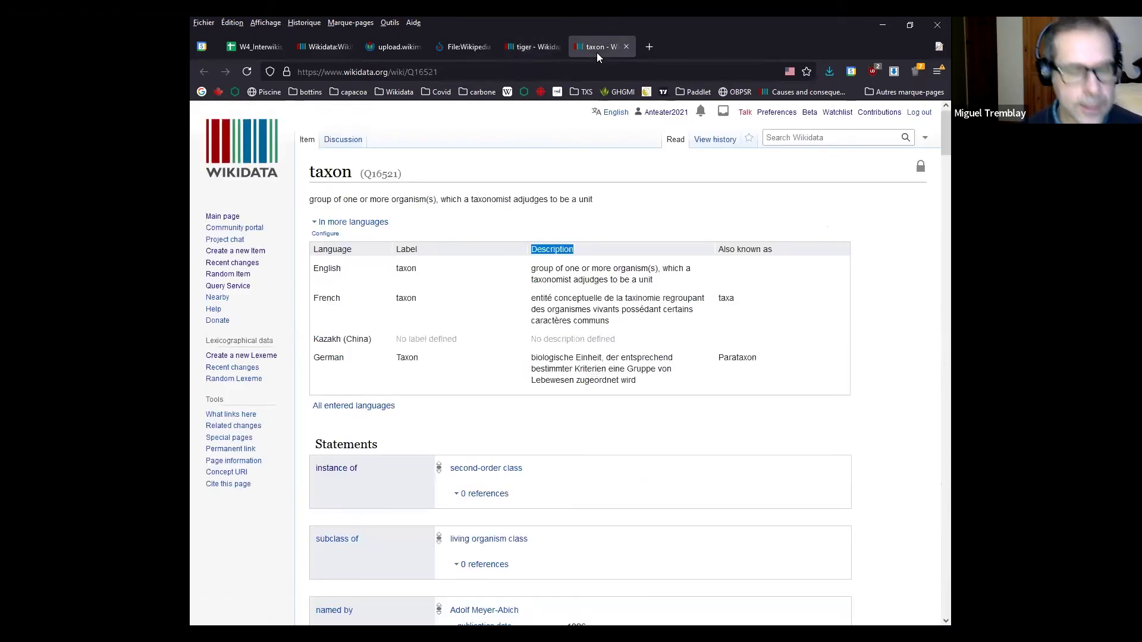
# Load the English Tiger article with 'wke tiger' in the address bar and scroll to its languages list
pyautogui.hotkey('ctrl', 'l')
pyautogui.write('wke tiger')
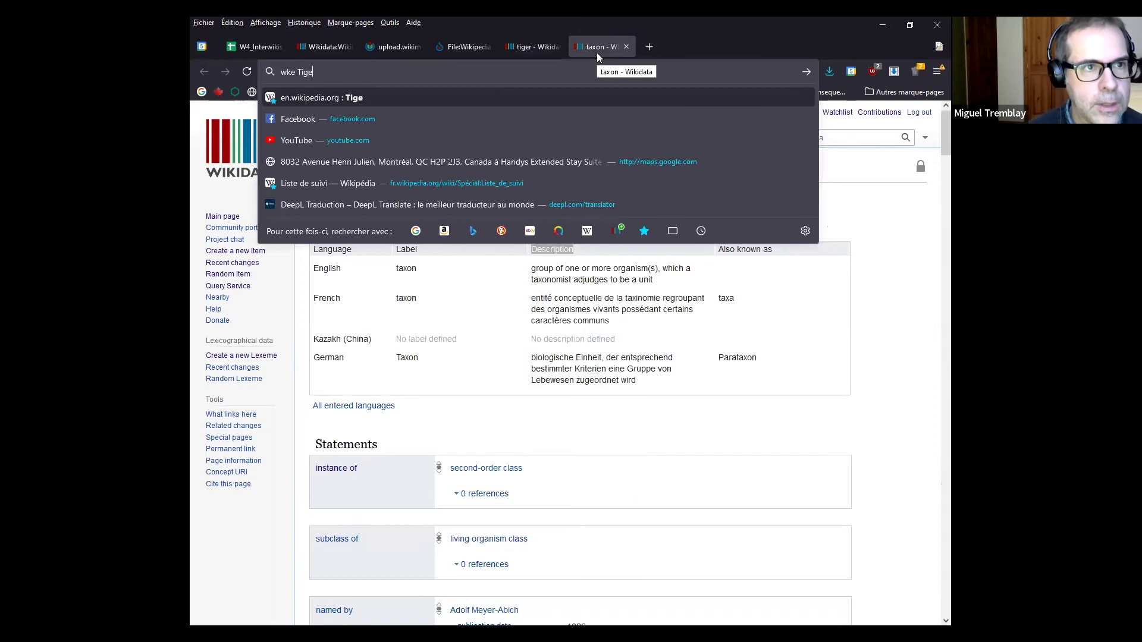
pyautogui.press('Return')
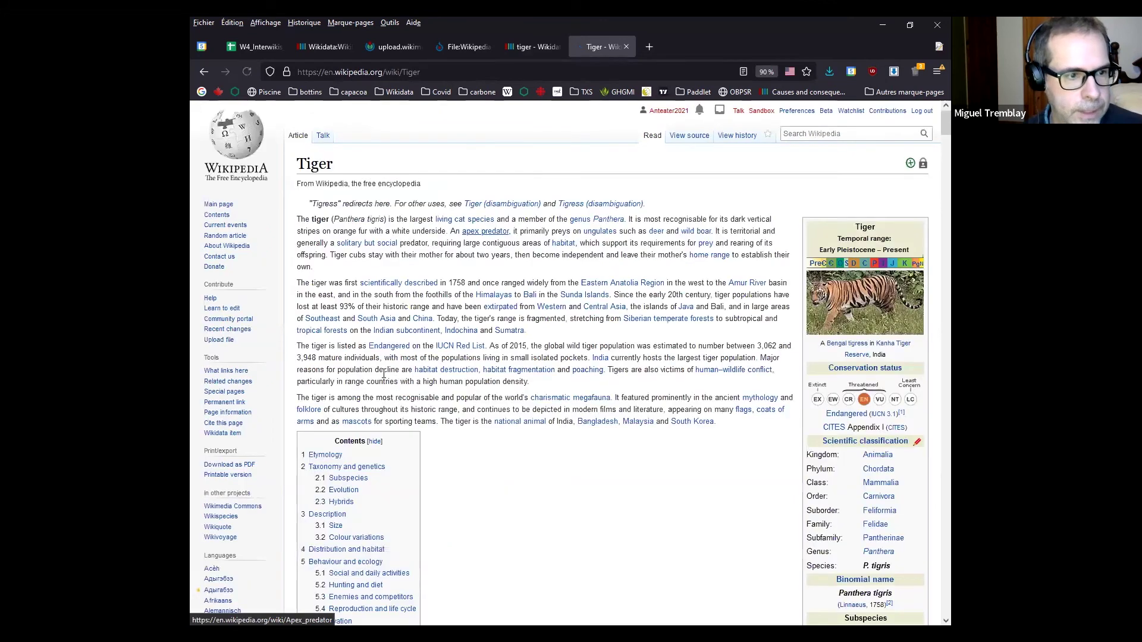
pyautogui.scroll(-4, 384, 373)
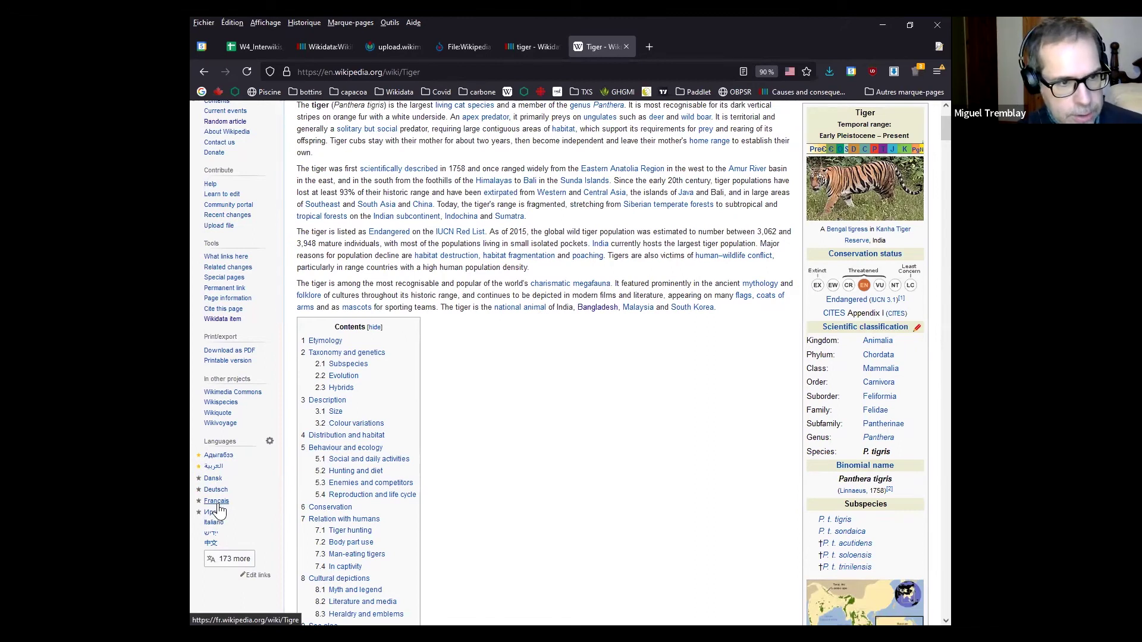
# Open the French Tigre article, confirm the tiger item's fr sitelink is Tigre, then close it
pyautogui.click(218, 503)
pyautogui.click(532, 50)
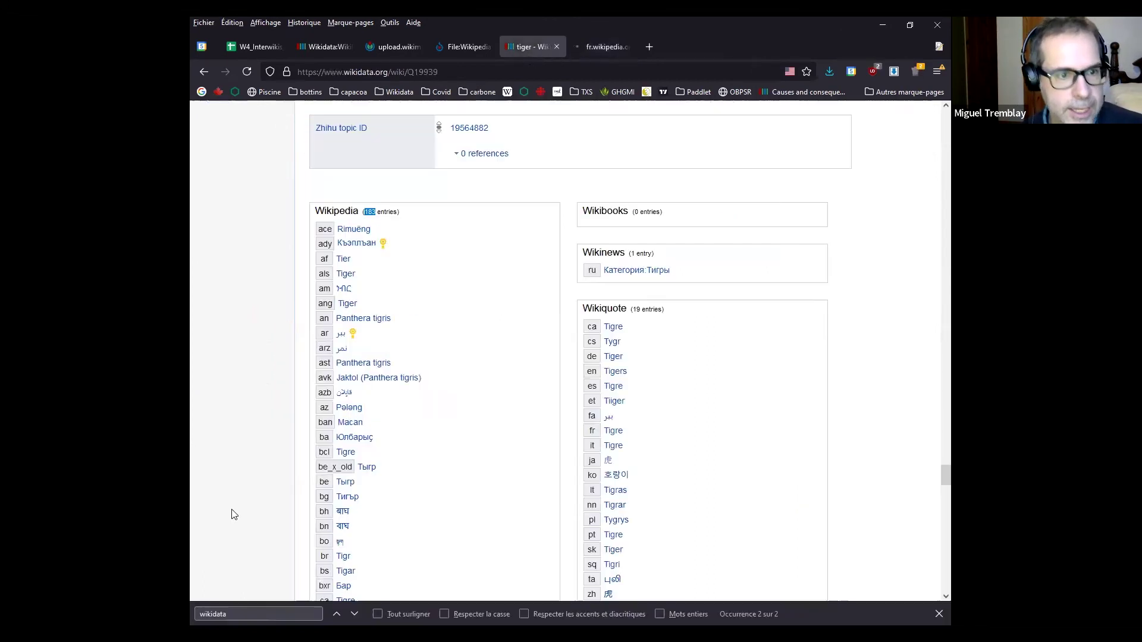
pyautogui.scroll(-5, 271, 494)
pyautogui.scroll(-5, 271, 488)
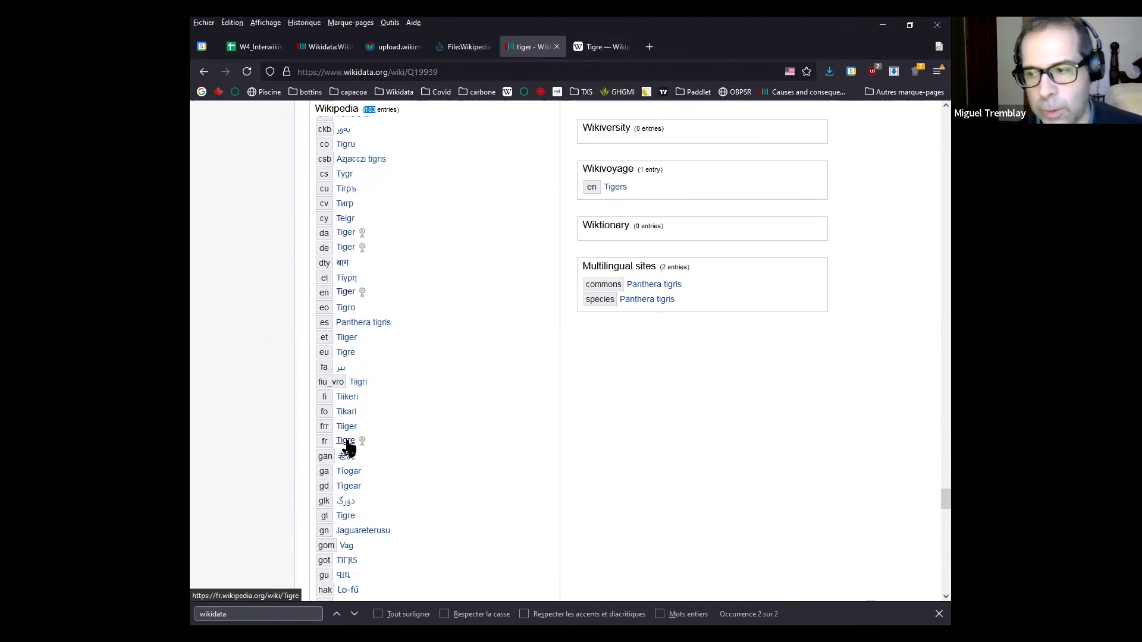
pyautogui.click(601, 47)
pyautogui.click(626, 47)
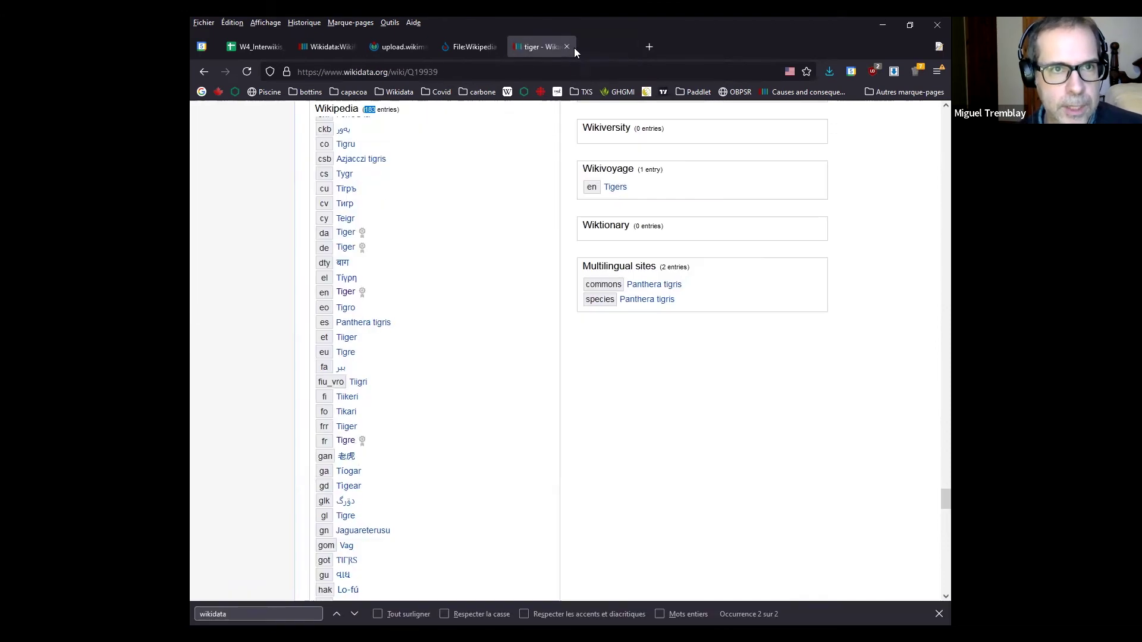
pyautogui.click(515, 49)
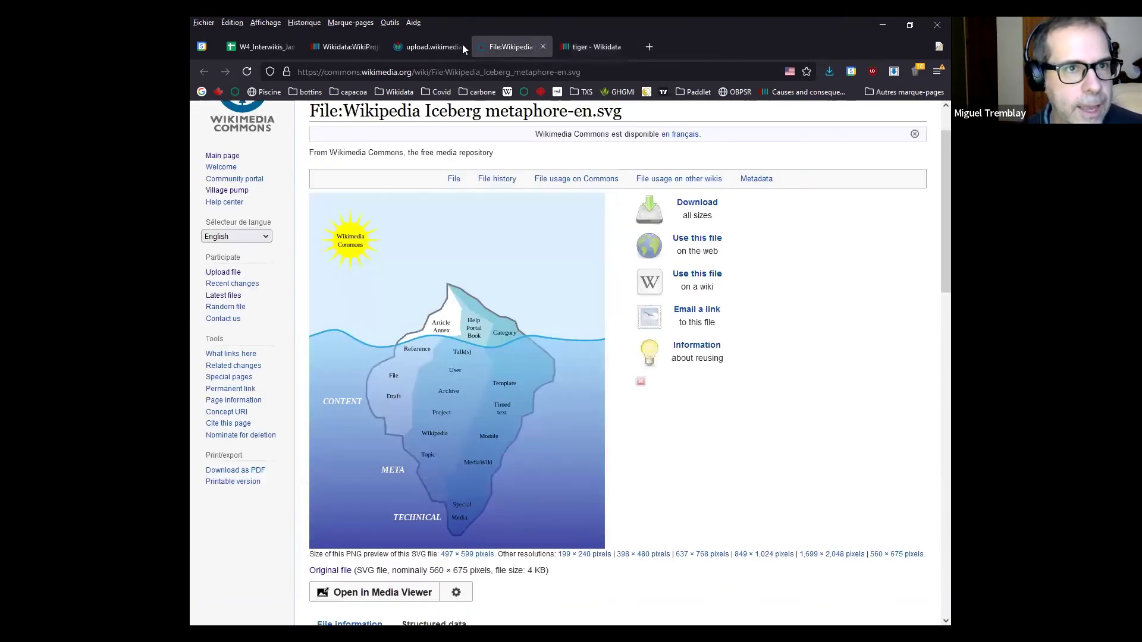
# Open the French 'Salle de spectacle' article from the Workshop page, then its Wikidata item in a new tab
pyautogui.click(344, 48)
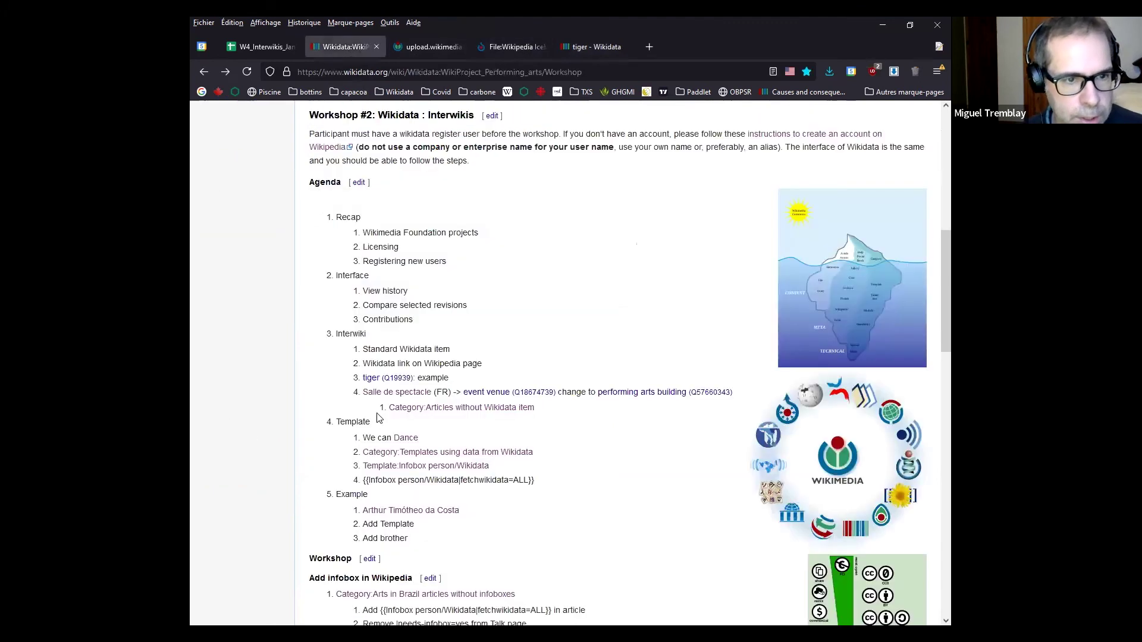
pyautogui.middleClick(391, 392)
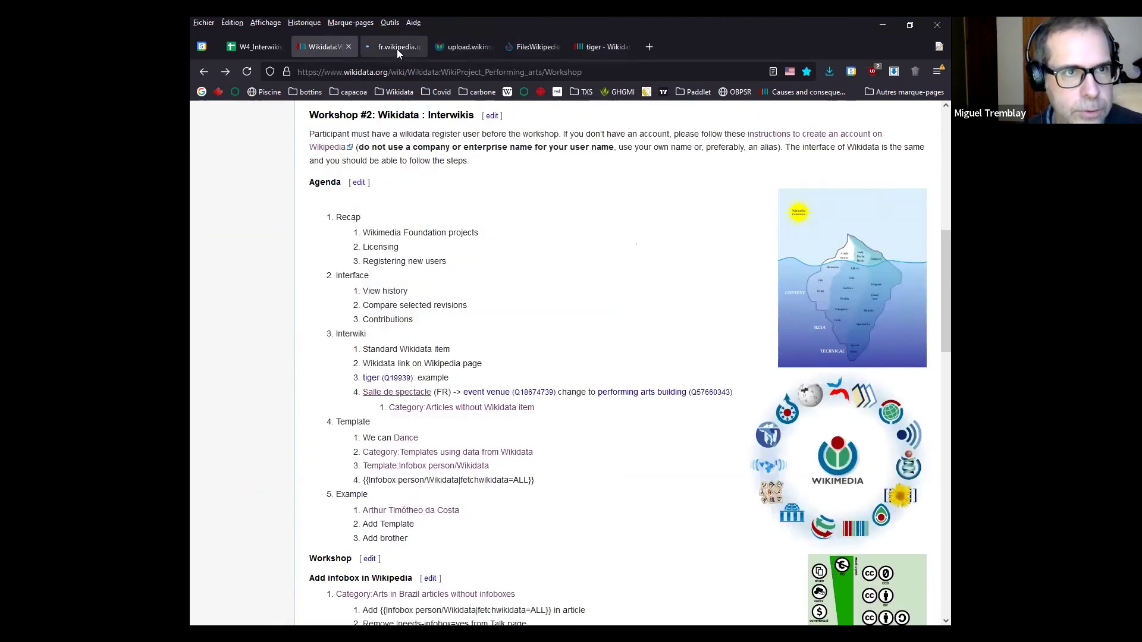
pyautogui.click(395, 48)
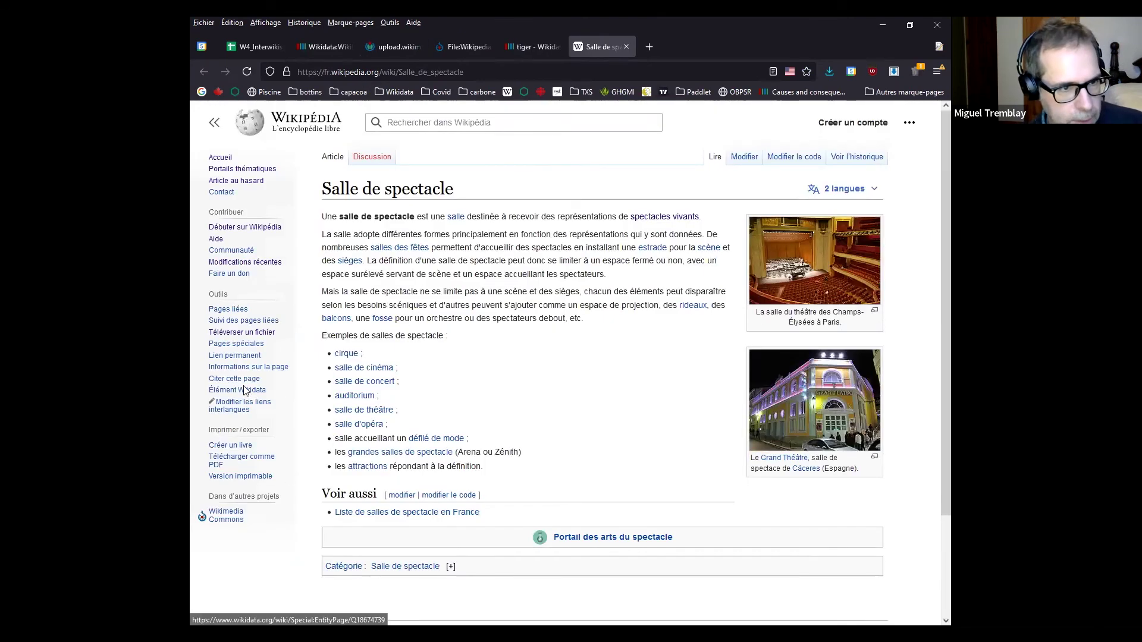
pyautogui.hotkey('ctrl', 'f')
pyautogui.write('wikidata')
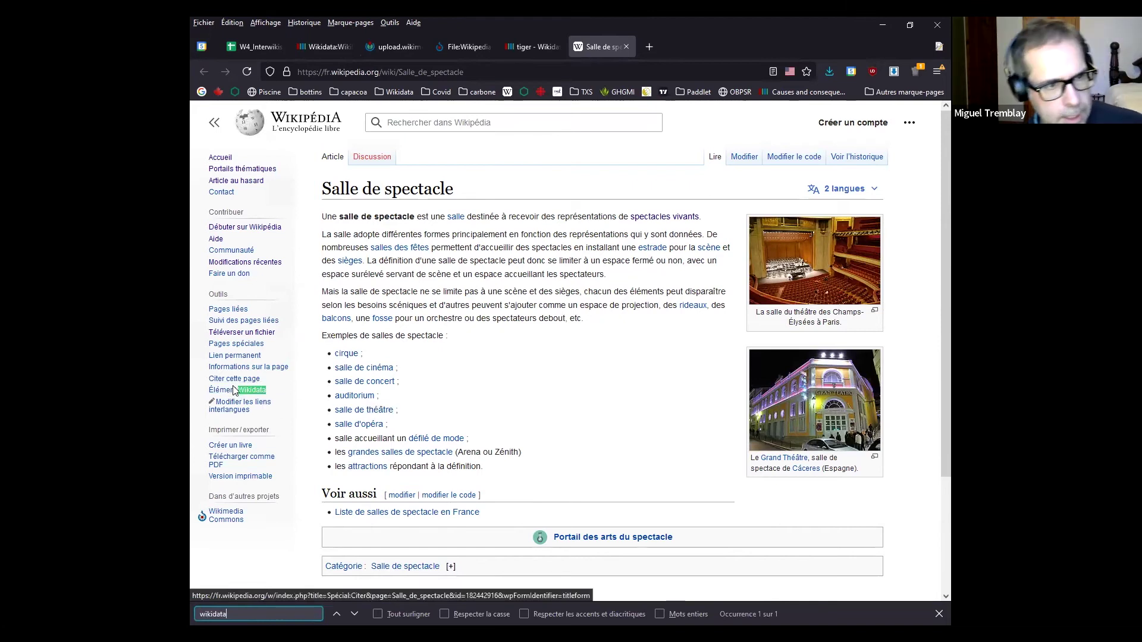
pyautogui.middleClick(239, 393)
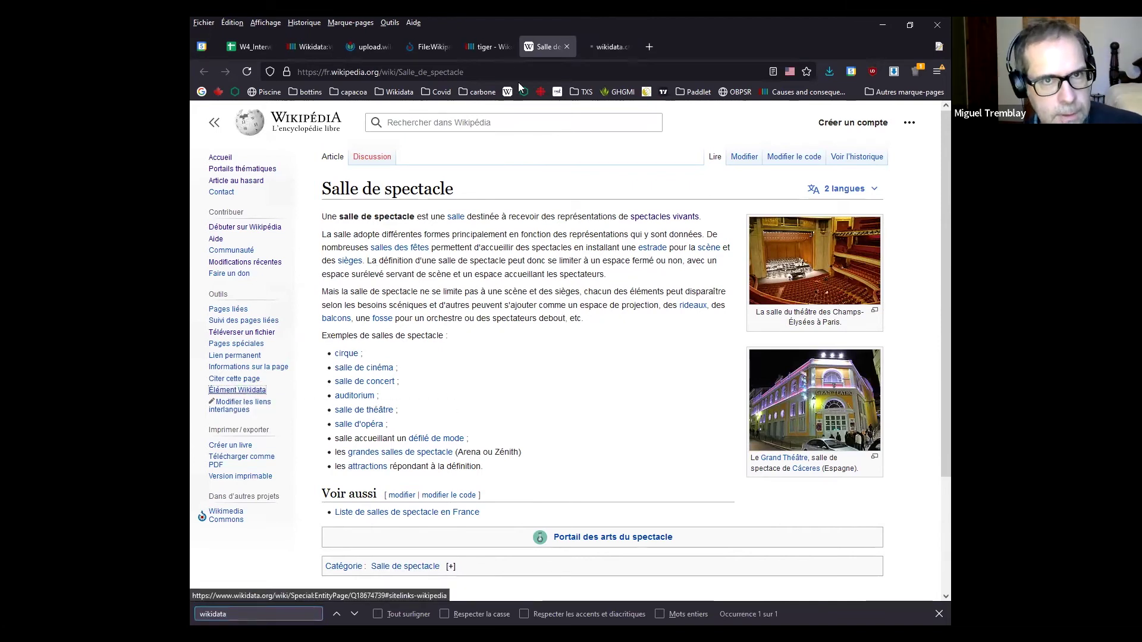
# Highlight the event venue label and Q18674739, then open the performing arts building item as the last tab
pyautogui.click(616, 49)
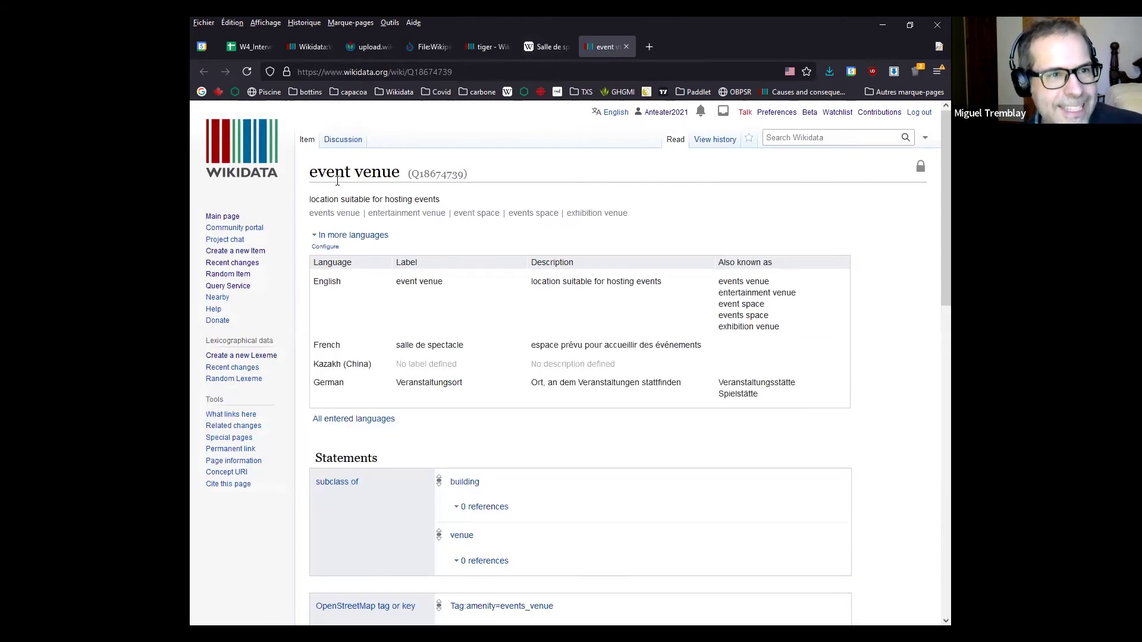
pyautogui.moveTo(310, 176); pyautogui.dragTo(484, 178)
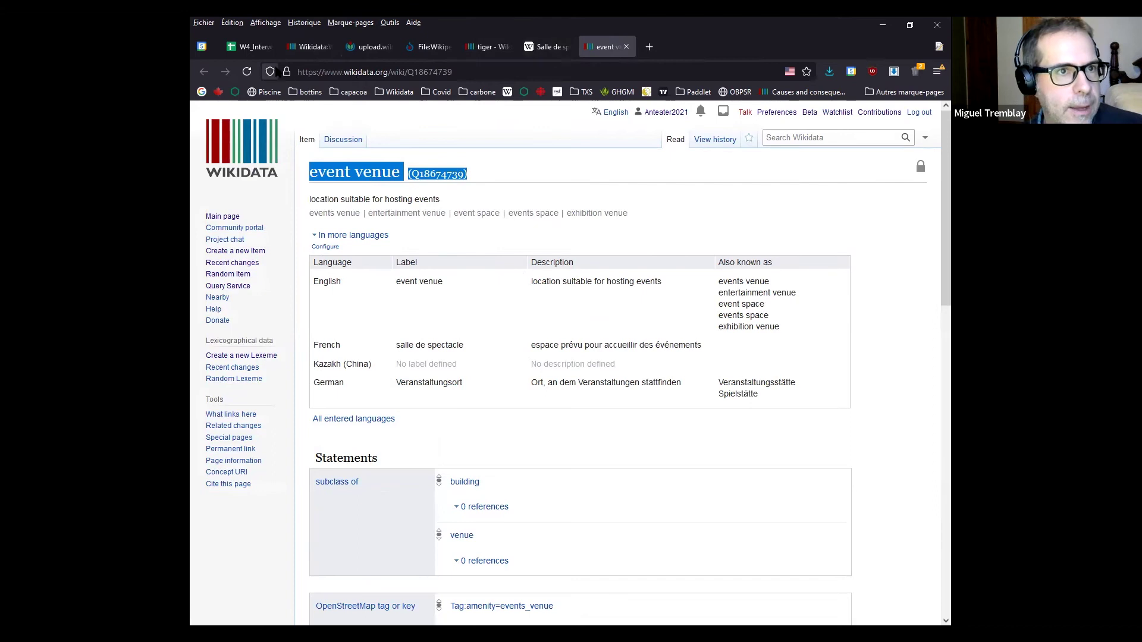
pyautogui.click(312, 47)
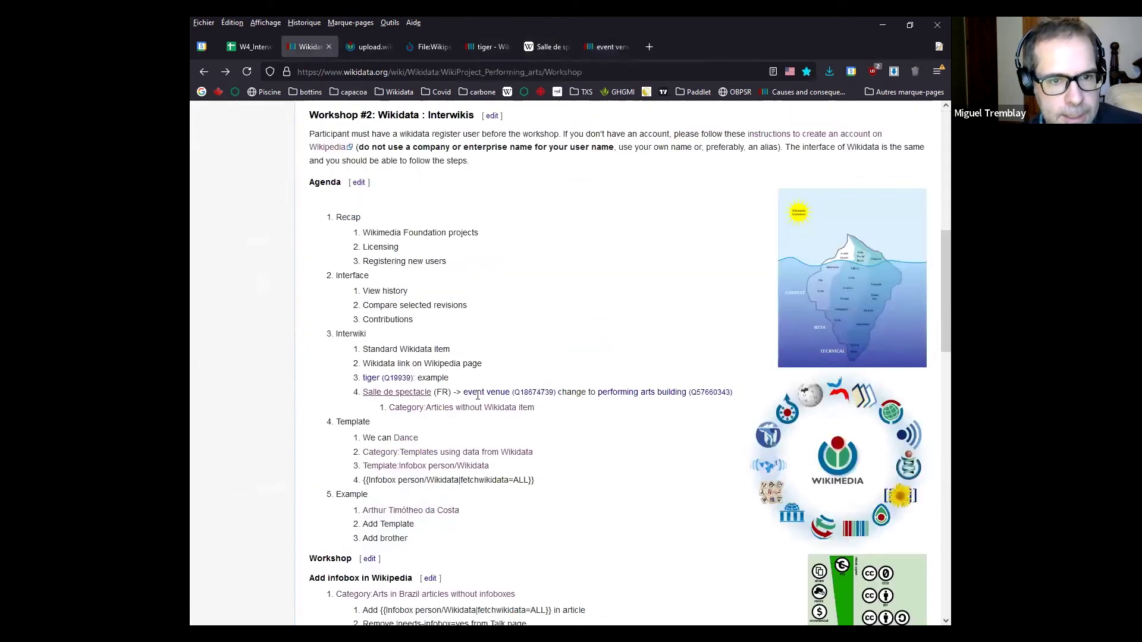
pyautogui.middleClick(631, 398)
pyautogui.click(352, 47)
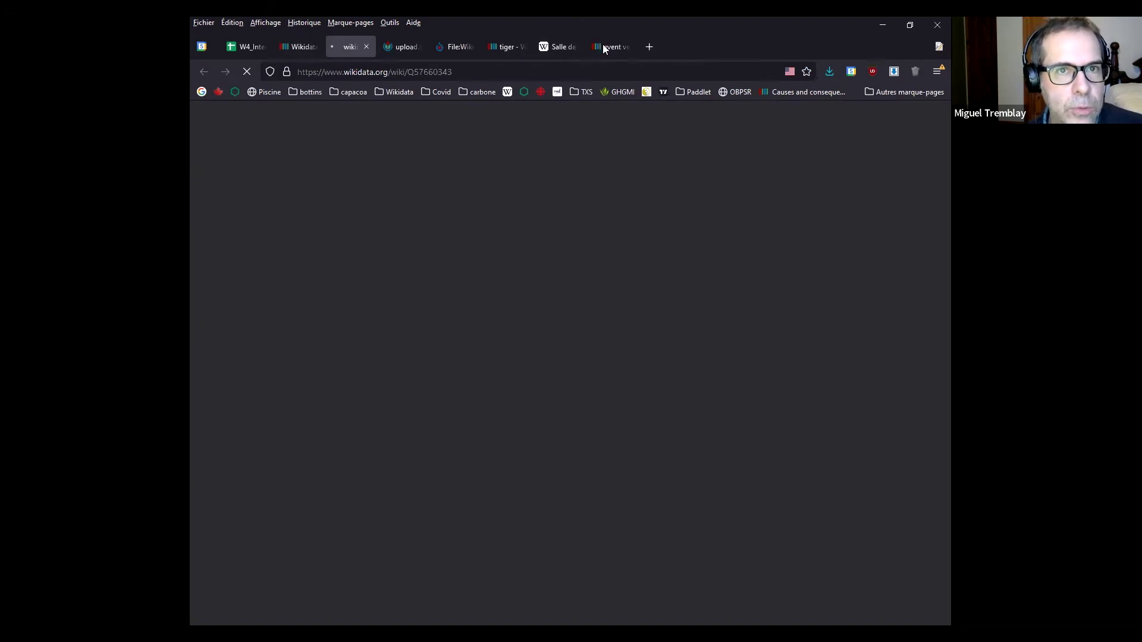
pyautogui.moveTo(350, 47); pyautogui.dragTo(609, 48)
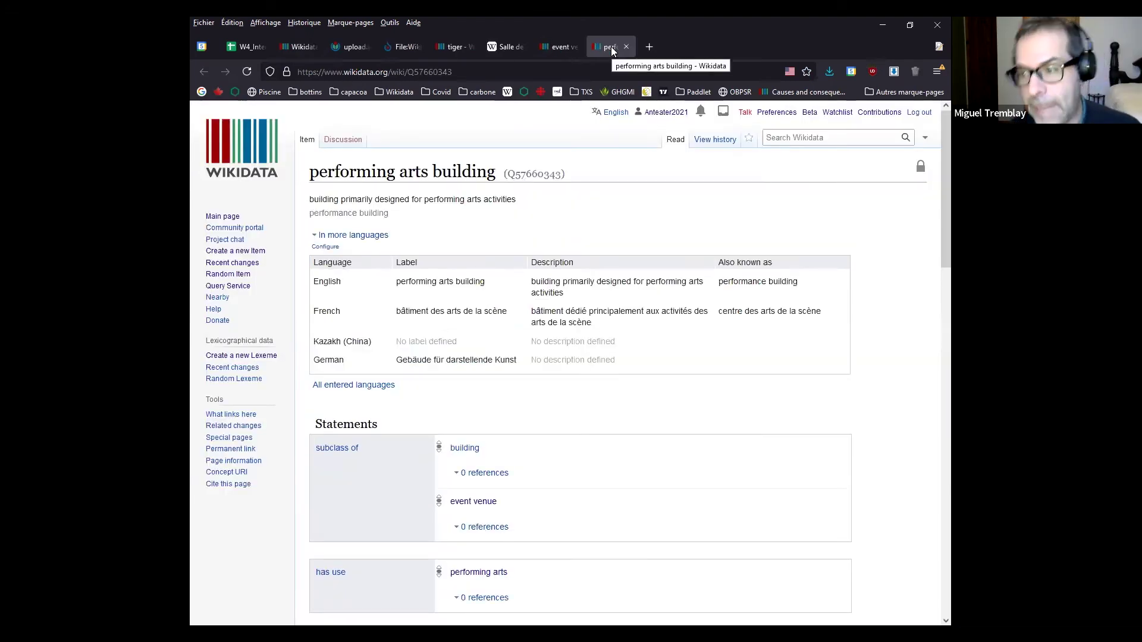
# Flip between the Salle de spectacle article, event venue and performing arts building items, ending on event venue
pyautogui.click(507, 47)
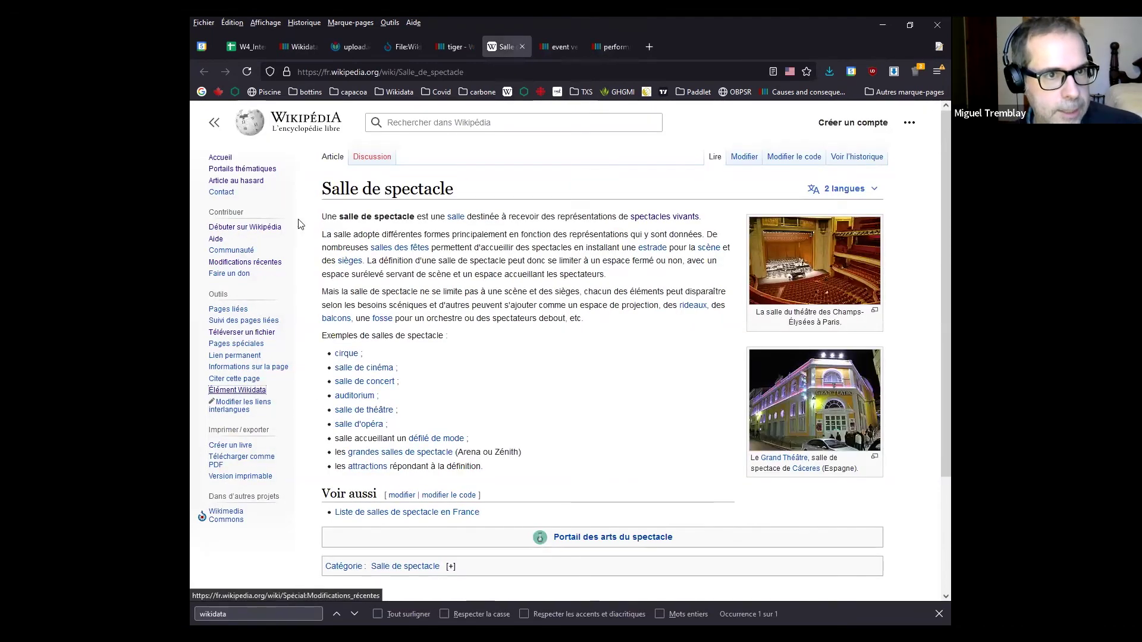
pyautogui.click(551, 48)
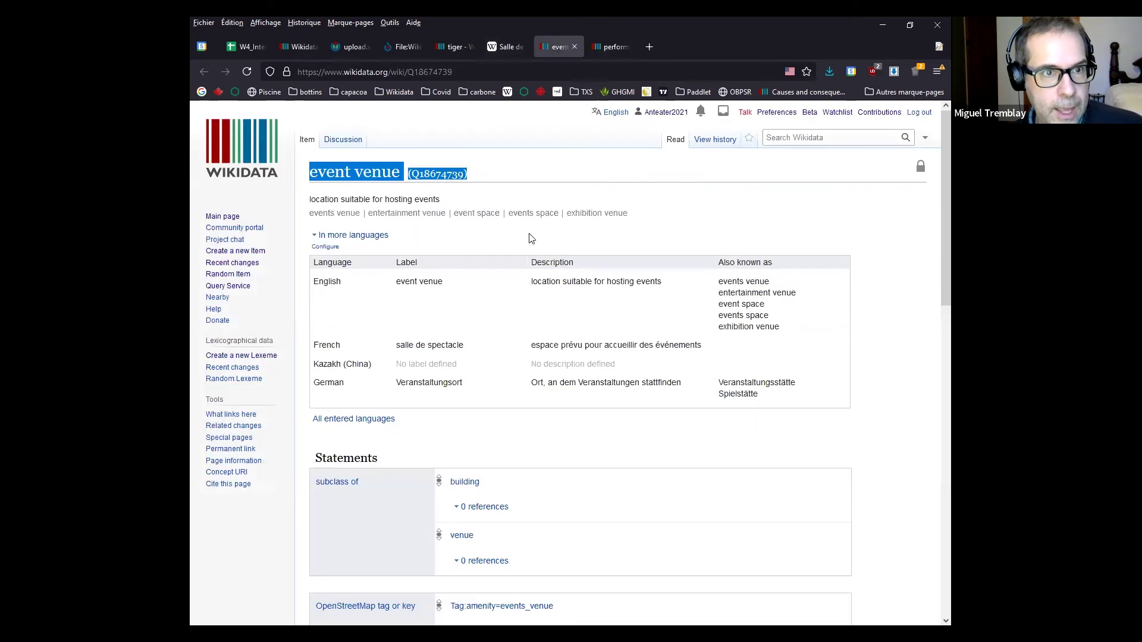
pyautogui.click(373, 181)
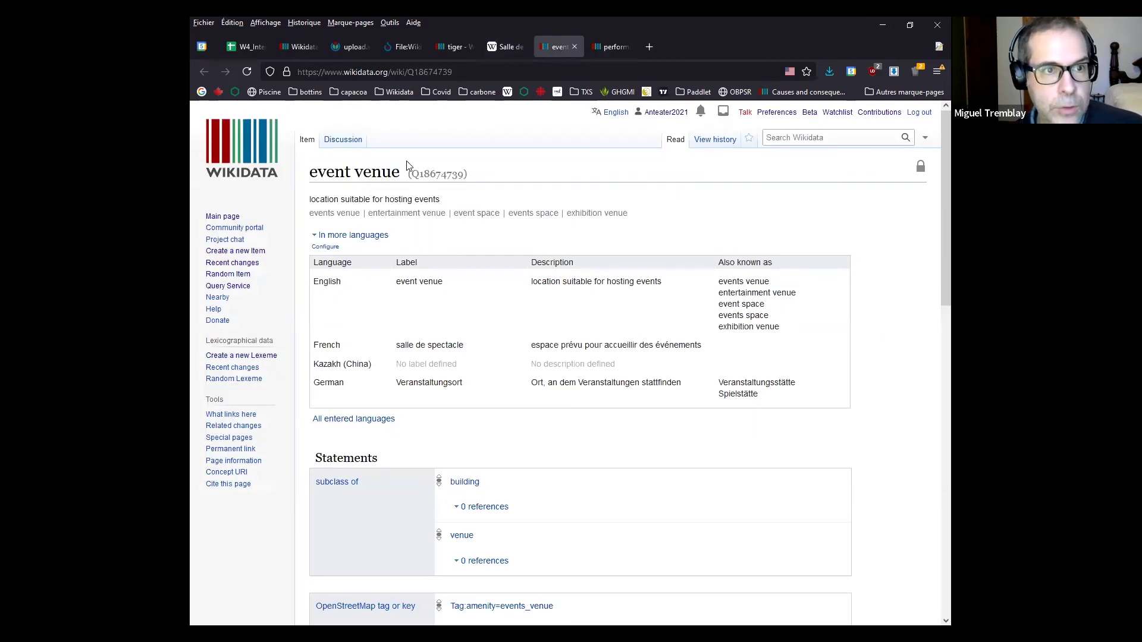
pyautogui.click(614, 46)
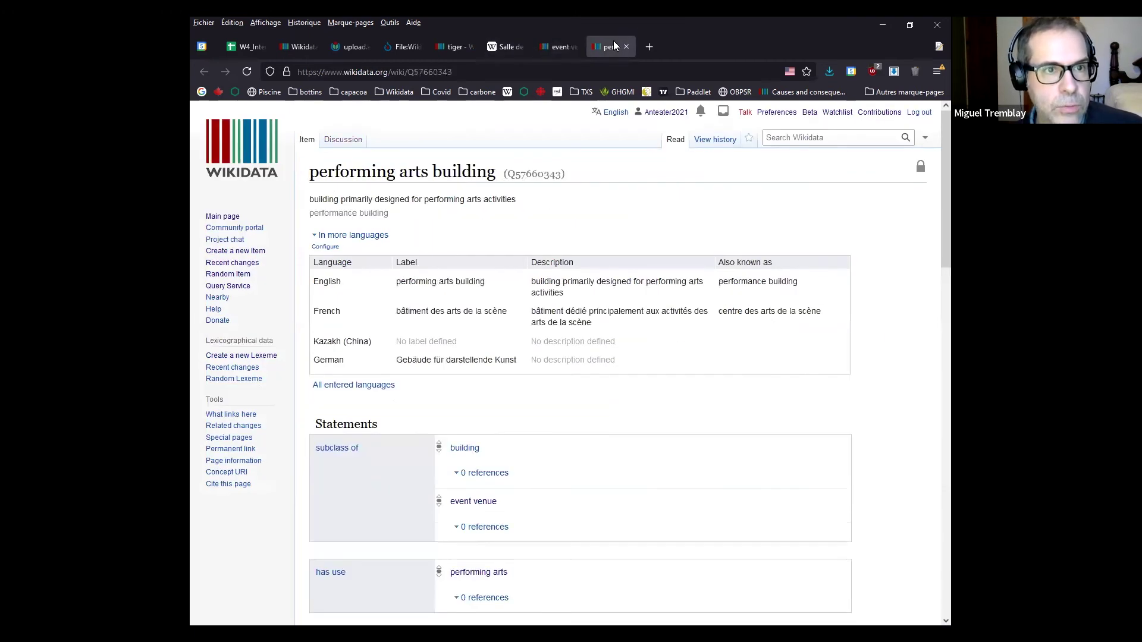
pyautogui.click(547, 51)
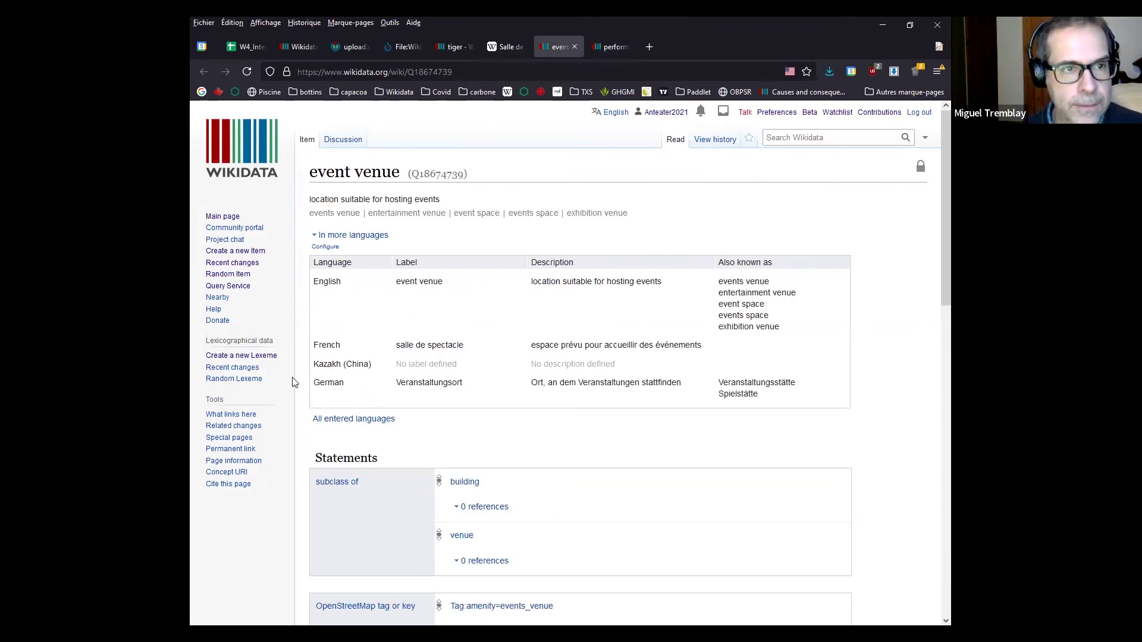
pyautogui.scroll(-15, 286, 389)
pyautogui.moveTo(360, 290); pyautogui.dragTo(395, 293)
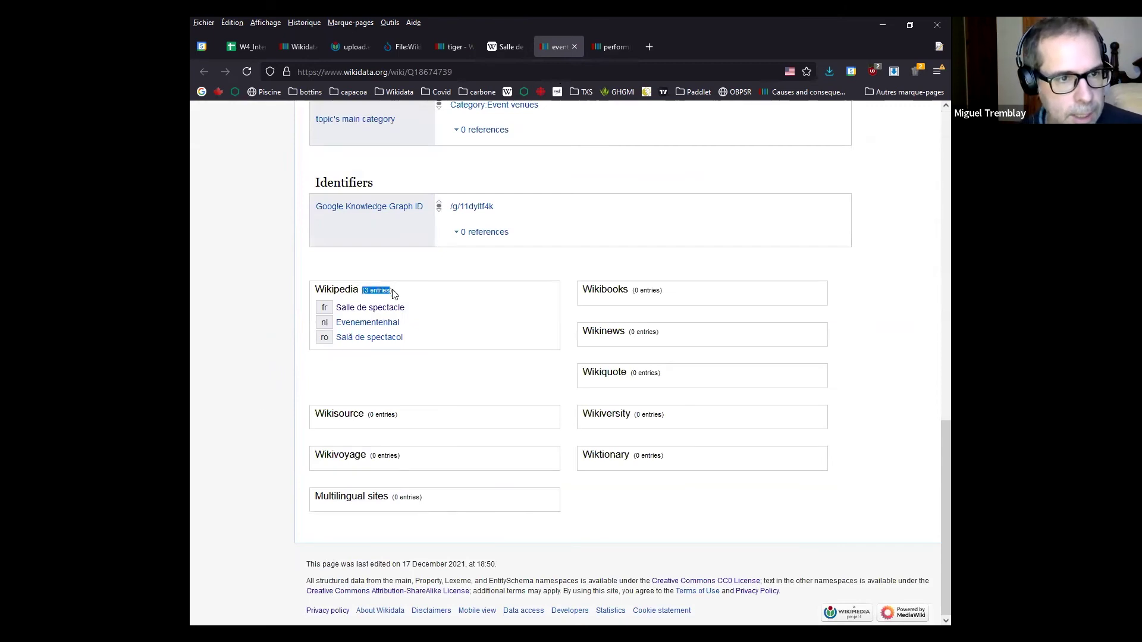
pyautogui.click(345, 294)
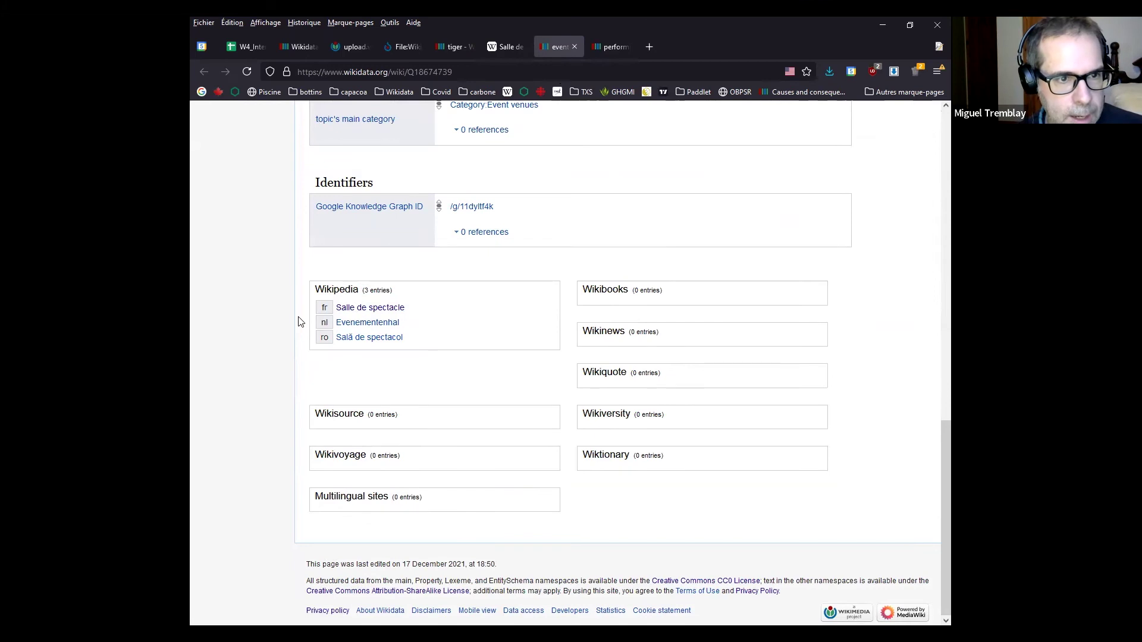
pyautogui.scroll(15, 480, 408)
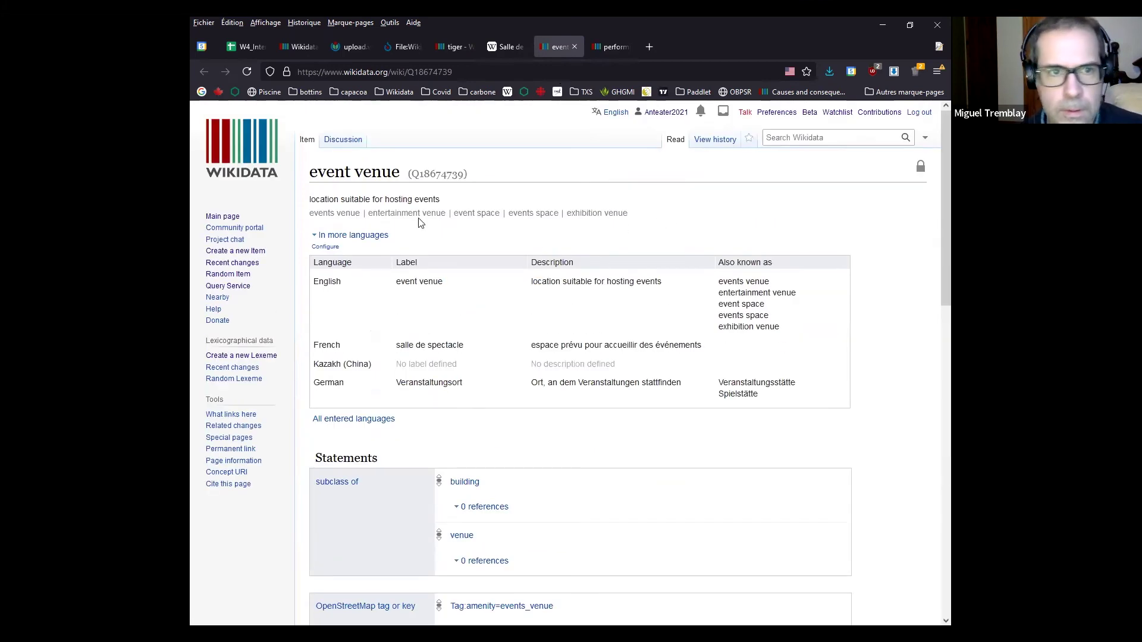
pyautogui.scroll(-15, 408, 238)
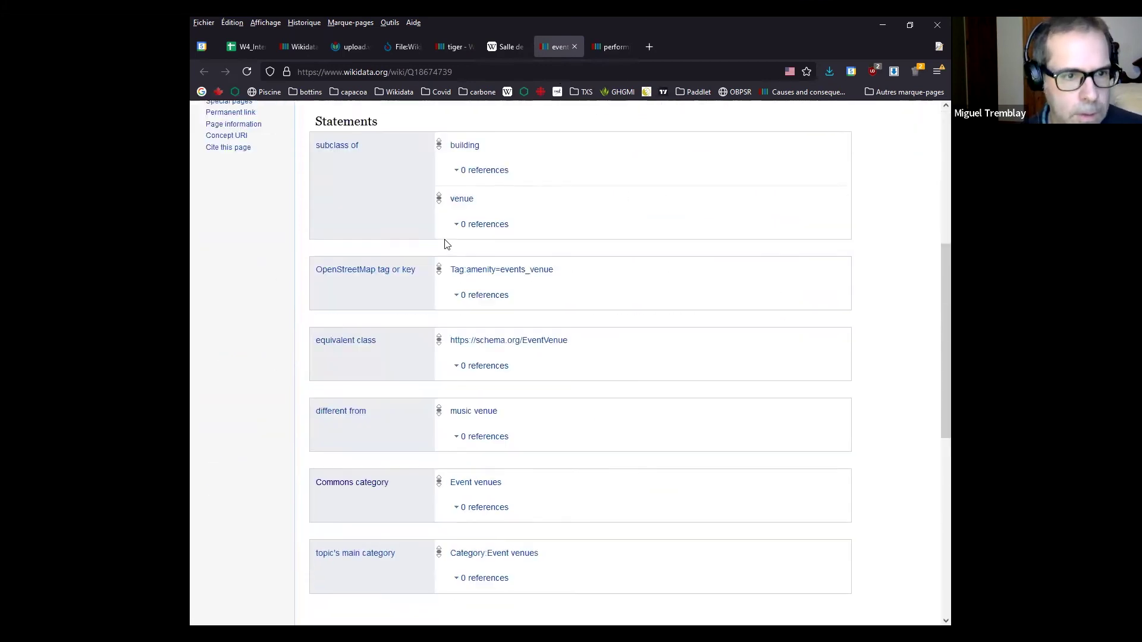
pyautogui.scroll(15, 473, 308)
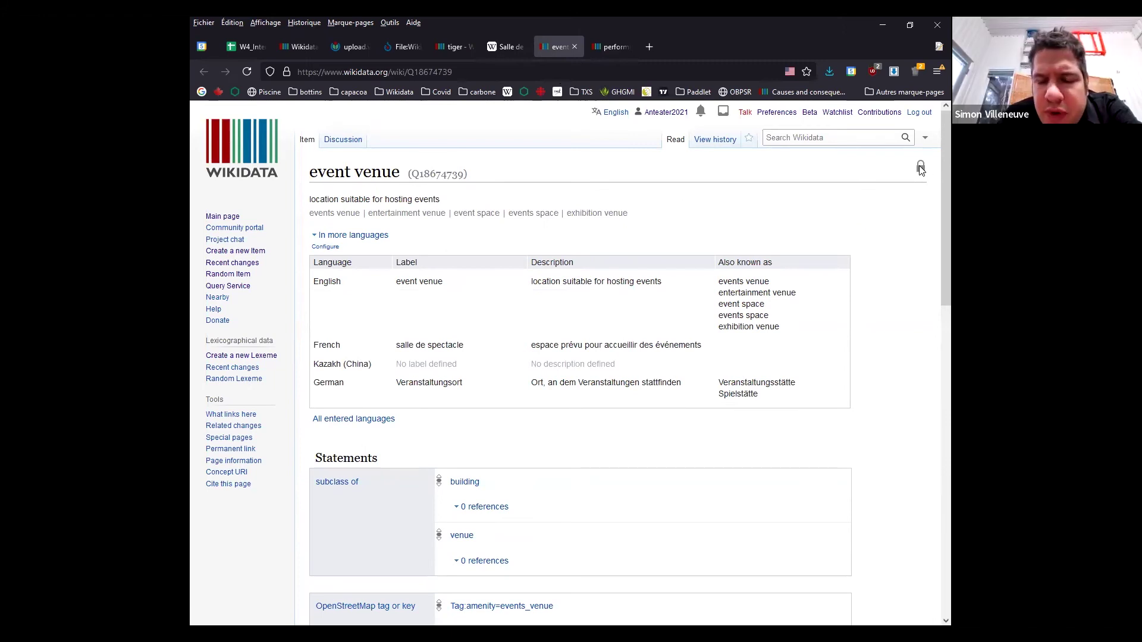
pyautogui.moveTo(921, 169)
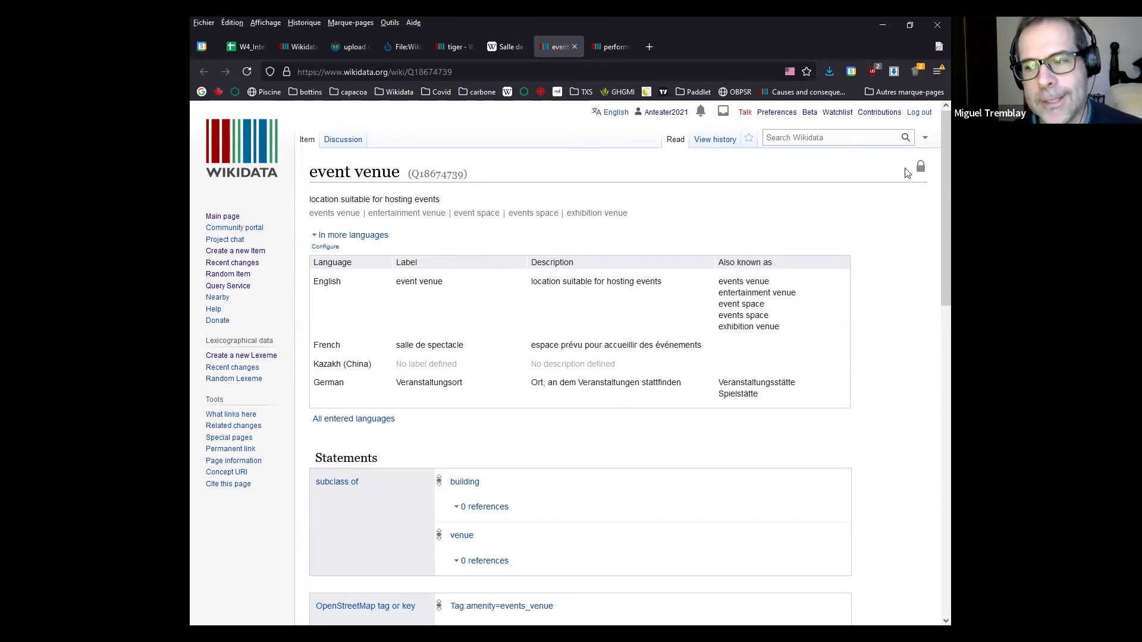
# Log out, then log back in with a different saved account's credentials
pyautogui.click(919, 114)
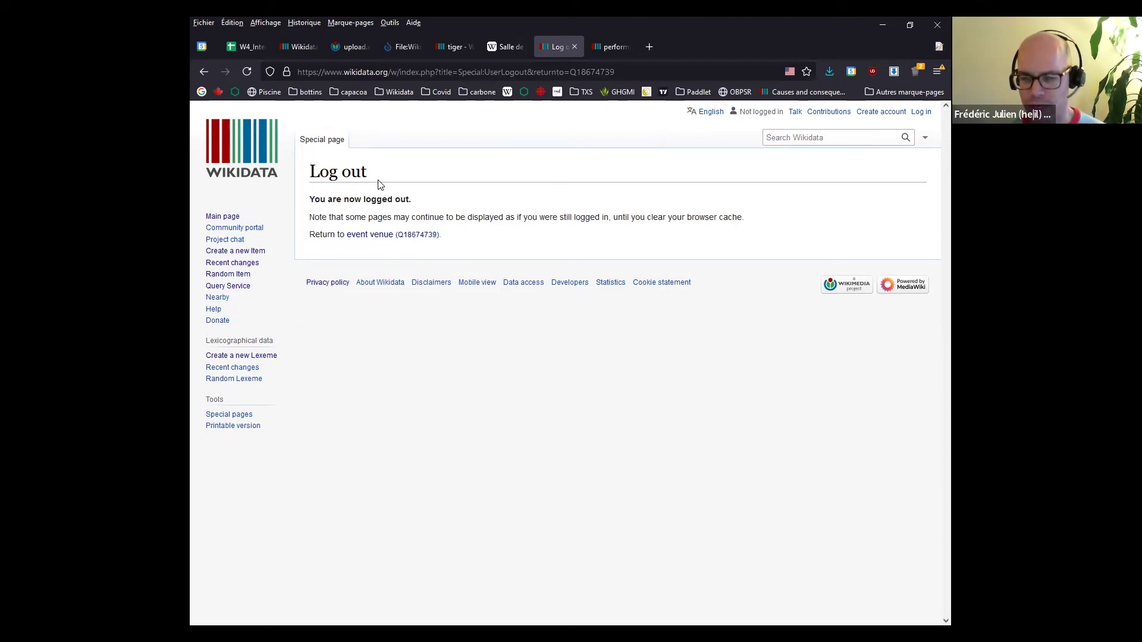
pyautogui.click(921, 113)
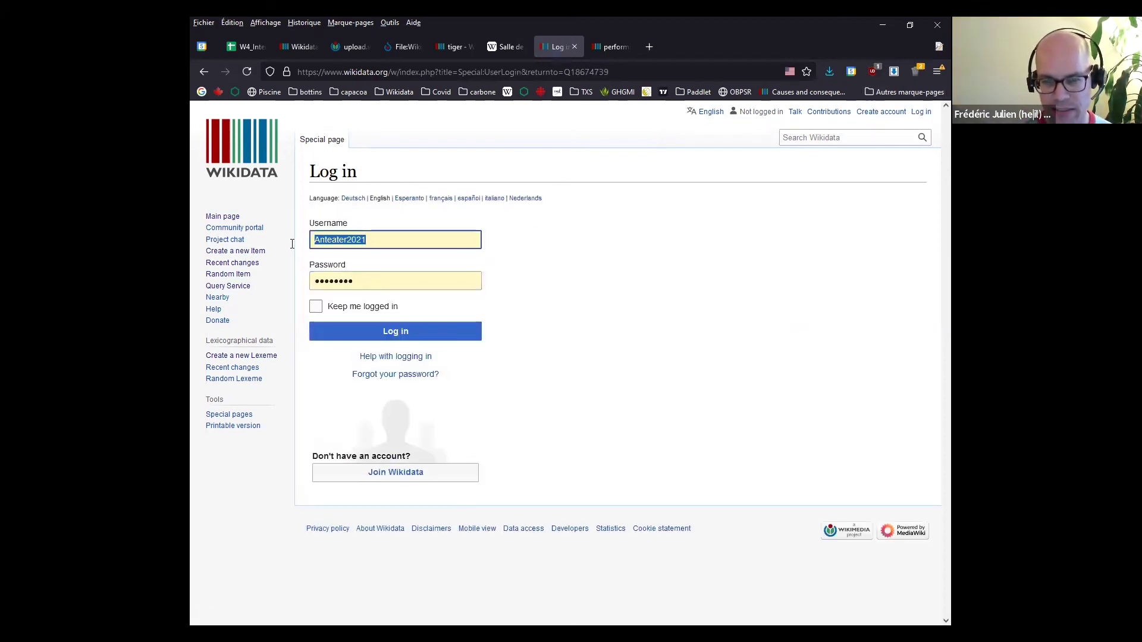
pyautogui.write('Dirac')
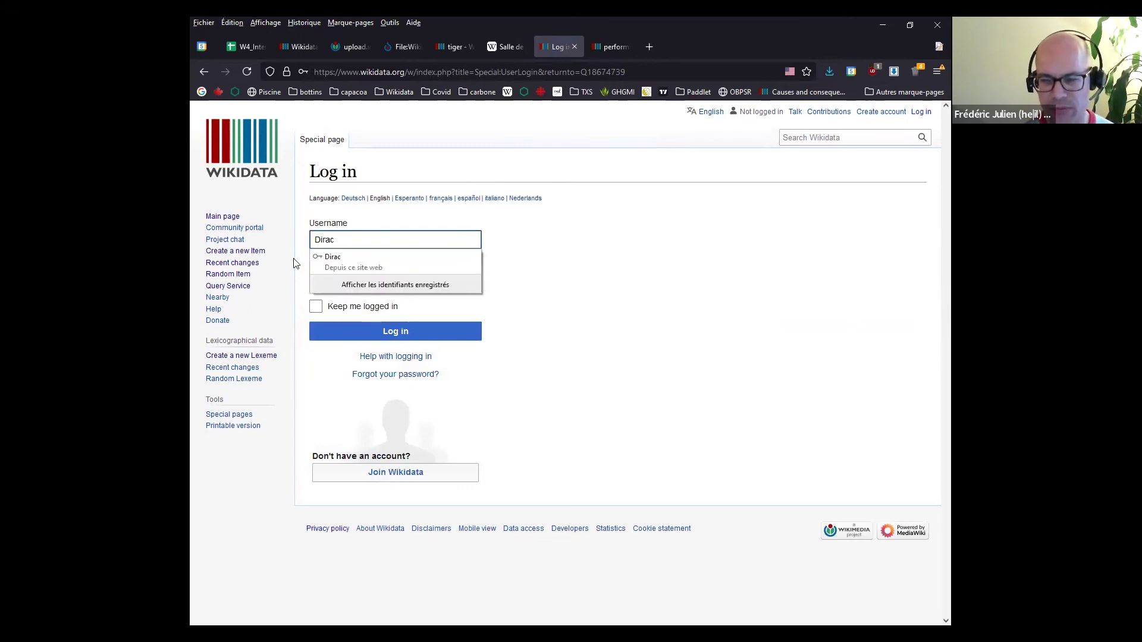
pyautogui.click(326, 263)
pyautogui.click(409, 334)
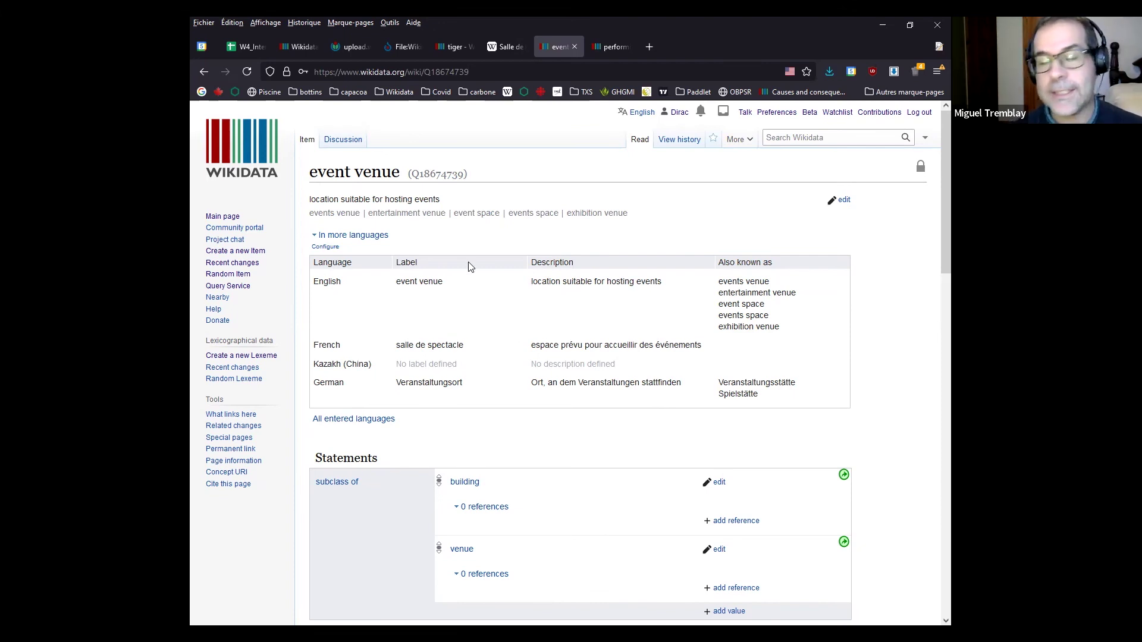
# Check the French Salle de spectacle article, then scroll the event venue item to its three Wikipedia sitelinks
pyautogui.click(504, 46)
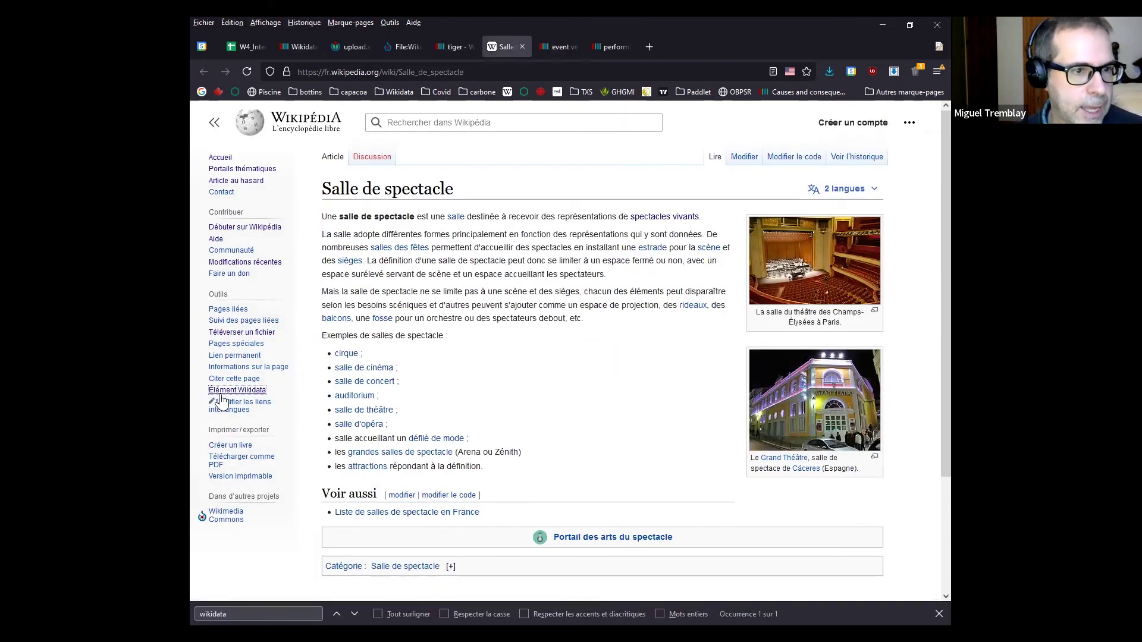
pyautogui.click(554, 47)
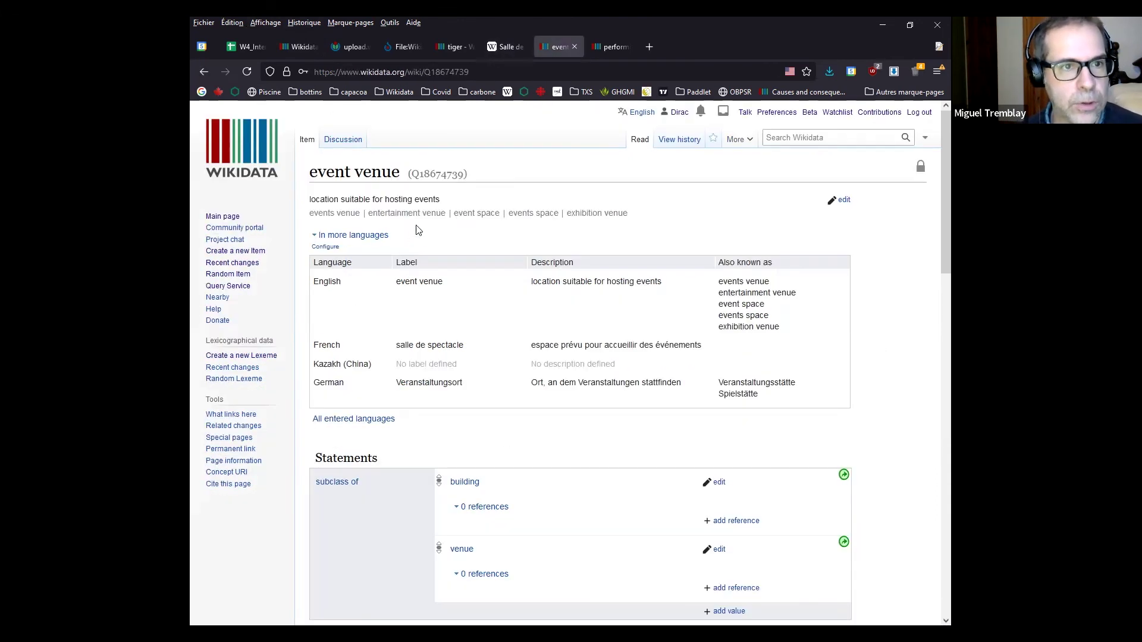
pyautogui.moveTo(309, 173); pyautogui.dragTo(482, 183)
pyautogui.click(356, 212)
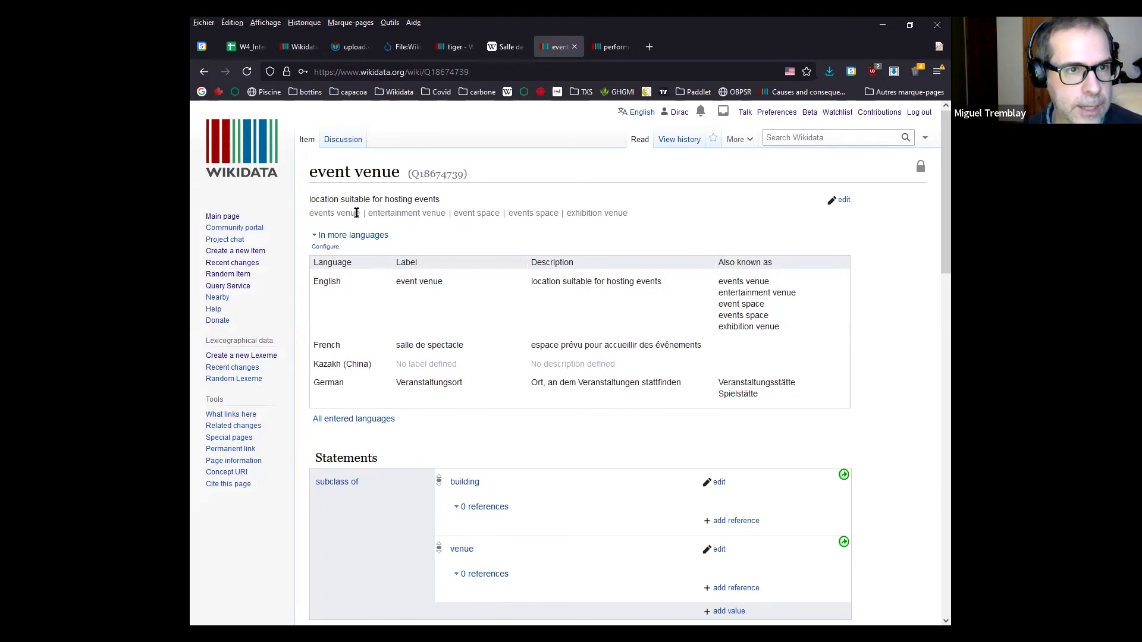
pyautogui.scroll(-20, 290, 261)
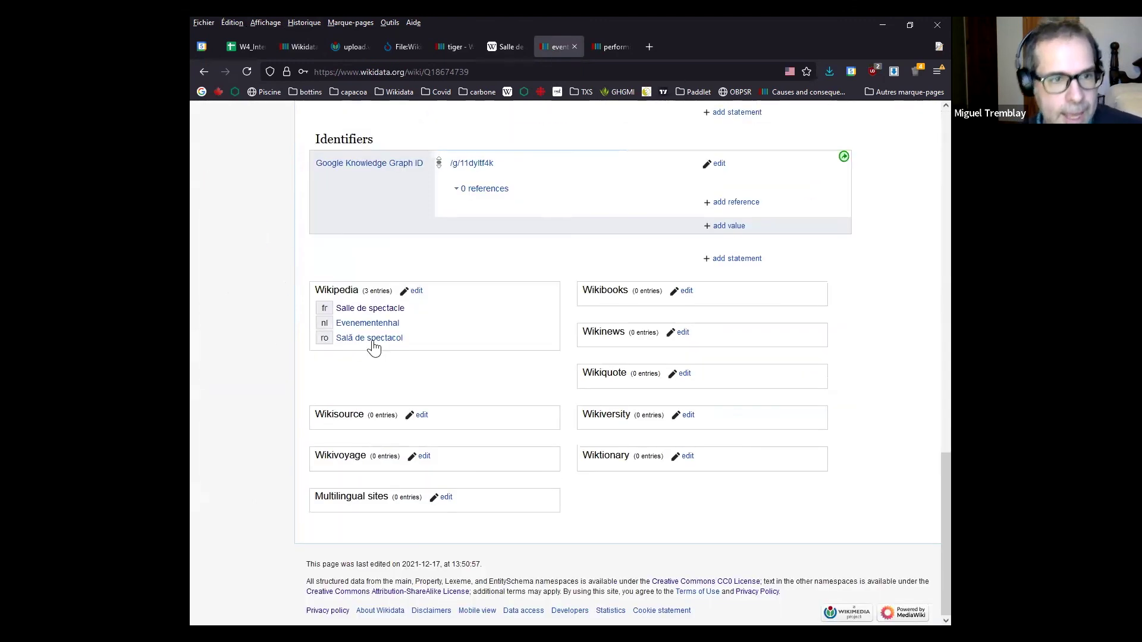
# Delete the fr Salle de spectacle sitelink from event venue and publish, then go to performing arts building
pyautogui.click(416, 291)
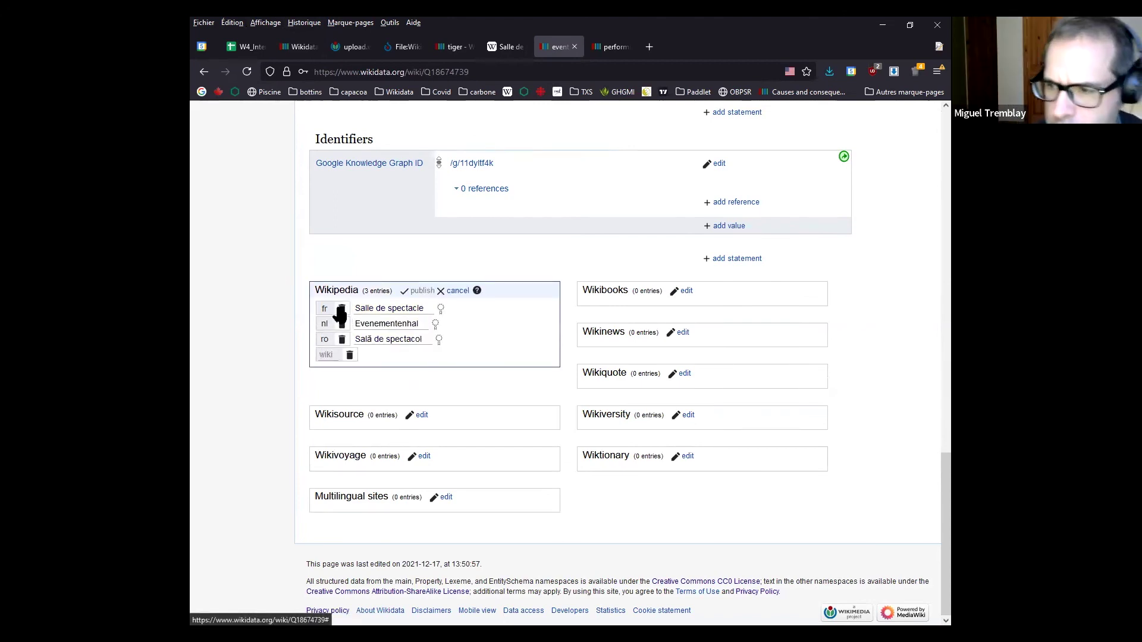
pyautogui.click(342, 309)
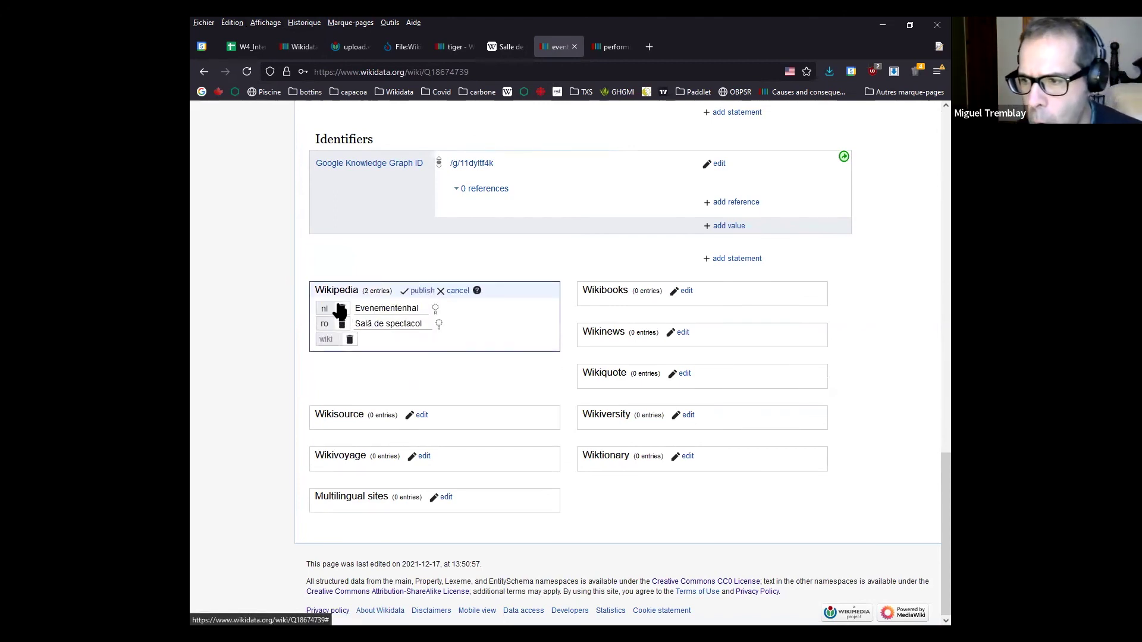
pyautogui.click(421, 291)
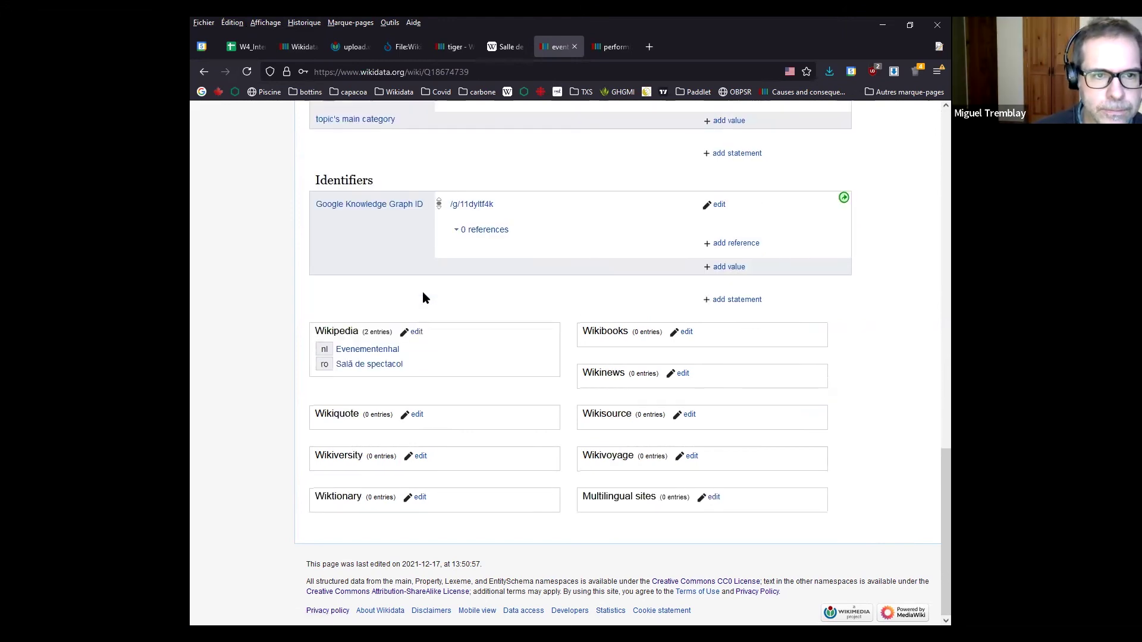
pyautogui.click(614, 48)
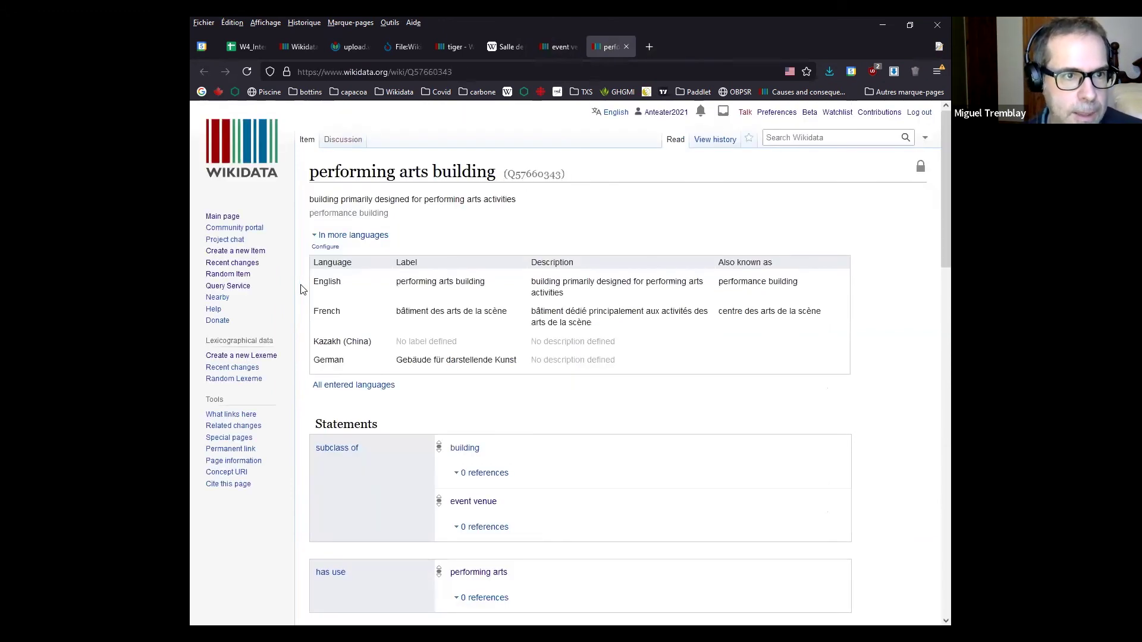
# Reload performing arts building item Q57660343 with F5 and scroll to its empty Wikipedia sitelinks
pyautogui.moveTo(309, 172); pyautogui.dragTo(492, 169)
pyautogui.click(302, 321)
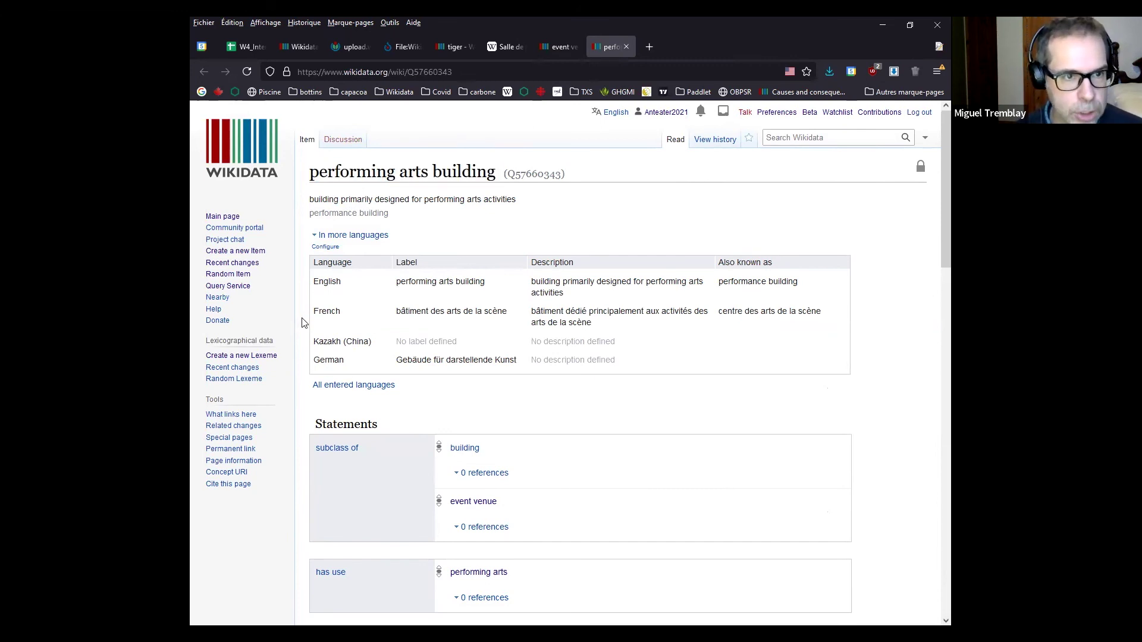
pyautogui.scroll(-20, 302, 322)
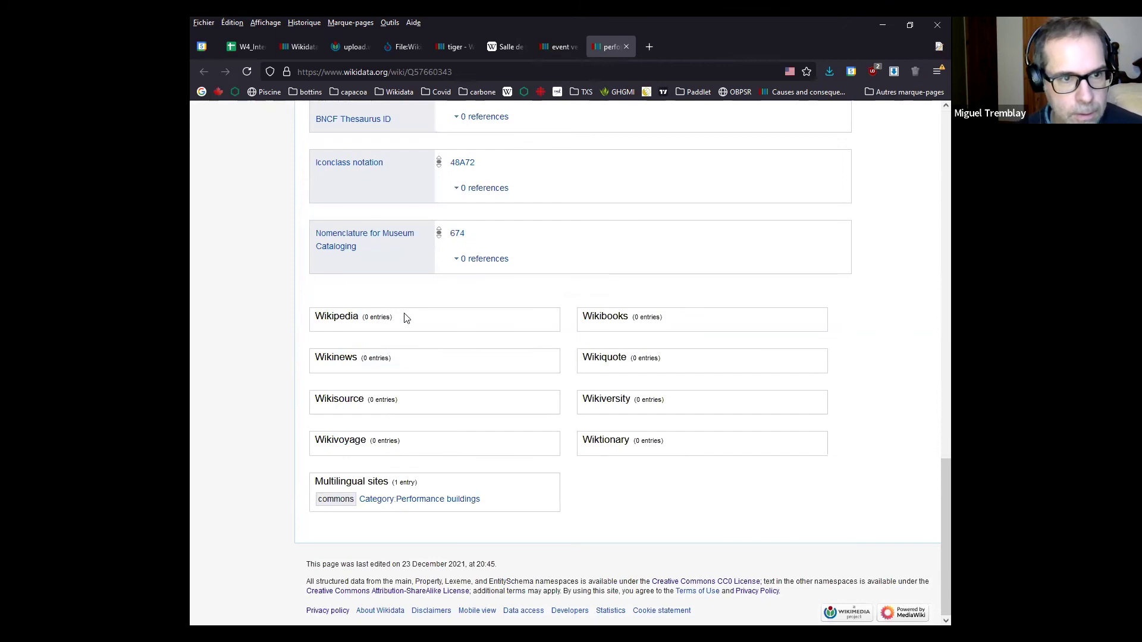
pyautogui.scroll(20, 369, 345)
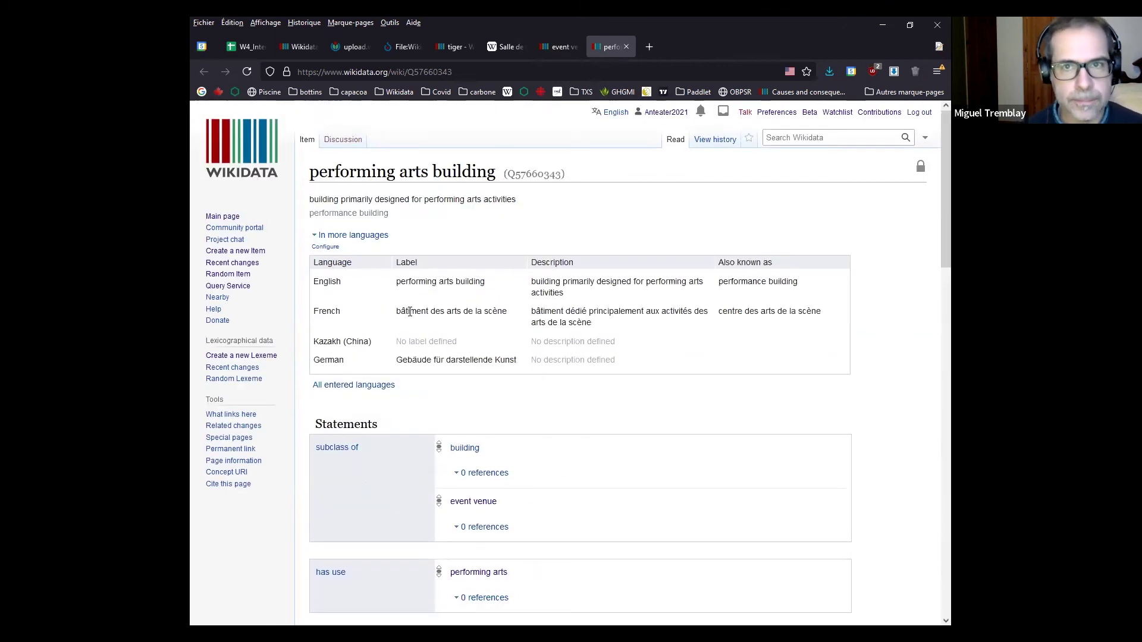
pyautogui.press('F5')
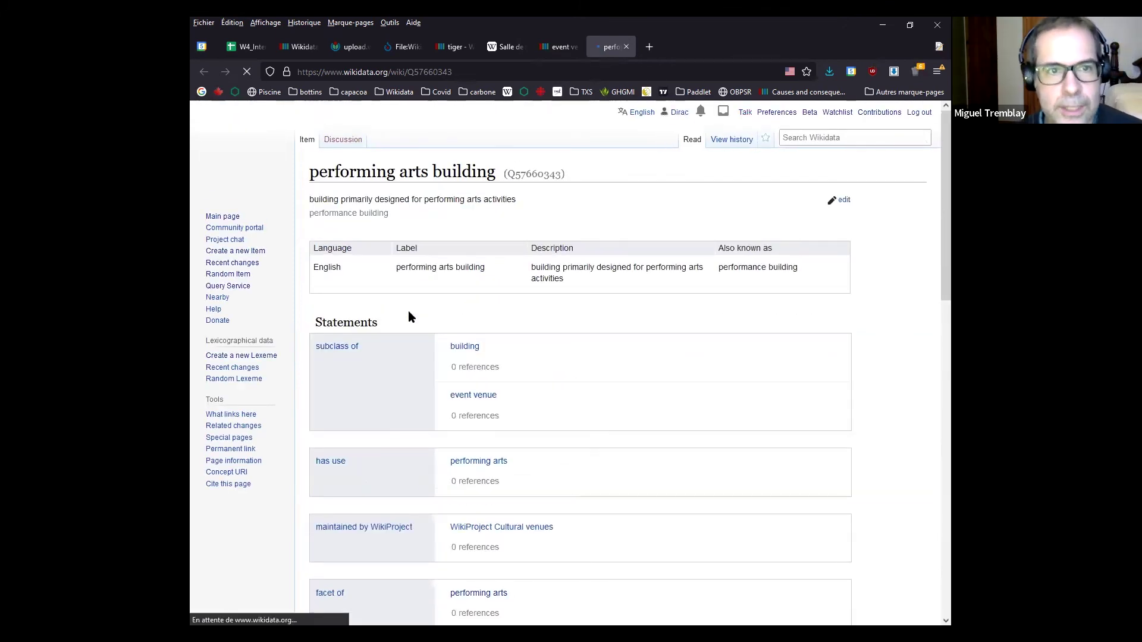
pyautogui.scroll(-15, 321, 327)
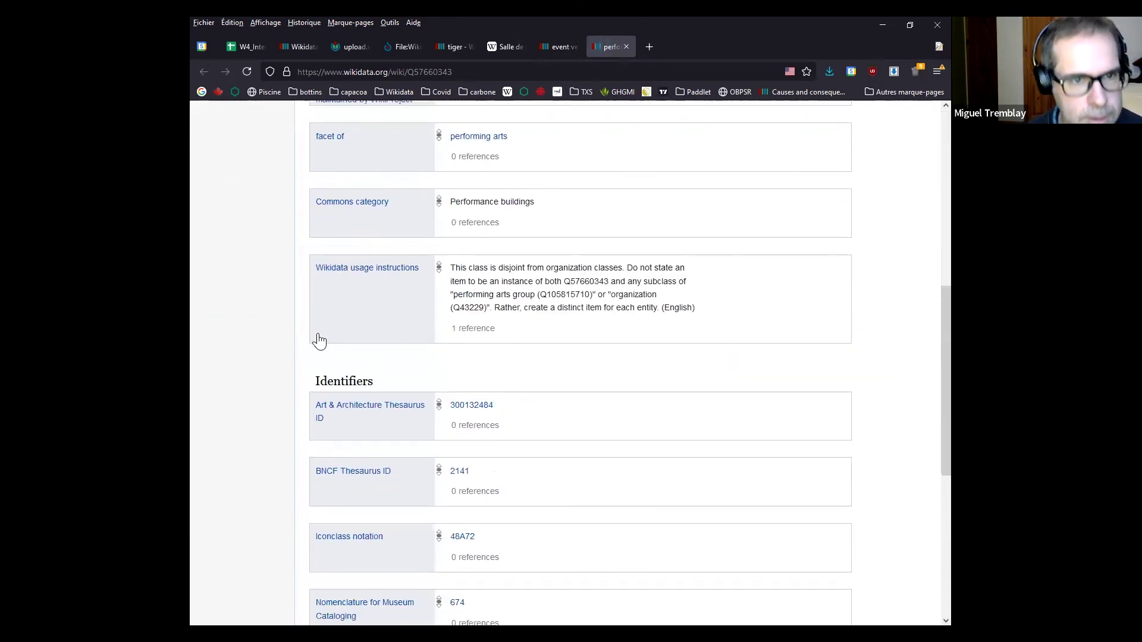
pyautogui.moveTo(314, 311); pyautogui.dragTo(360, 322)
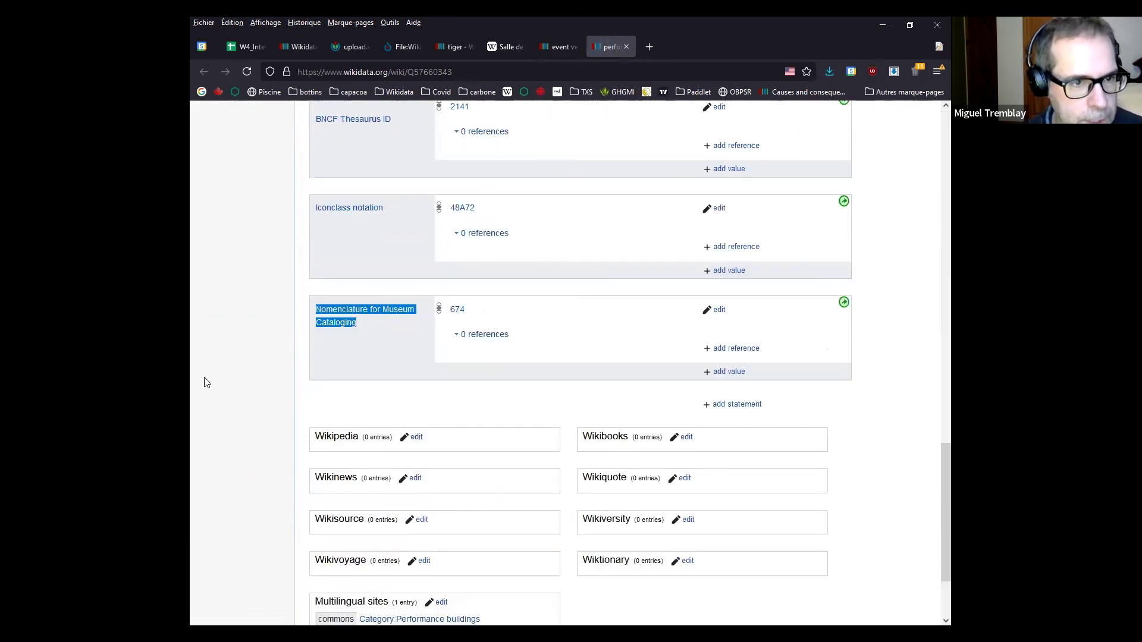
pyautogui.click(204, 382)
pyautogui.scroll(1, 400, 443)
pyautogui.scroll(-2, 400, 434)
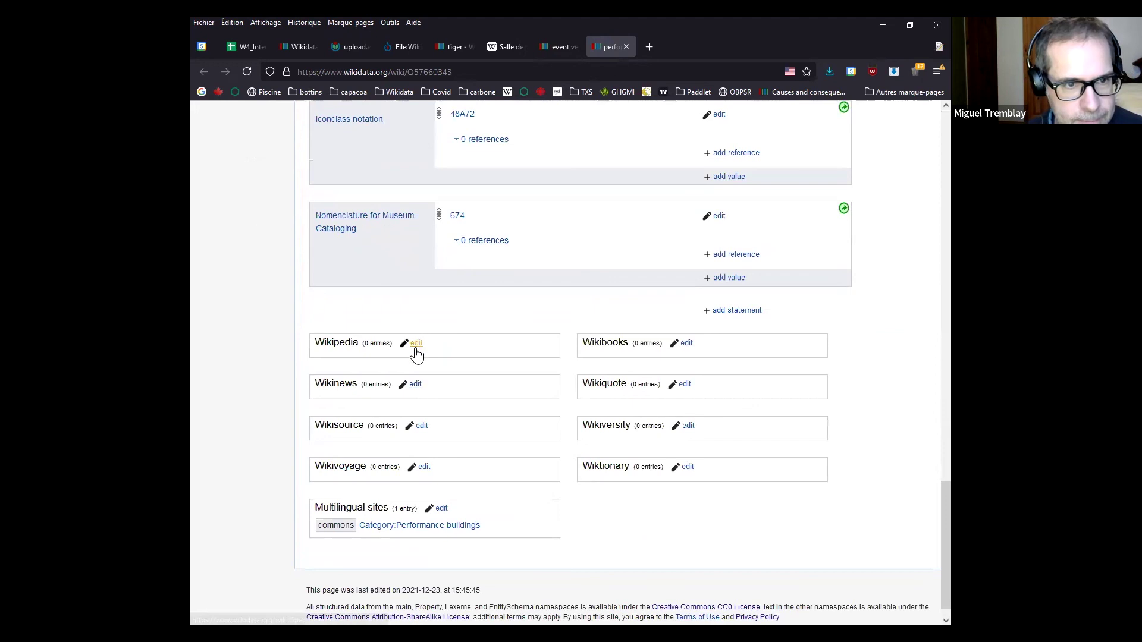
# Add a français Wikipedia sitelink to 'Salle de spectacle' on Q57660343 and publish it
pyautogui.click(417, 344)
pyautogui.click(336, 360)
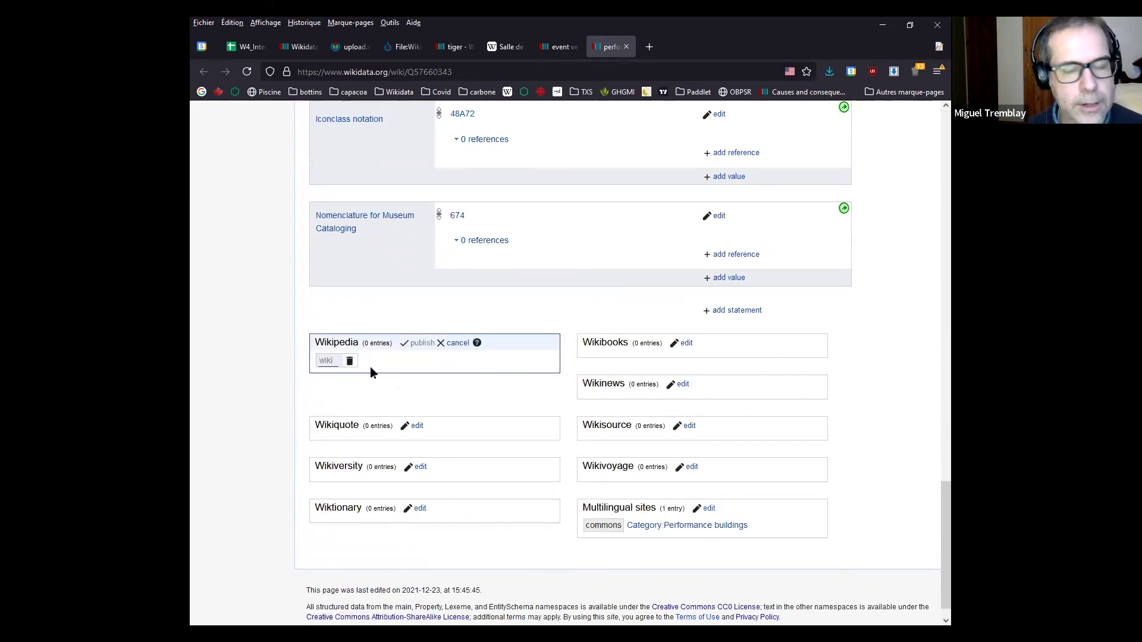
pyautogui.write('fr')
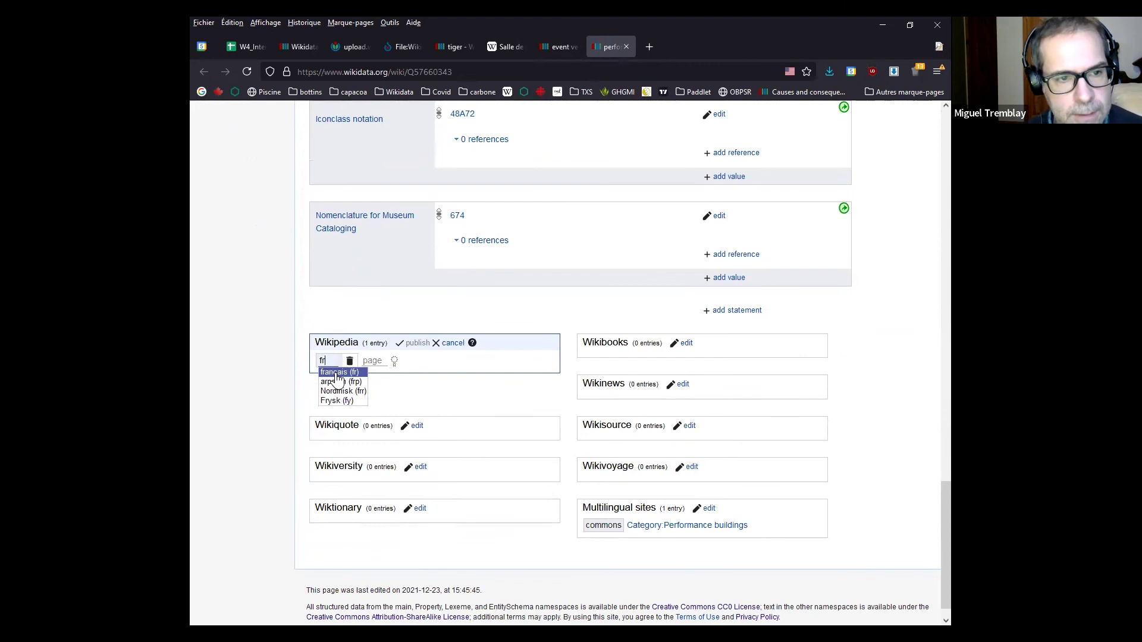
pyautogui.click(338, 373)
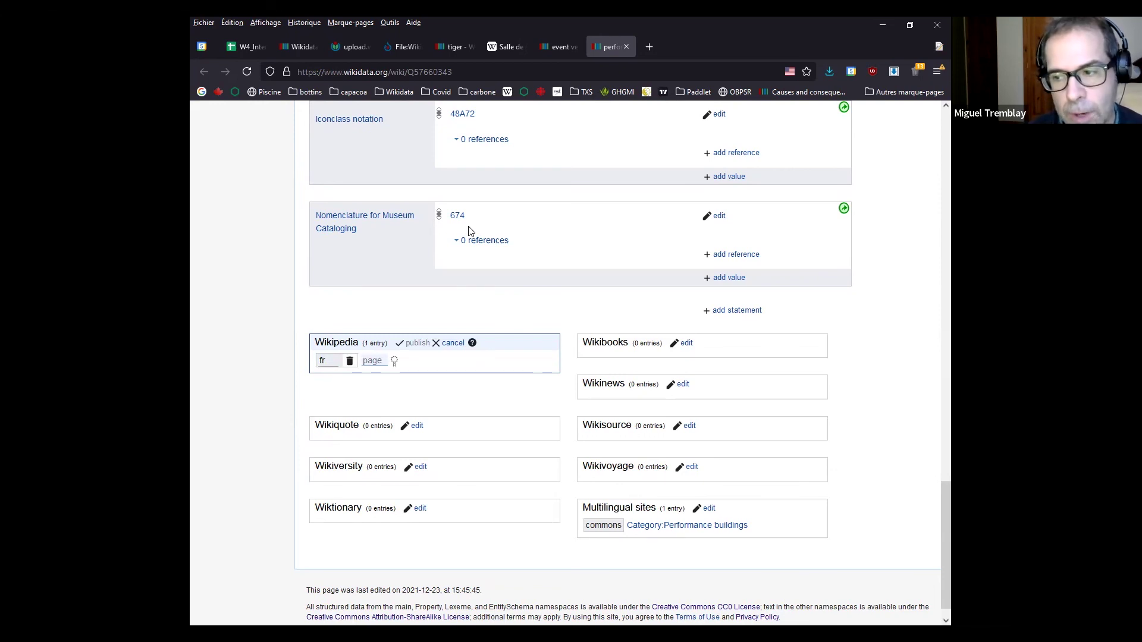
pyautogui.write('Salle d')
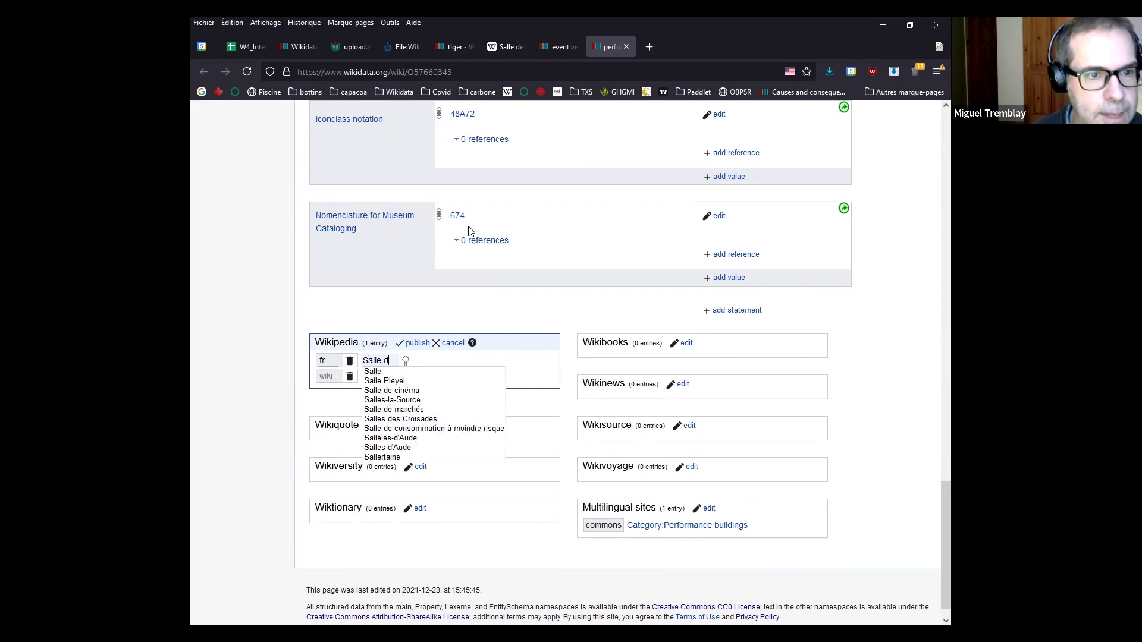
pyautogui.write('e spe')
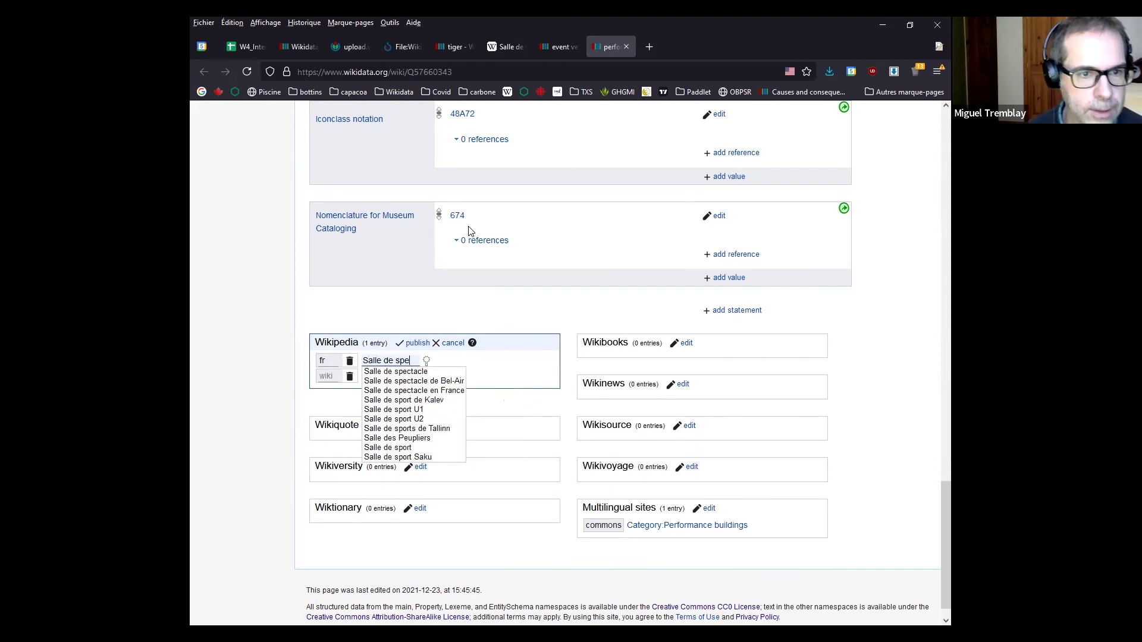
pyautogui.click(407, 371)
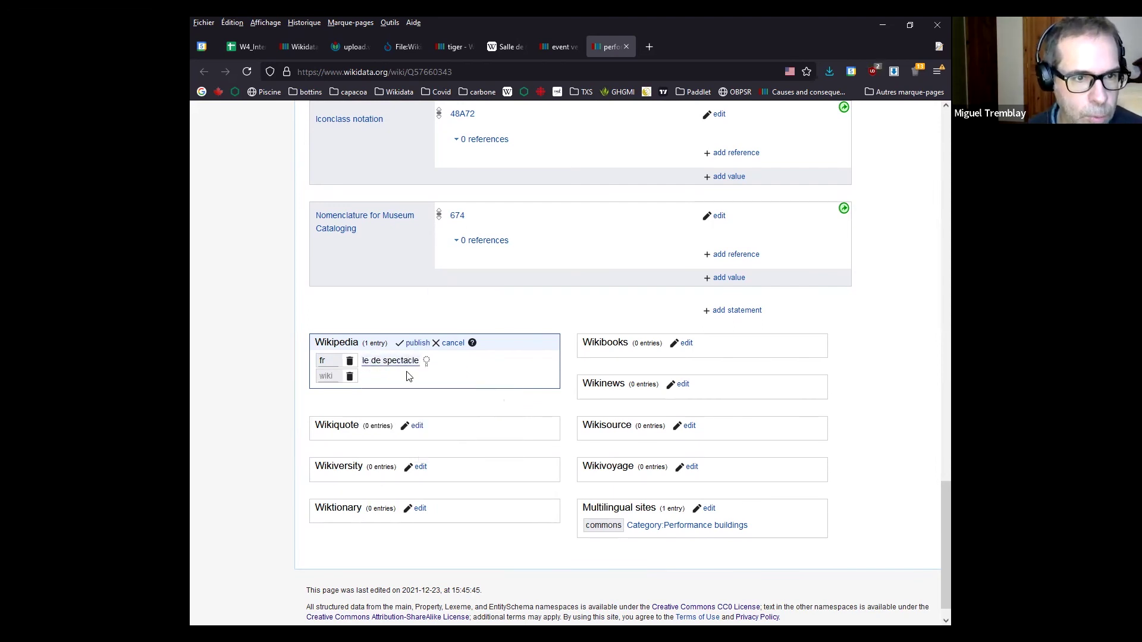
pyautogui.click(418, 345)
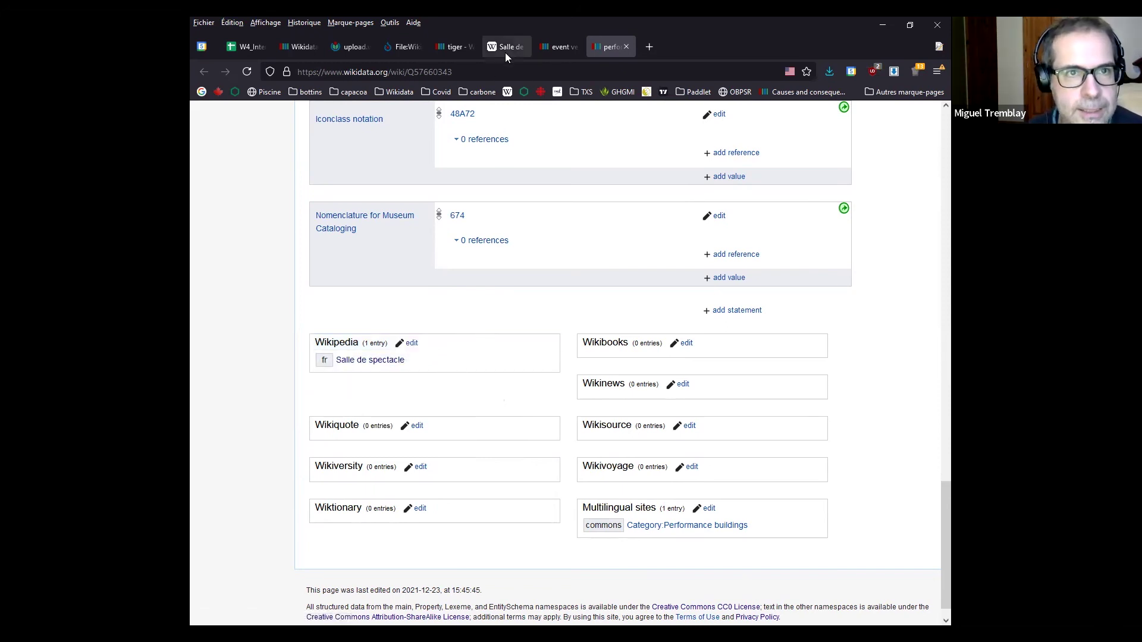
# Reload the Salle de spectacle article and open its Wikidata item, now performing arts building Q57660343
pyautogui.click(507, 46)
pyautogui.click(426, 332)
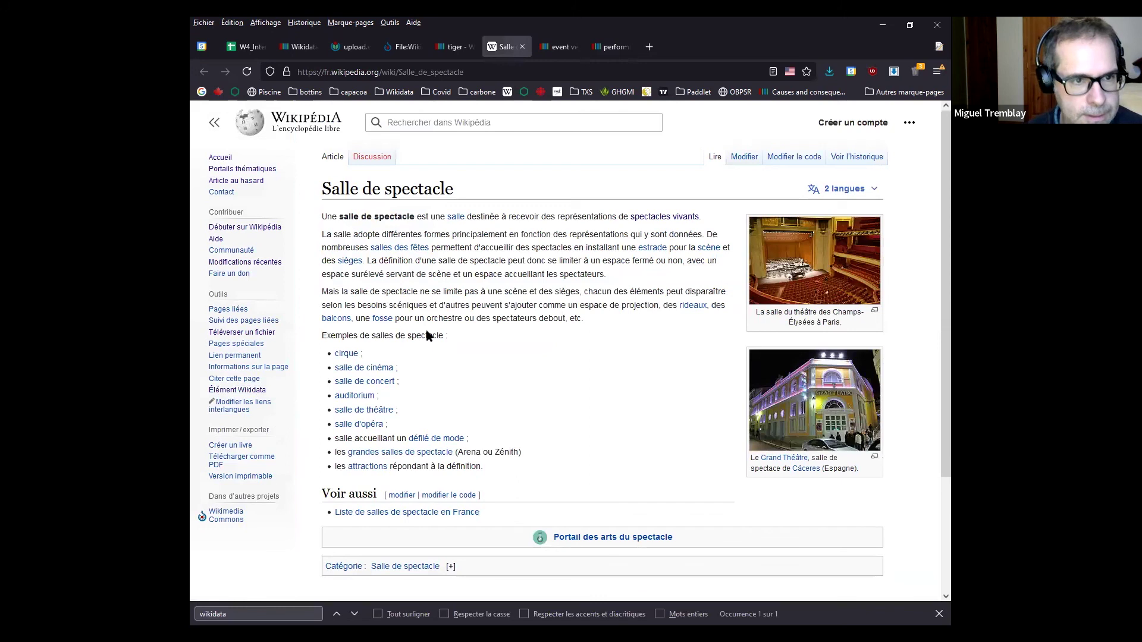
pyautogui.press('F5')
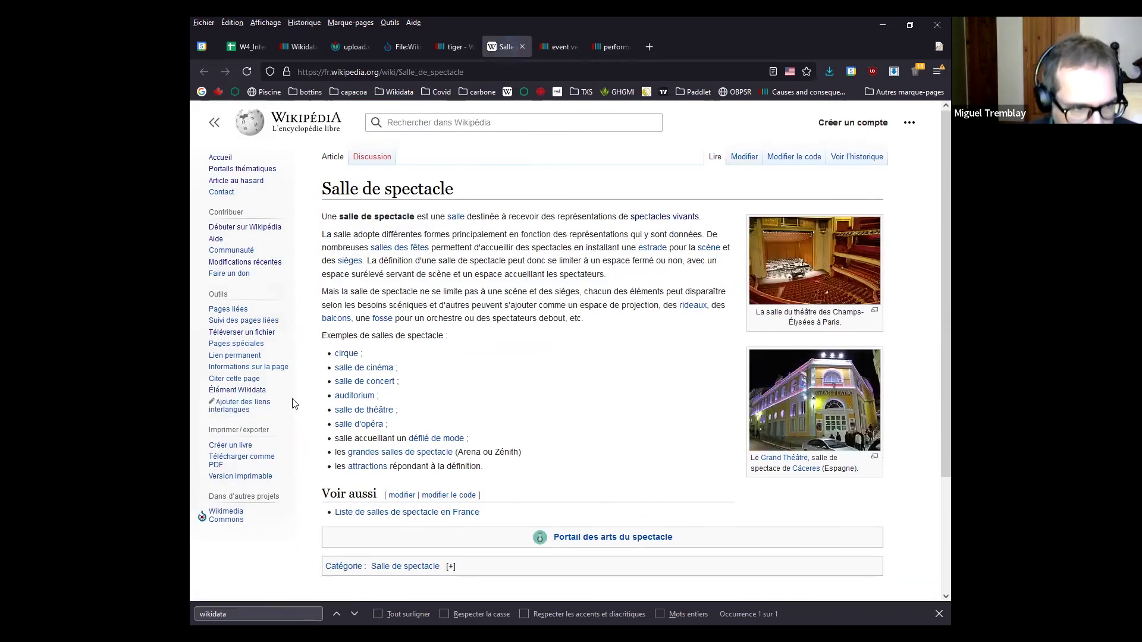
pyautogui.middleClick(240, 397)
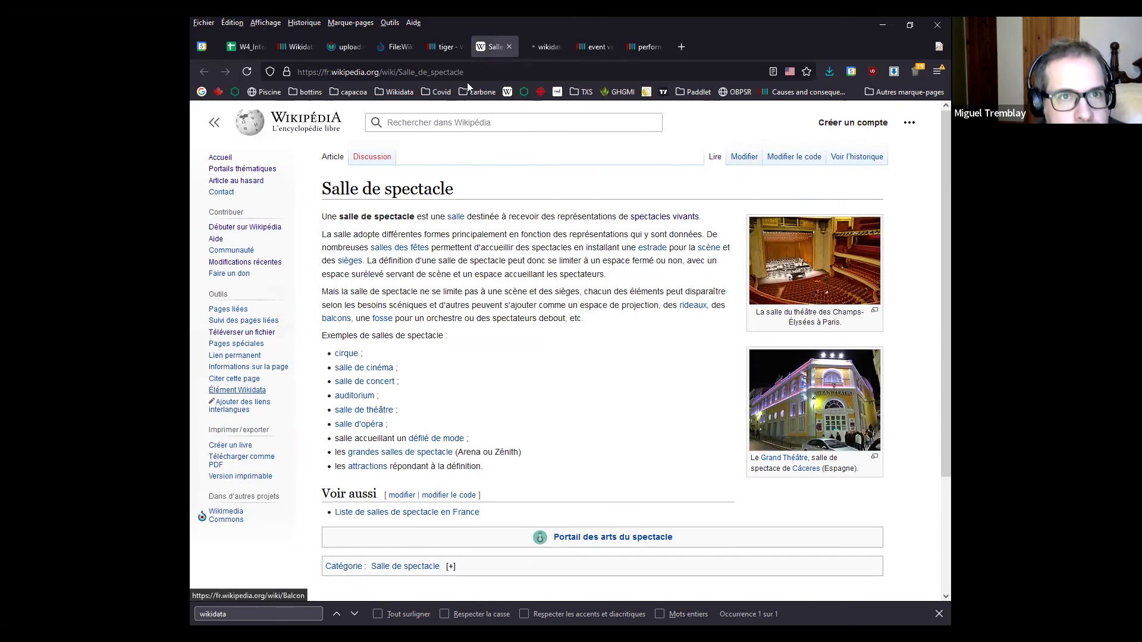
pyautogui.click(547, 44)
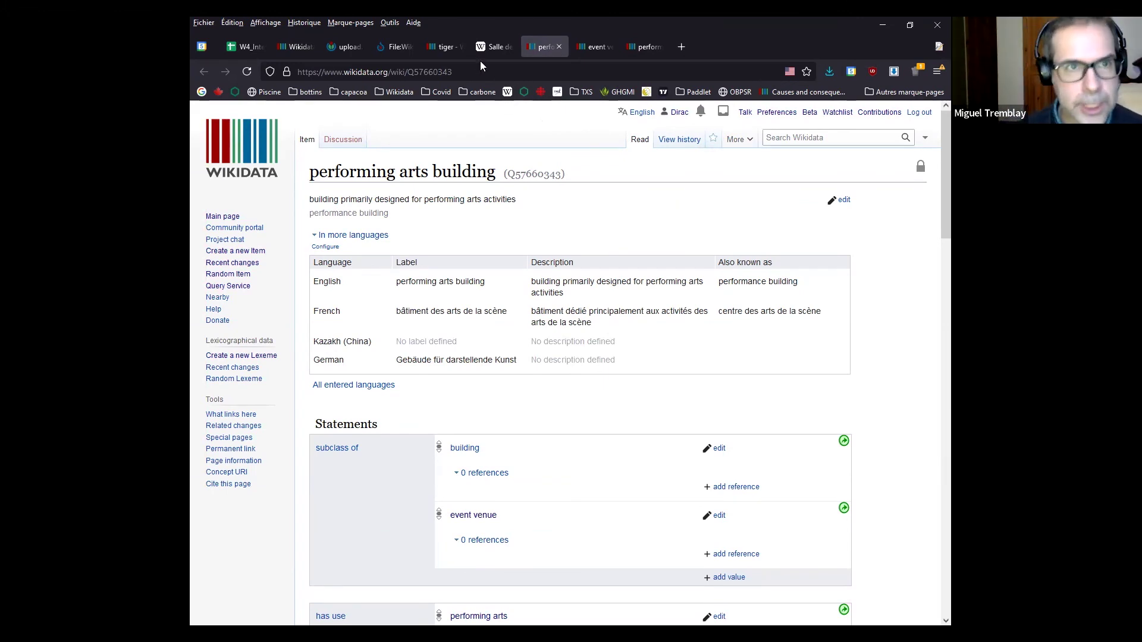
# Return to the tiger item Q19939 and look over its sitelink counts, including Wikinews
pyautogui.click(441, 47)
pyautogui.scroll(8, 454, 405)
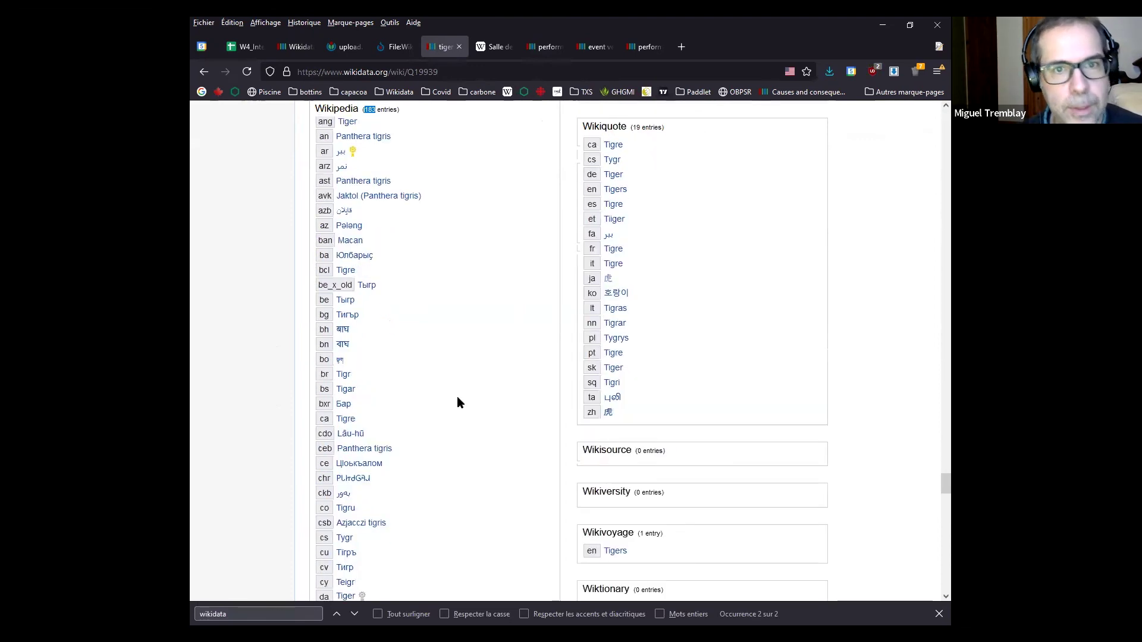
pyautogui.scroll(1, 515, 370)
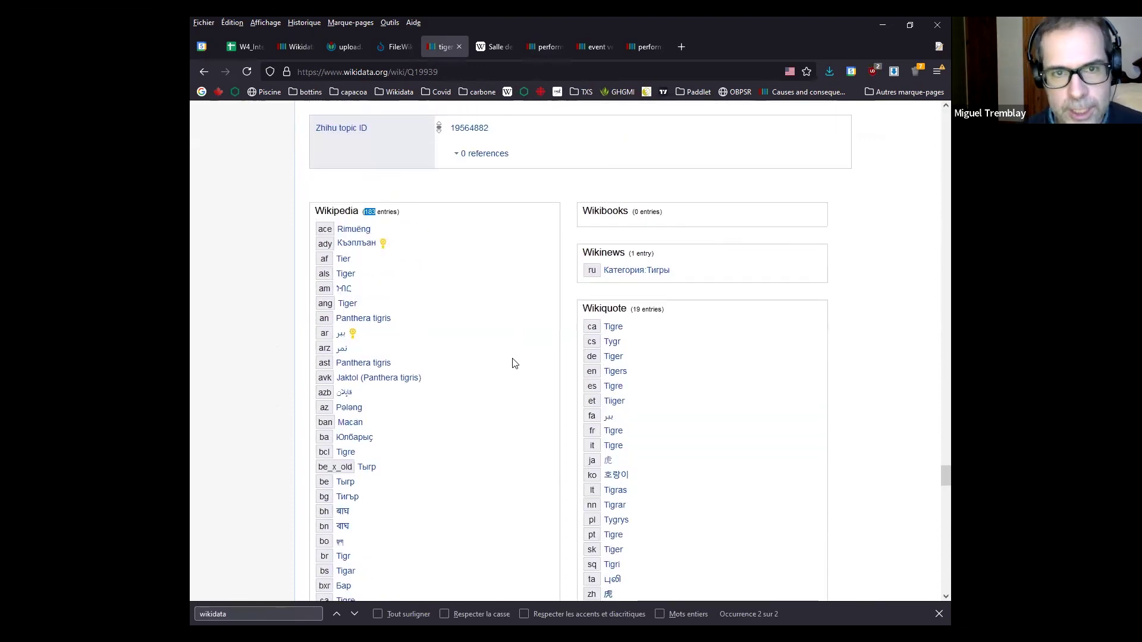
pyautogui.moveTo(676, 262); pyautogui.dragTo(587, 253)
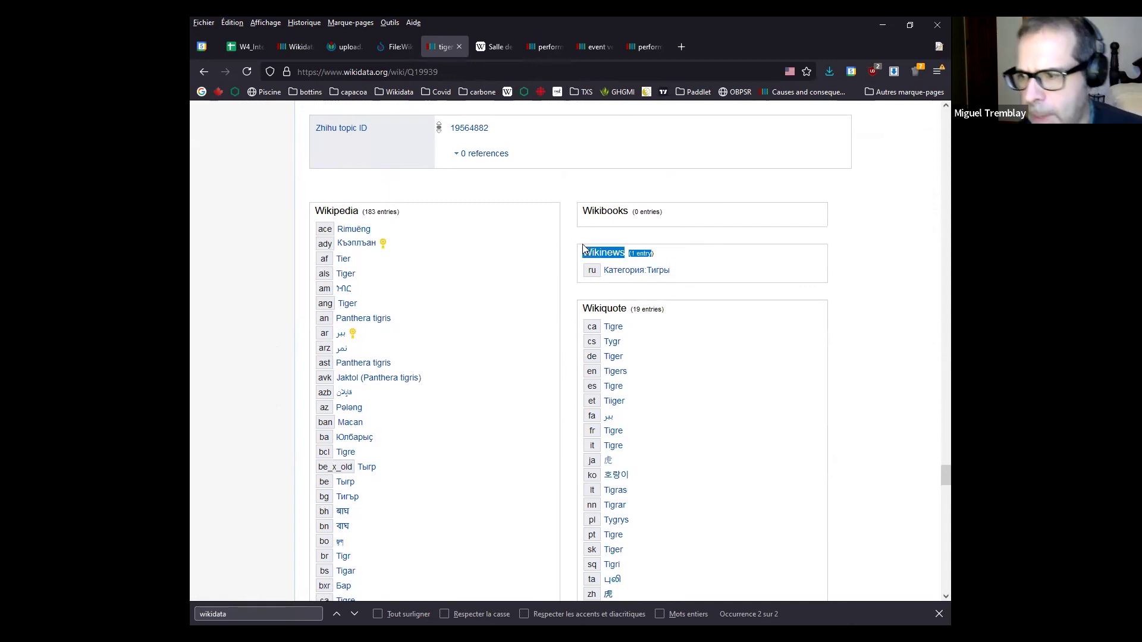
pyautogui.click(559, 295)
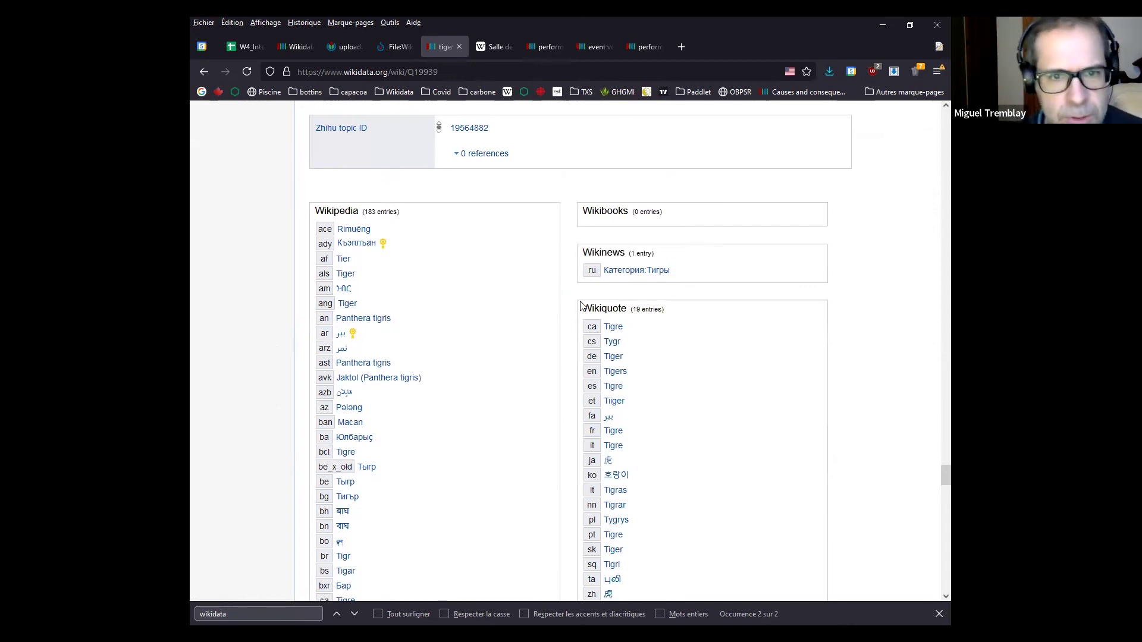
pyautogui.scroll(-2, 535, 289)
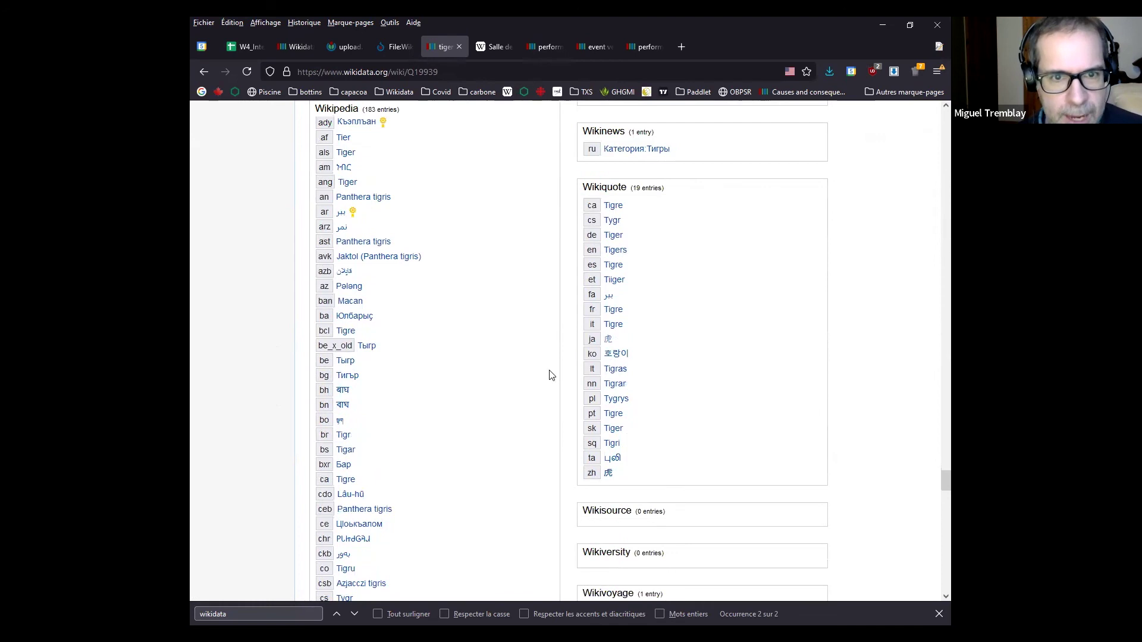
# View the English Wikiquote 'Tigers' page in its own tab, close it, and return to the item's top
pyautogui.middleClick(614, 250)
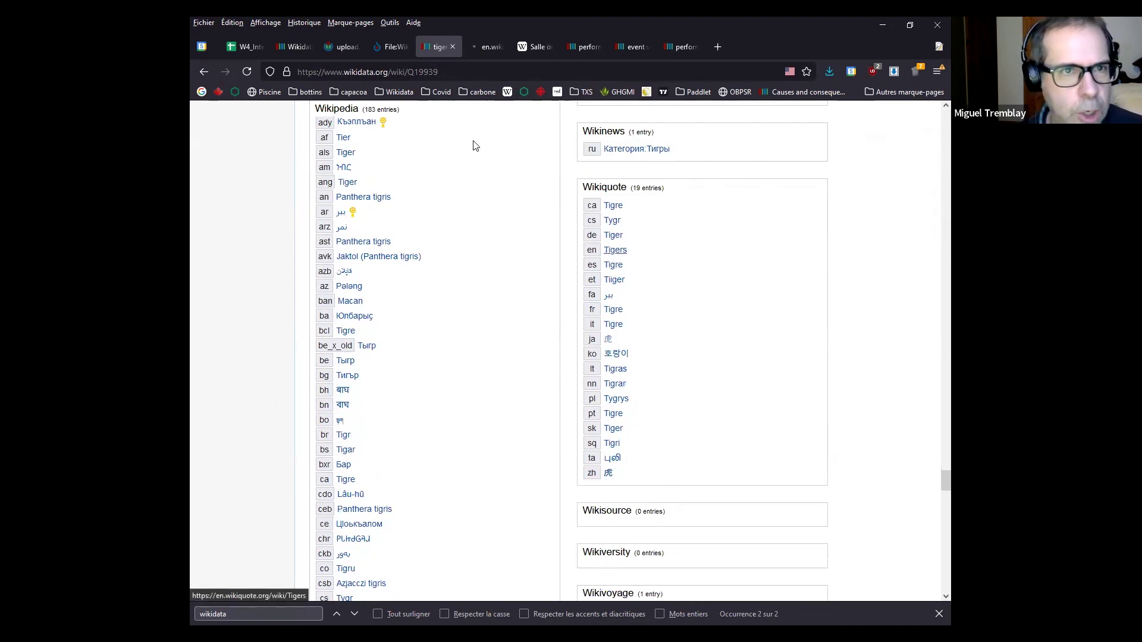
pyautogui.click(487, 47)
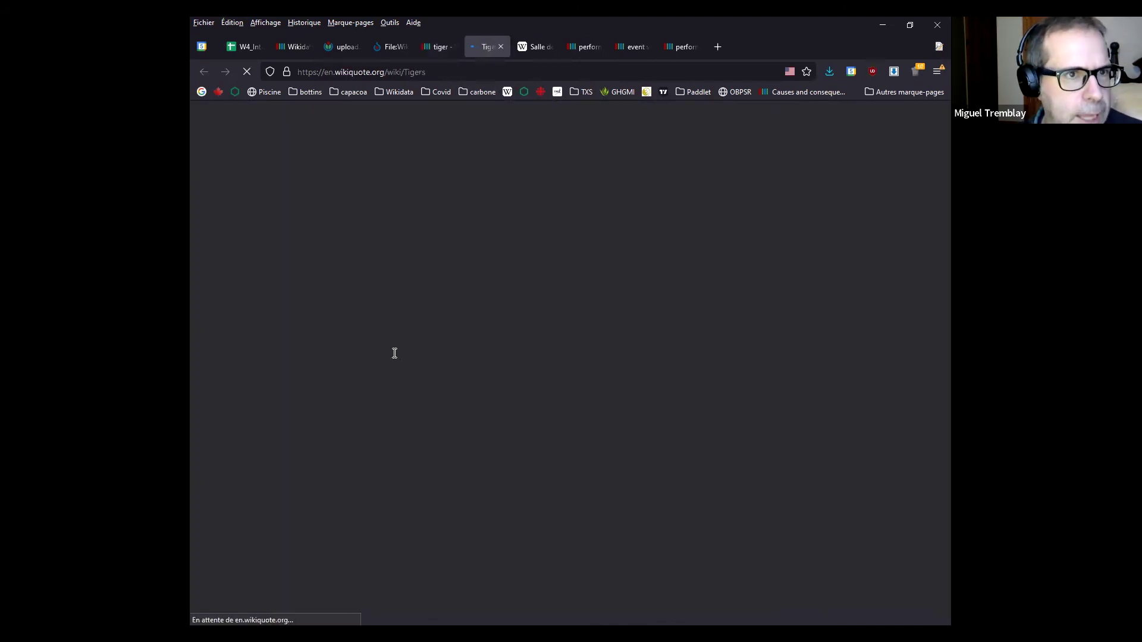
pyautogui.scroll(-2, 498, 332)
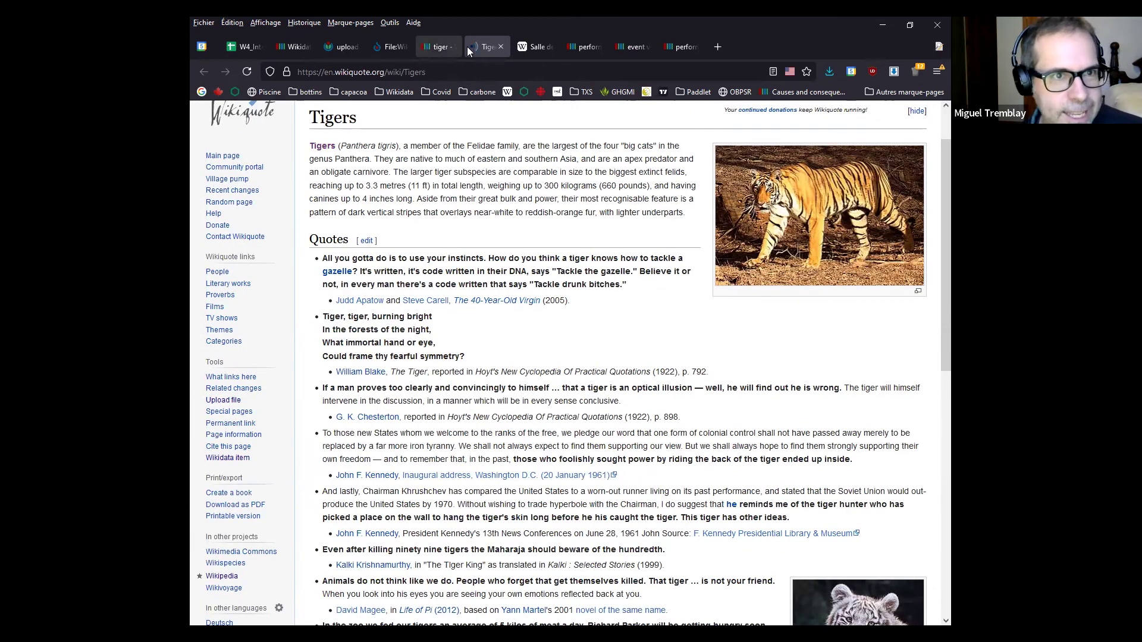
pyautogui.click(500, 46)
pyautogui.scroll(-5, 488, 253)
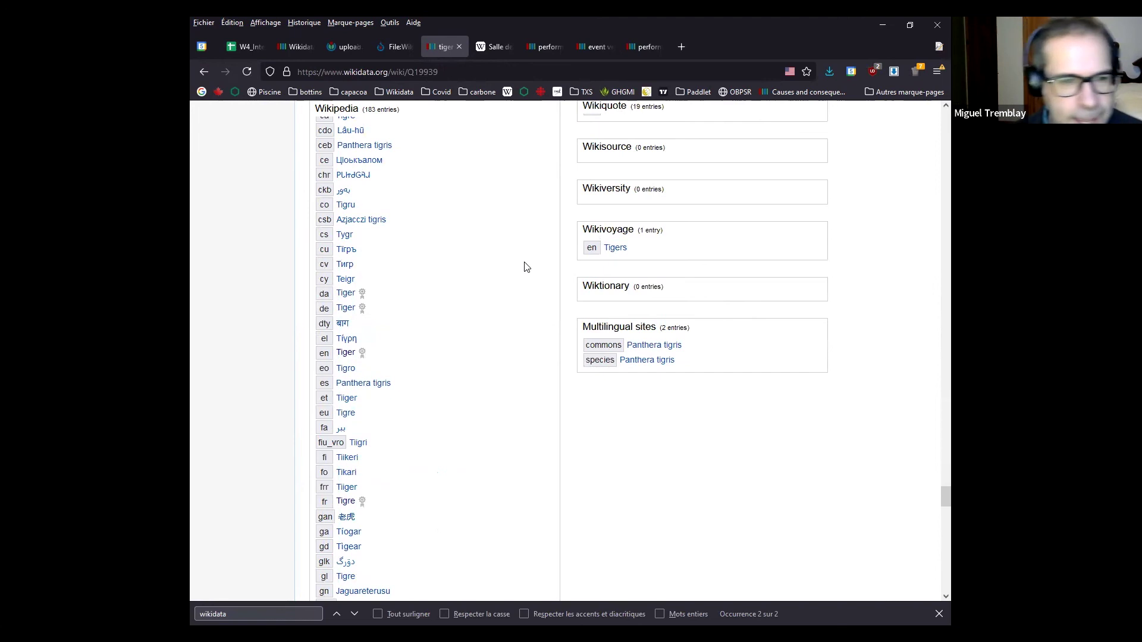
pyautogui.press('Home')
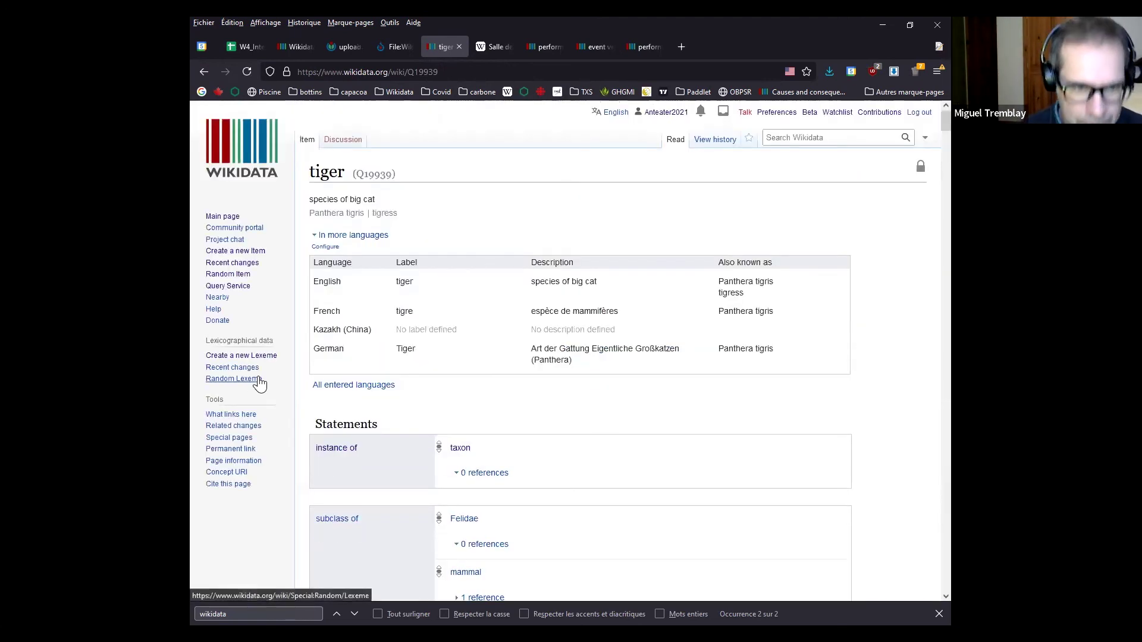
# Close the tiger and Wikimedia logo tabs, then scroll the workshop agenda to Interwiki, Template and Example
pyautogui.middleClick(443, 47)
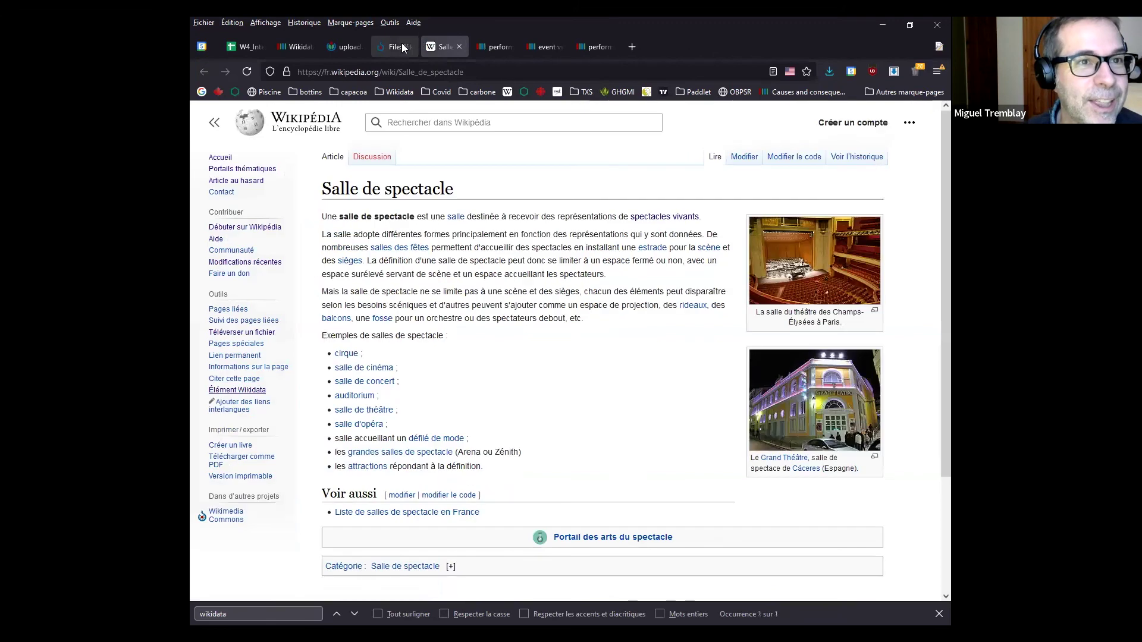
pyautogui.click(345, 47)
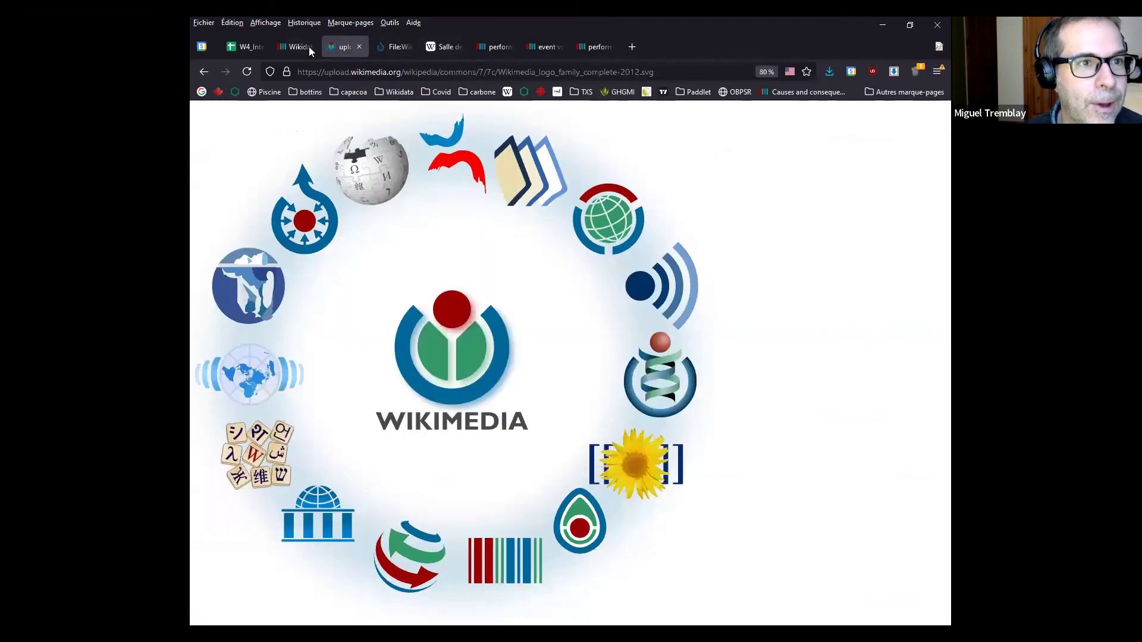
pyautogui.hotkey('ctrl', 'w')
pyautogui.click(301, 50)
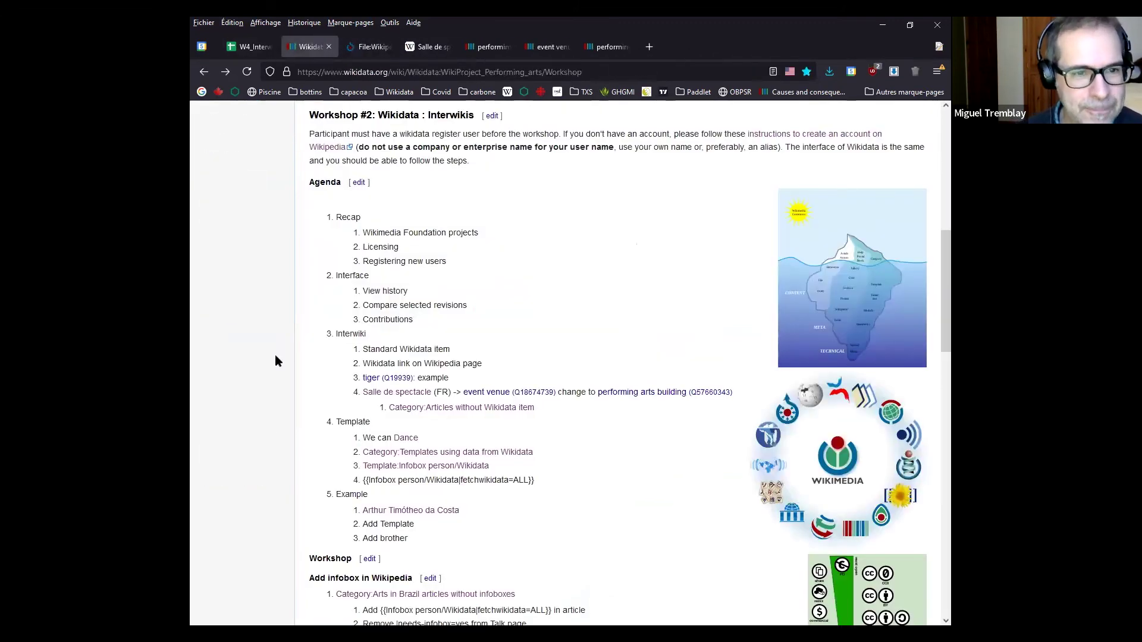
pyautogui.scroll(-2, 277, 363)
pyautogui.moveTo(365, 273); pyautogui.dragTo(336, 274)
pyautogui.click(275, 295)
pyautogui.scroll(-2, 280, 299)
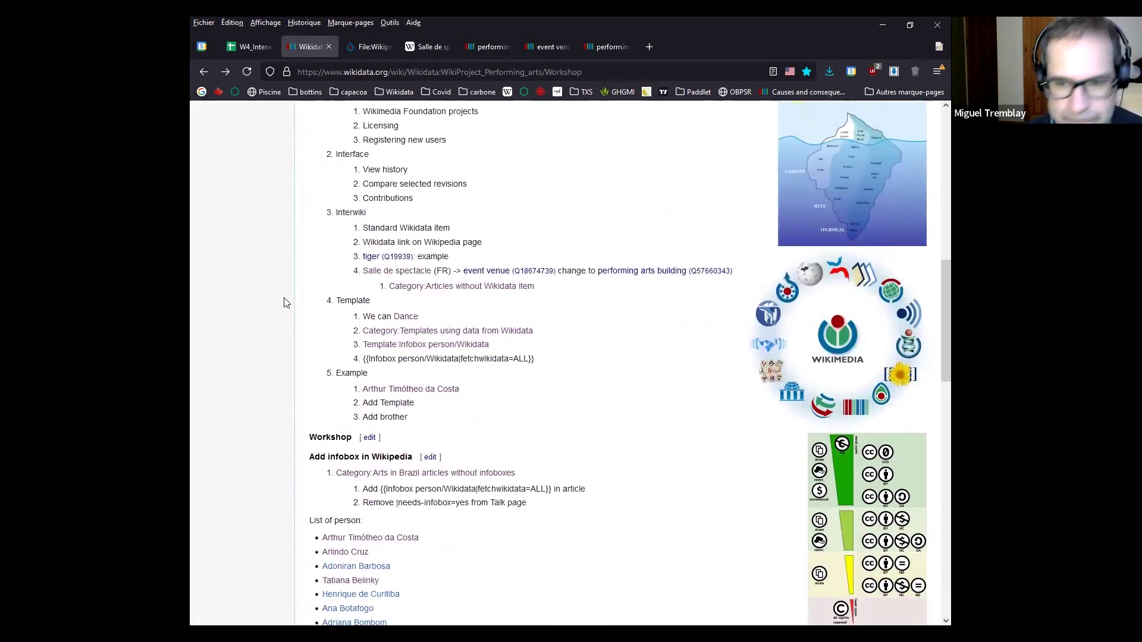